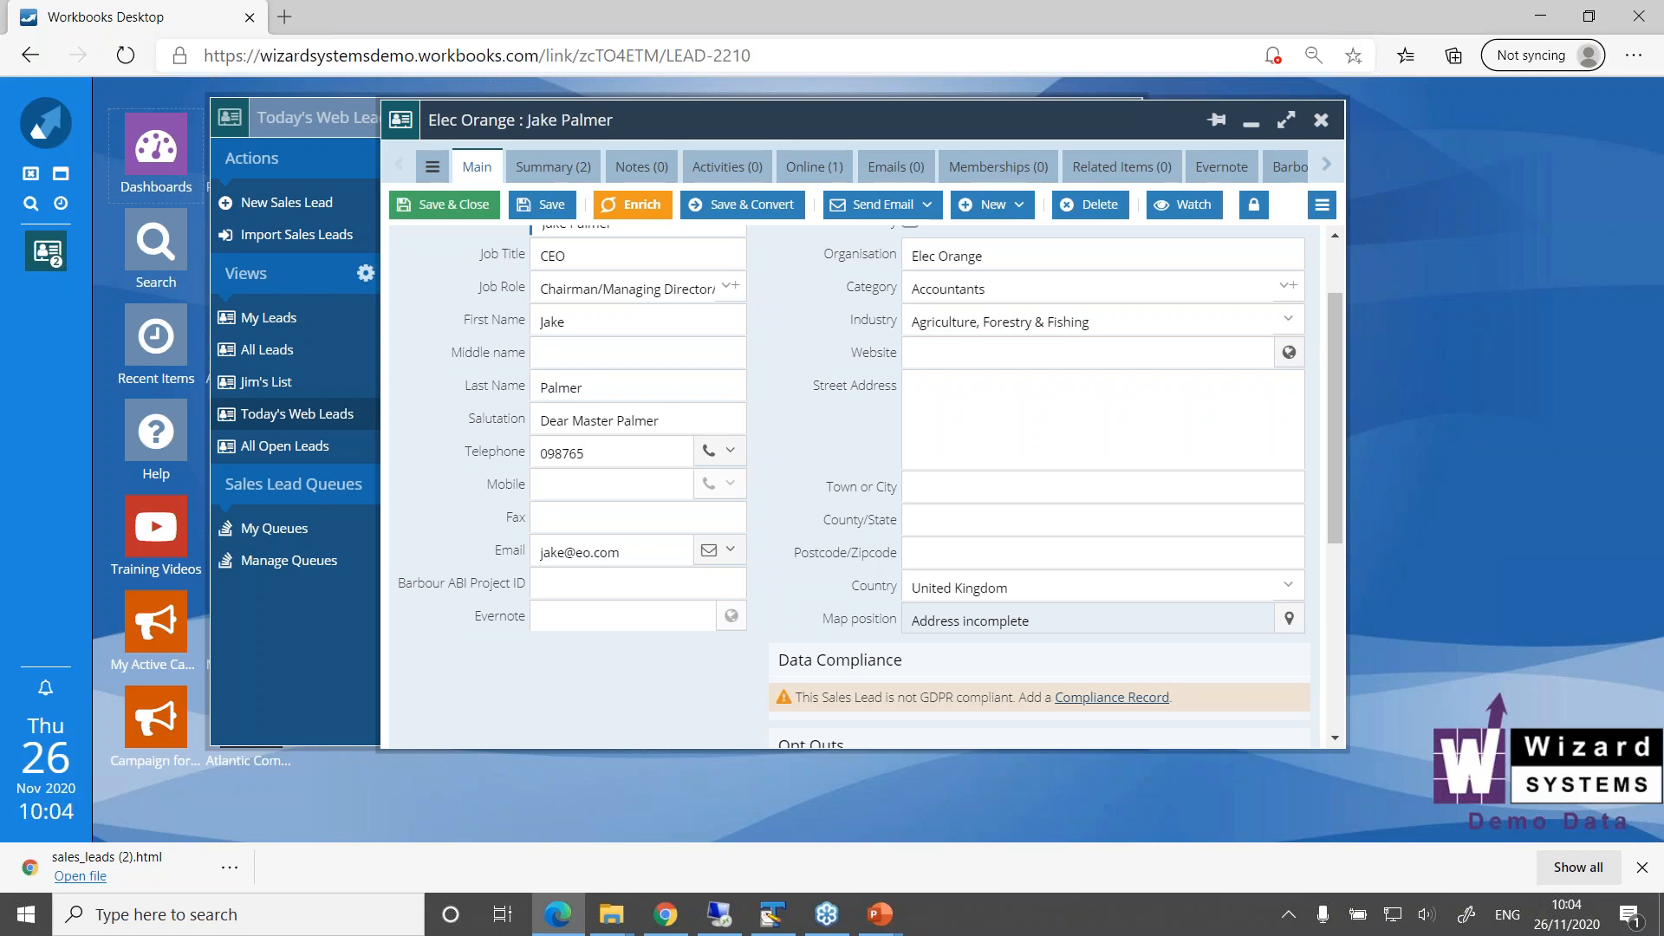
Close the Elec Orange sales lead, discarding its unsaved changes, and move the Today's Web Leads window clear of the desktop icons
click(1321, 120)
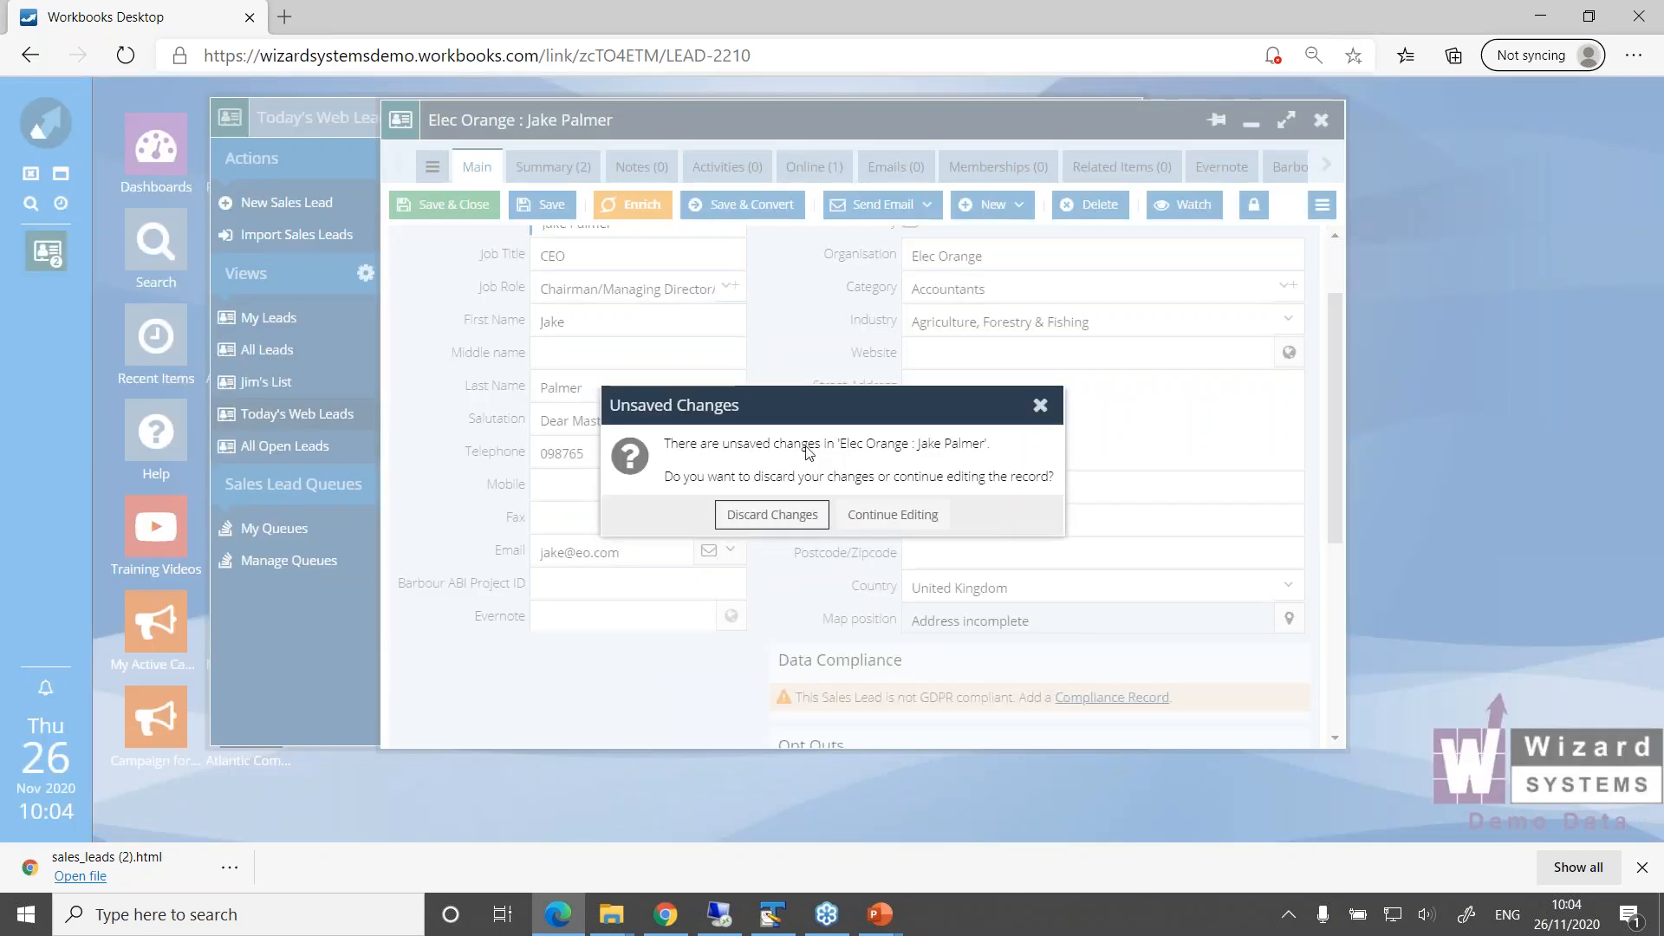
click(780, 520)
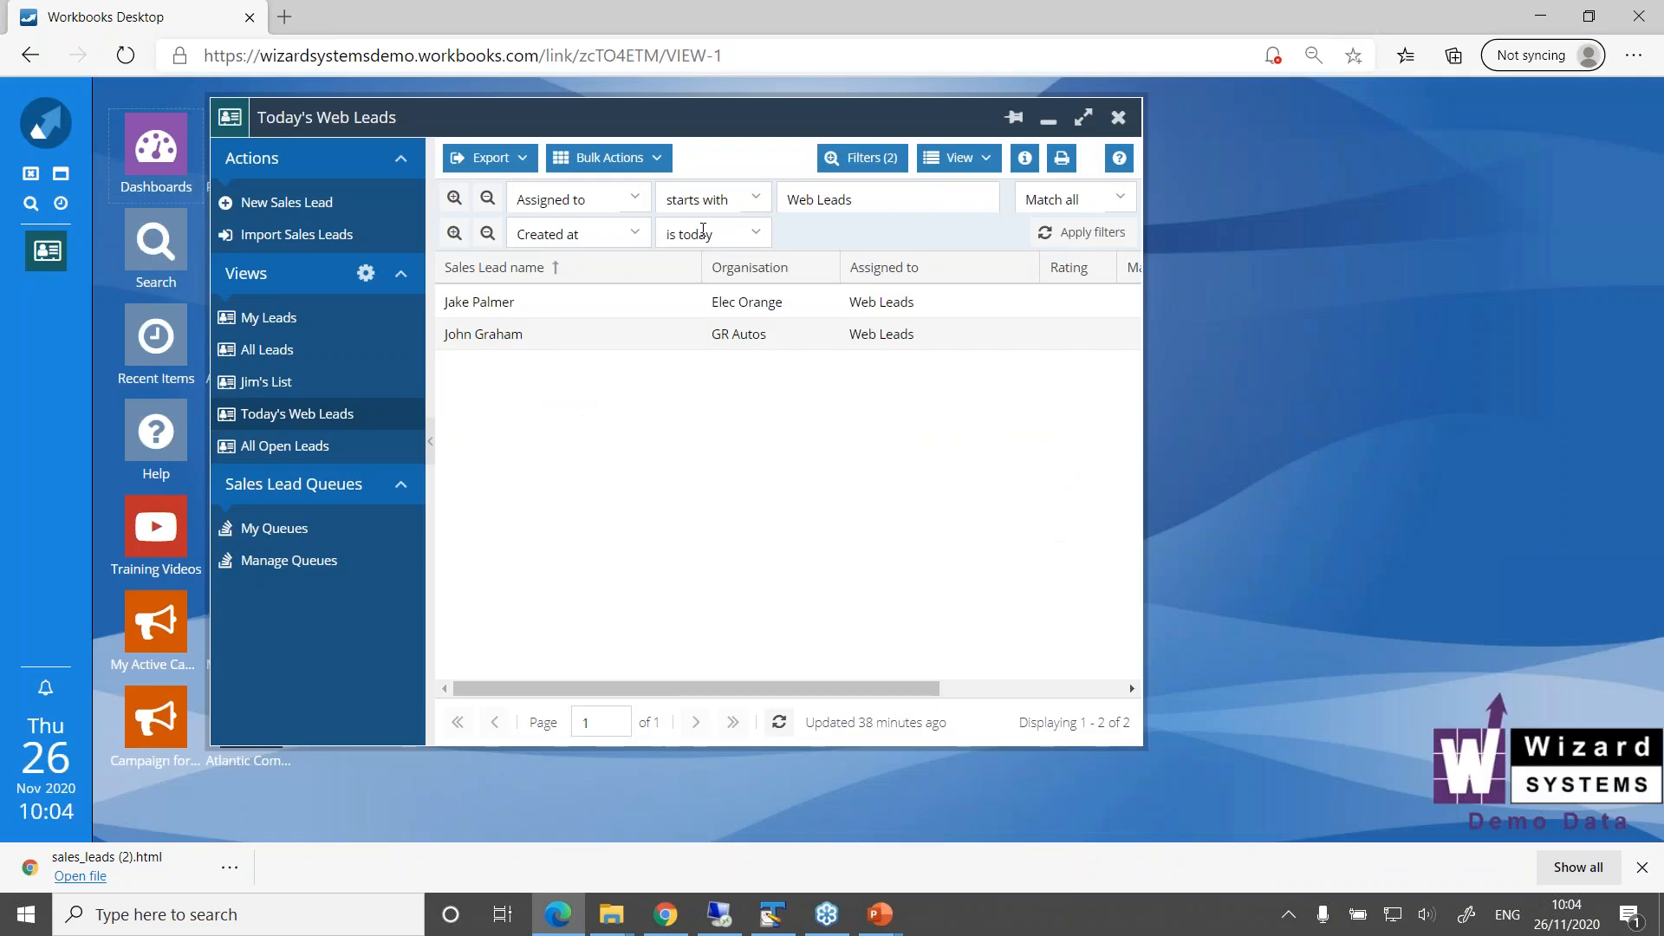
drag(688, 117, 947, 141)
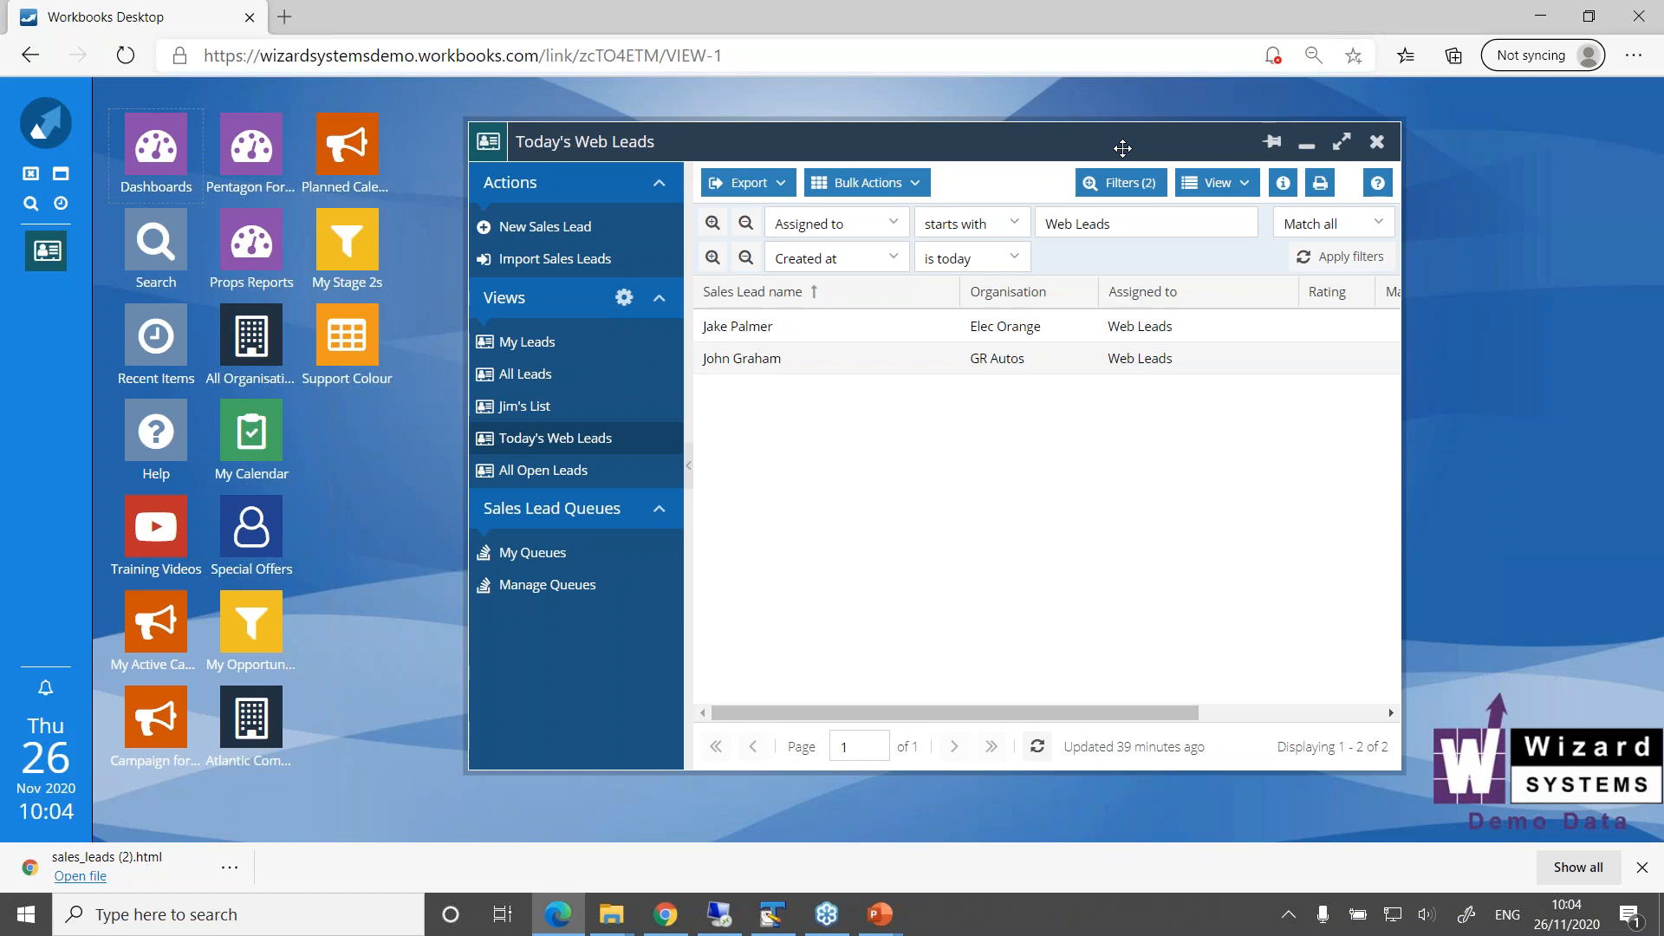
click(1306, 145)
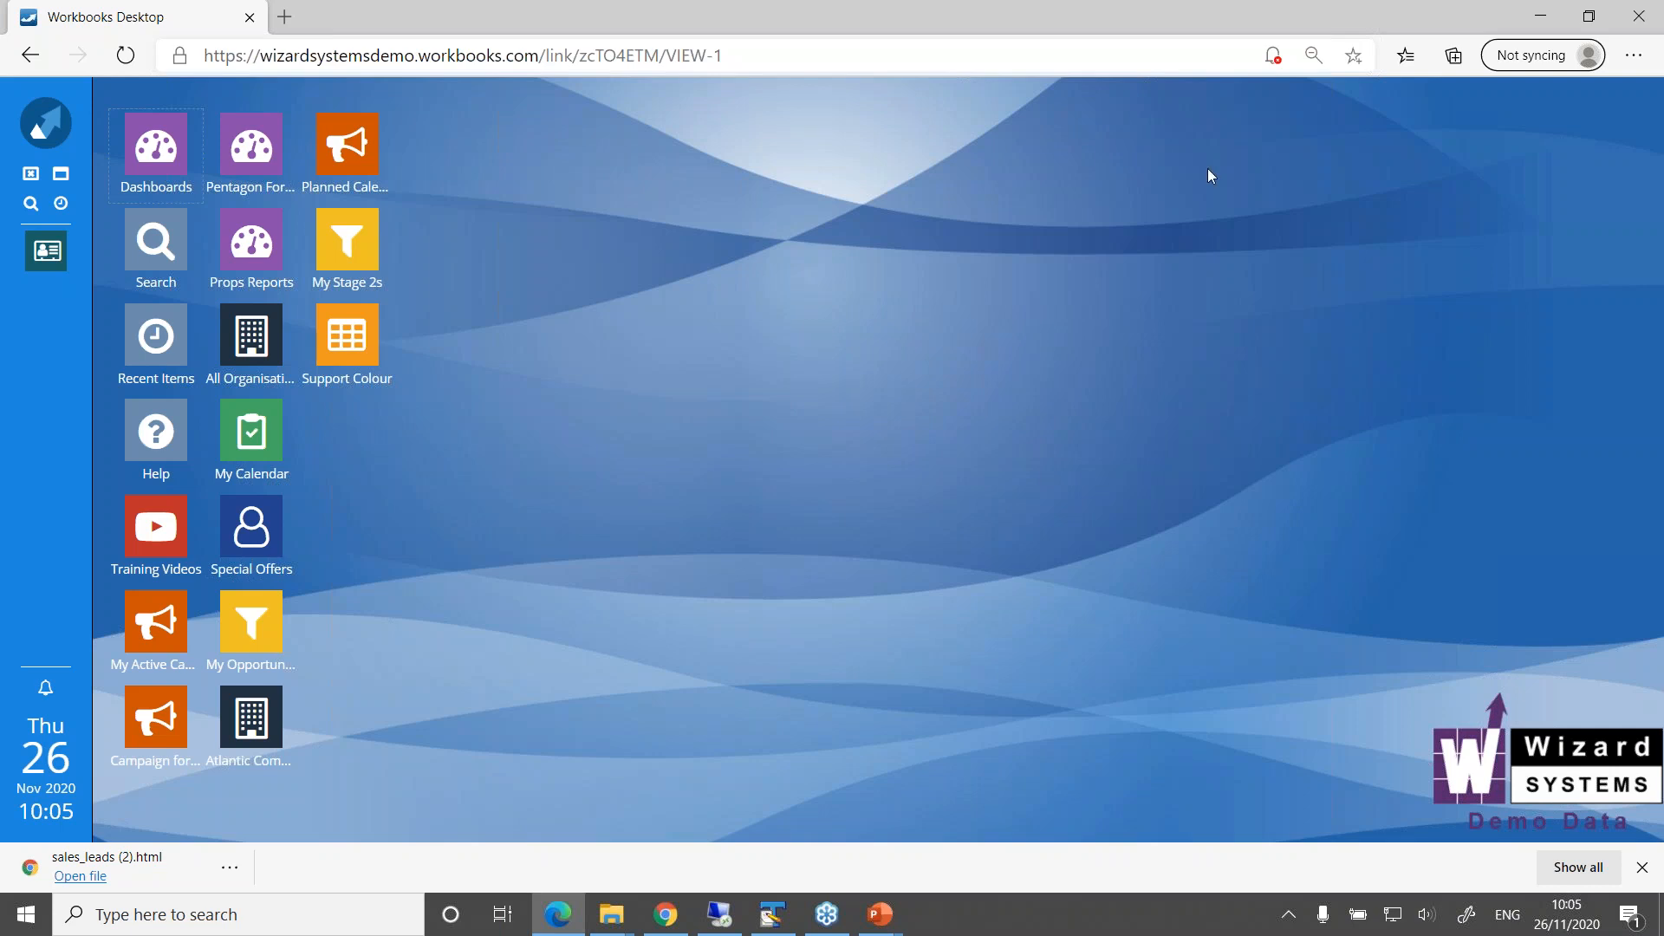
click(46, 251)
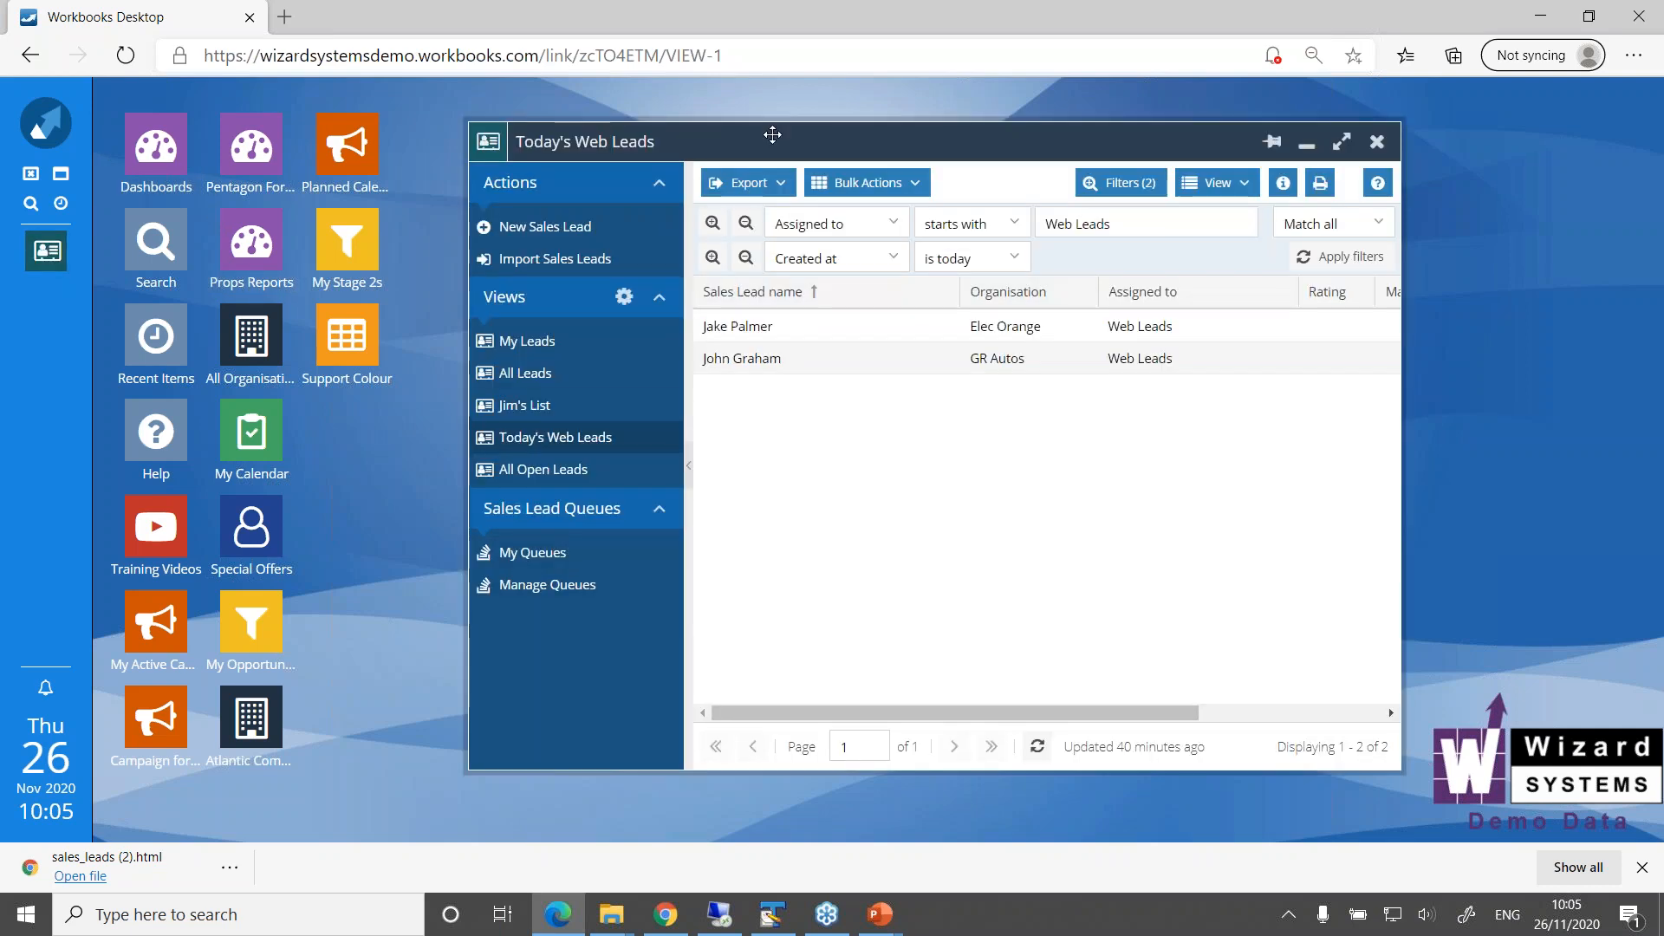
drag(772, 139, 678, 130)
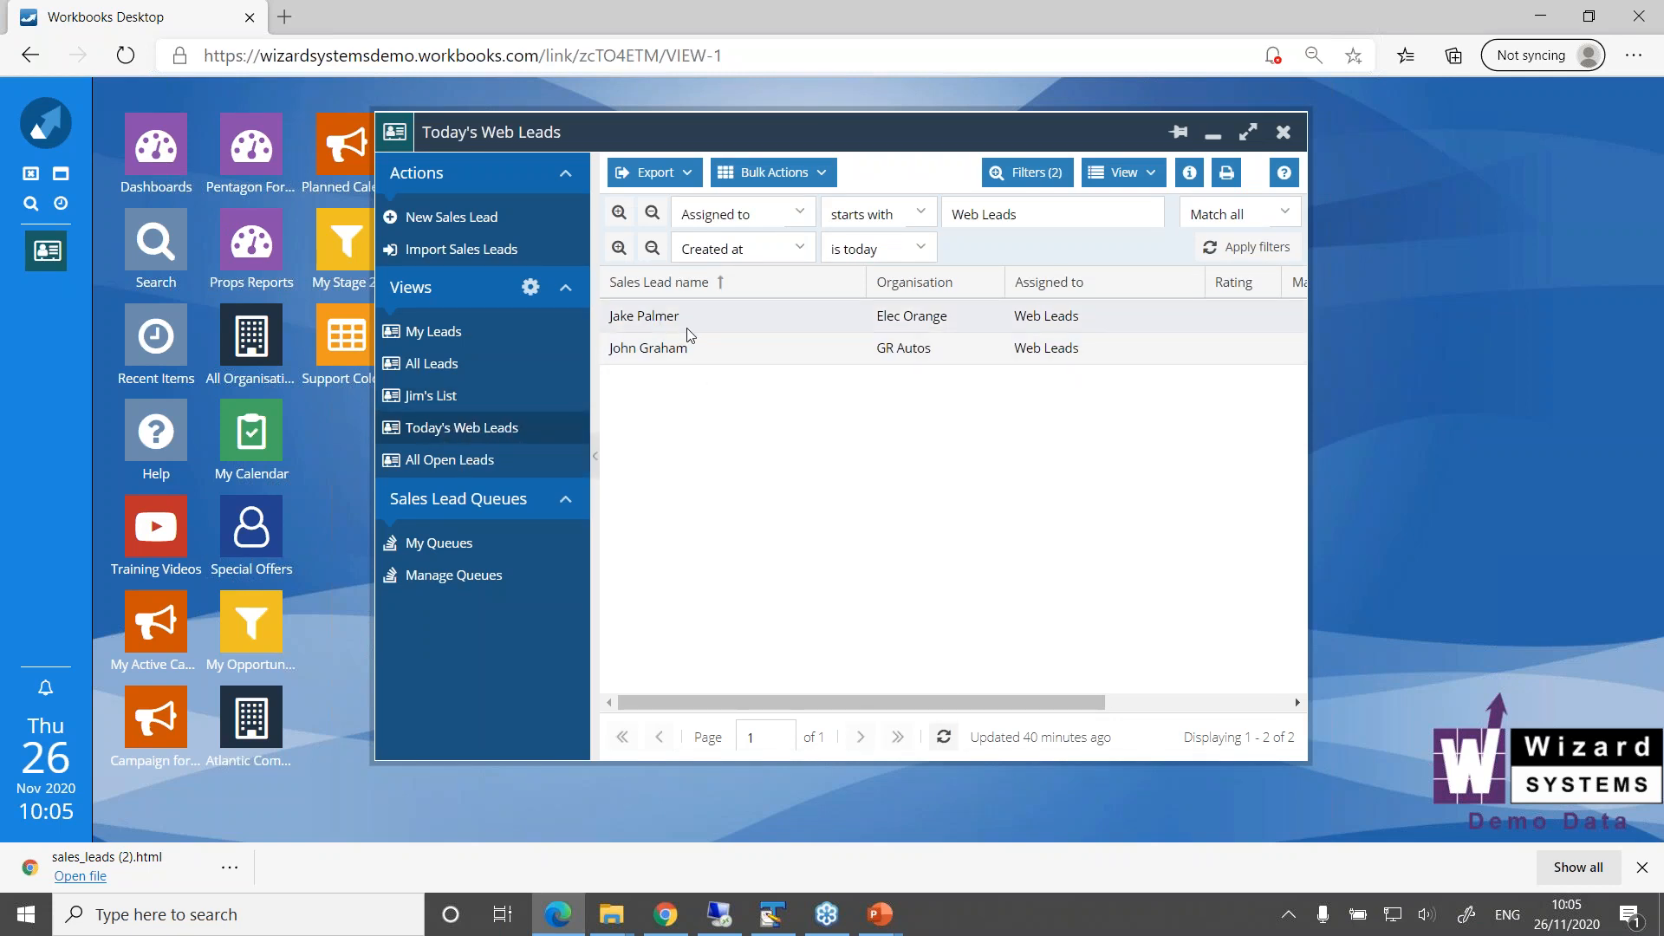
drag(799, 706, 598, 710)
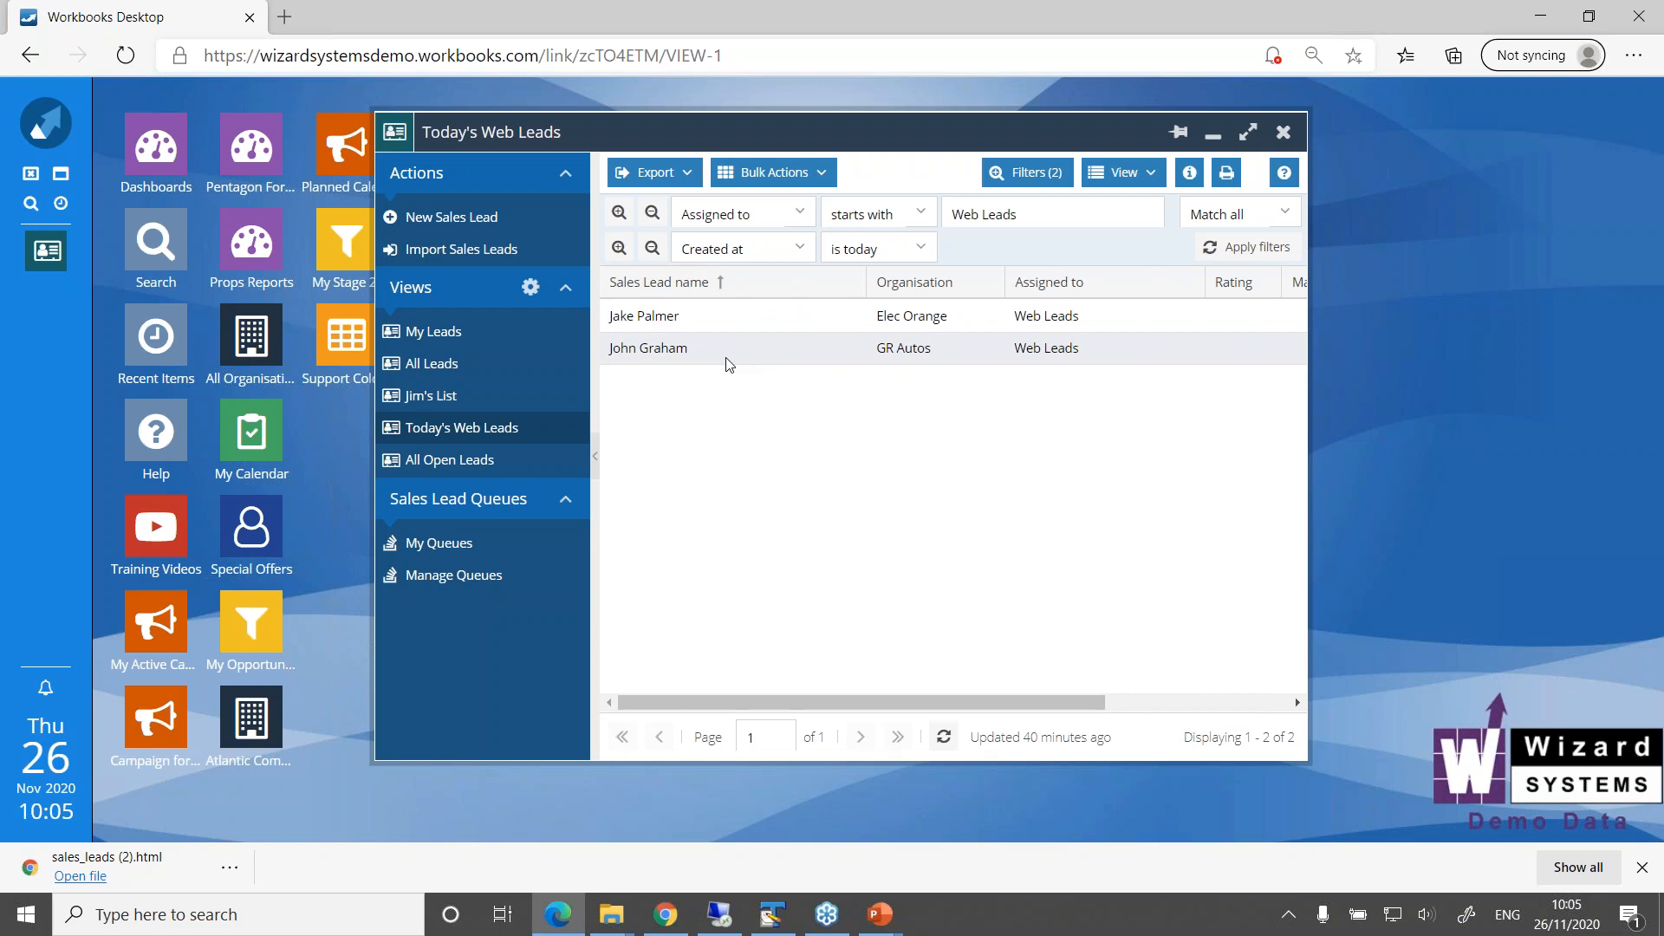
Open the GR Autos sales lead from Today's Web Leads to review its details, and close it
double_click(693, 357)
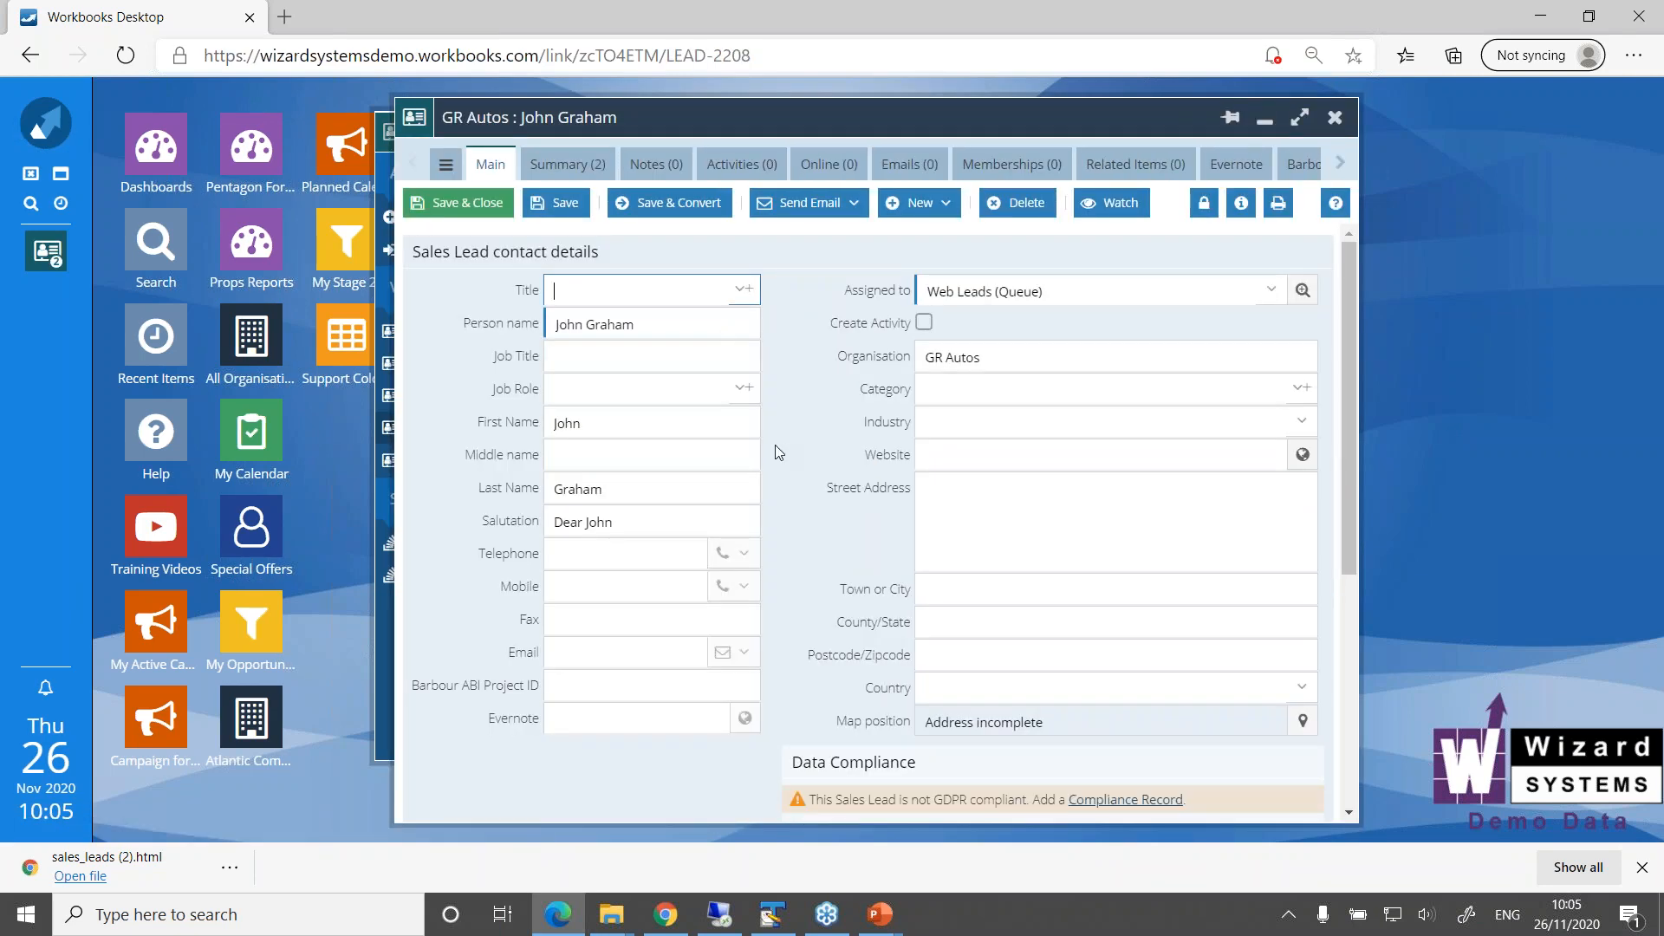
click(1334, 117)
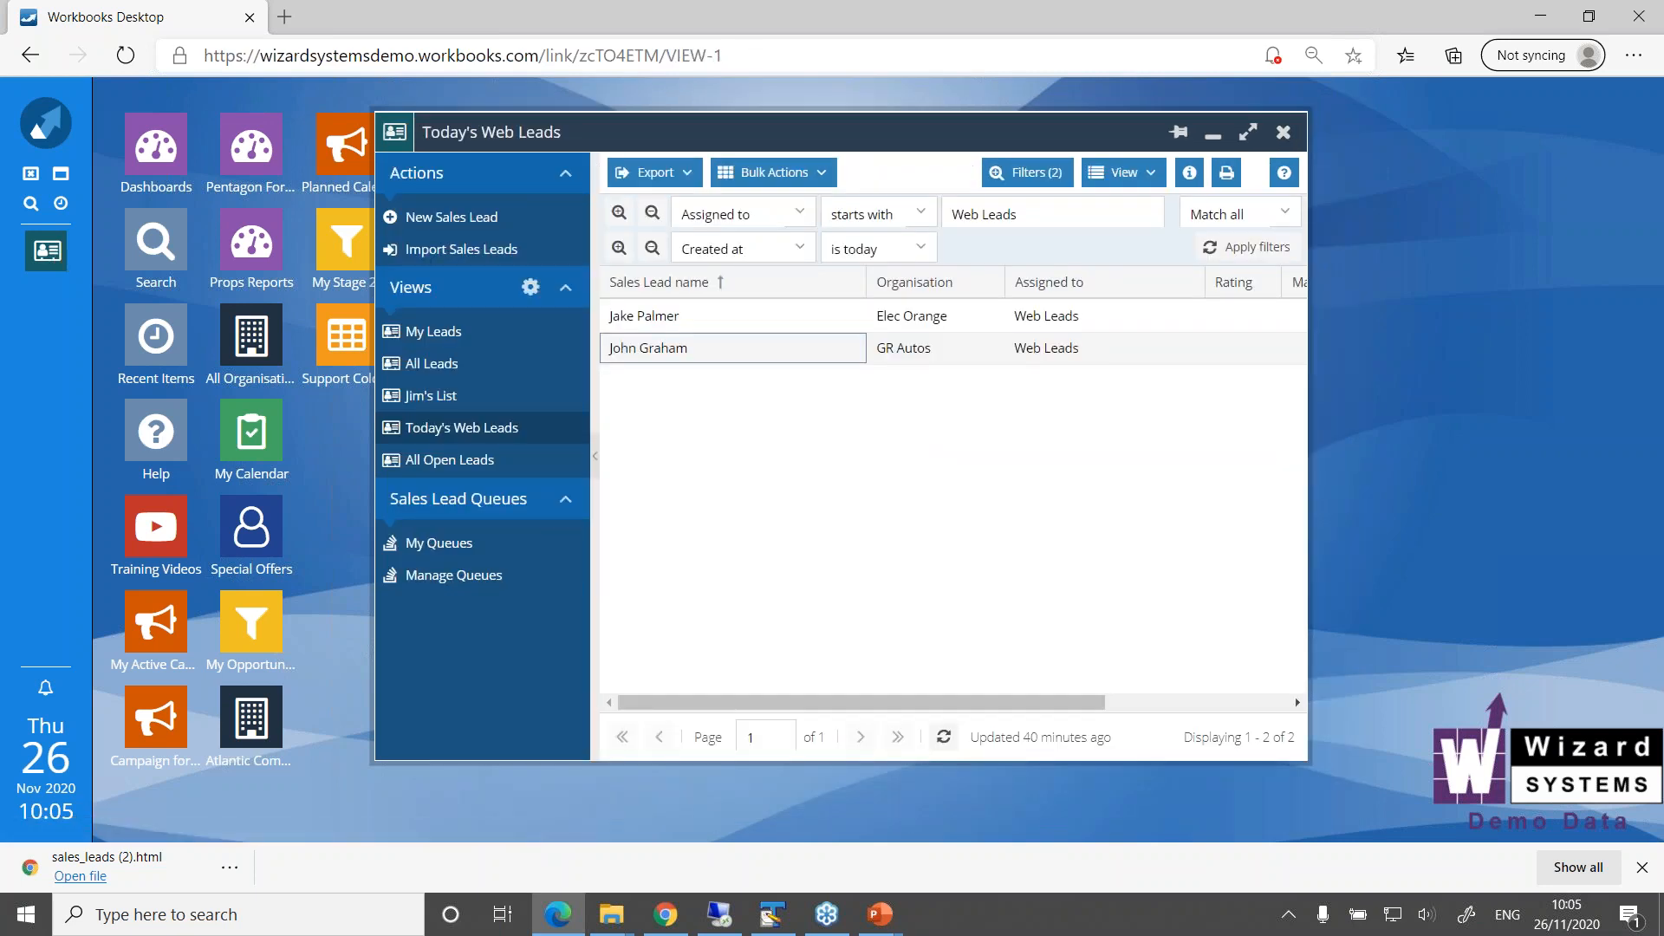
drag(1053, 136, 1197, 147)
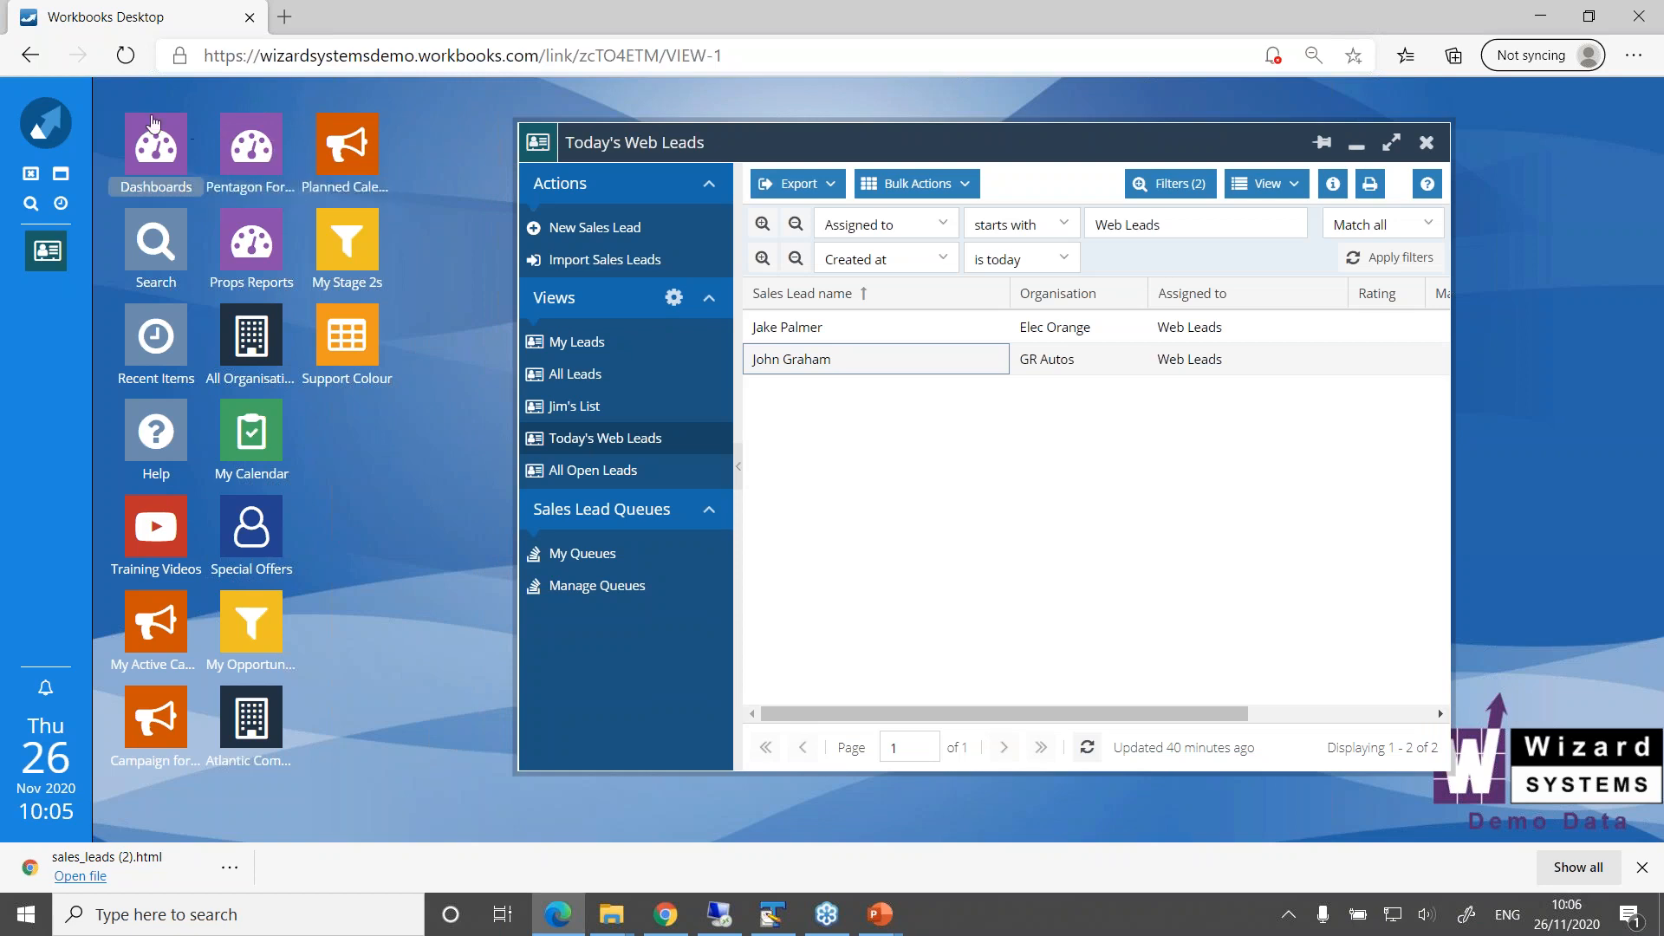
Open the Web To Lead settings under Email & Integration in the system configuration
click(52, 113)
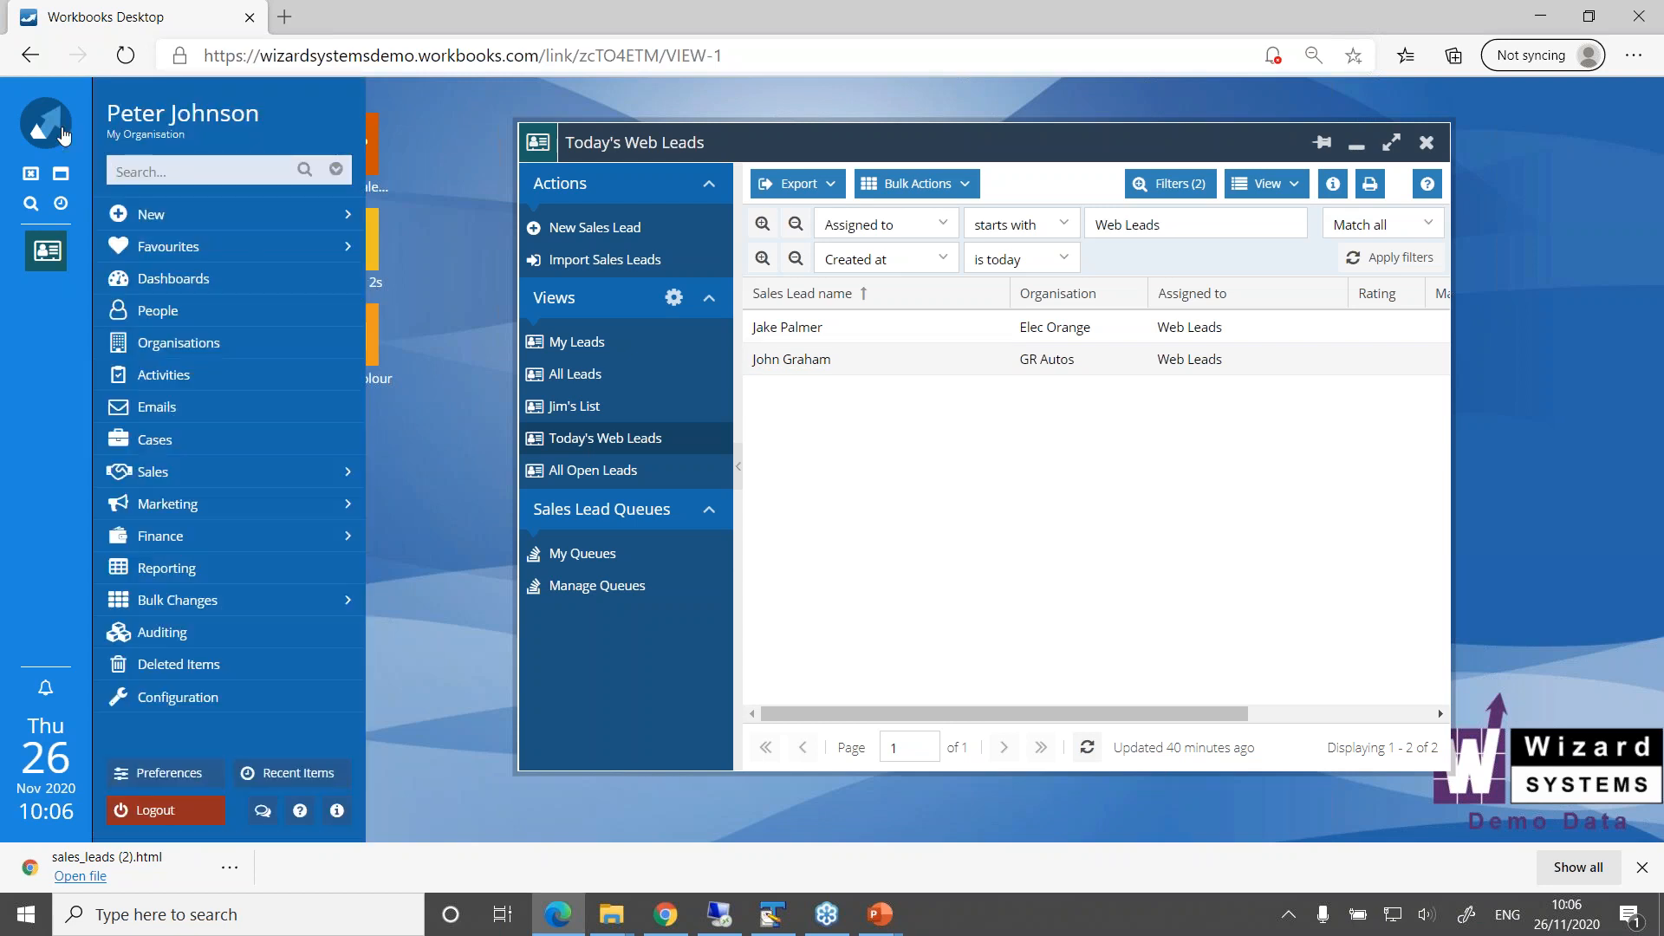
click(209, 706)
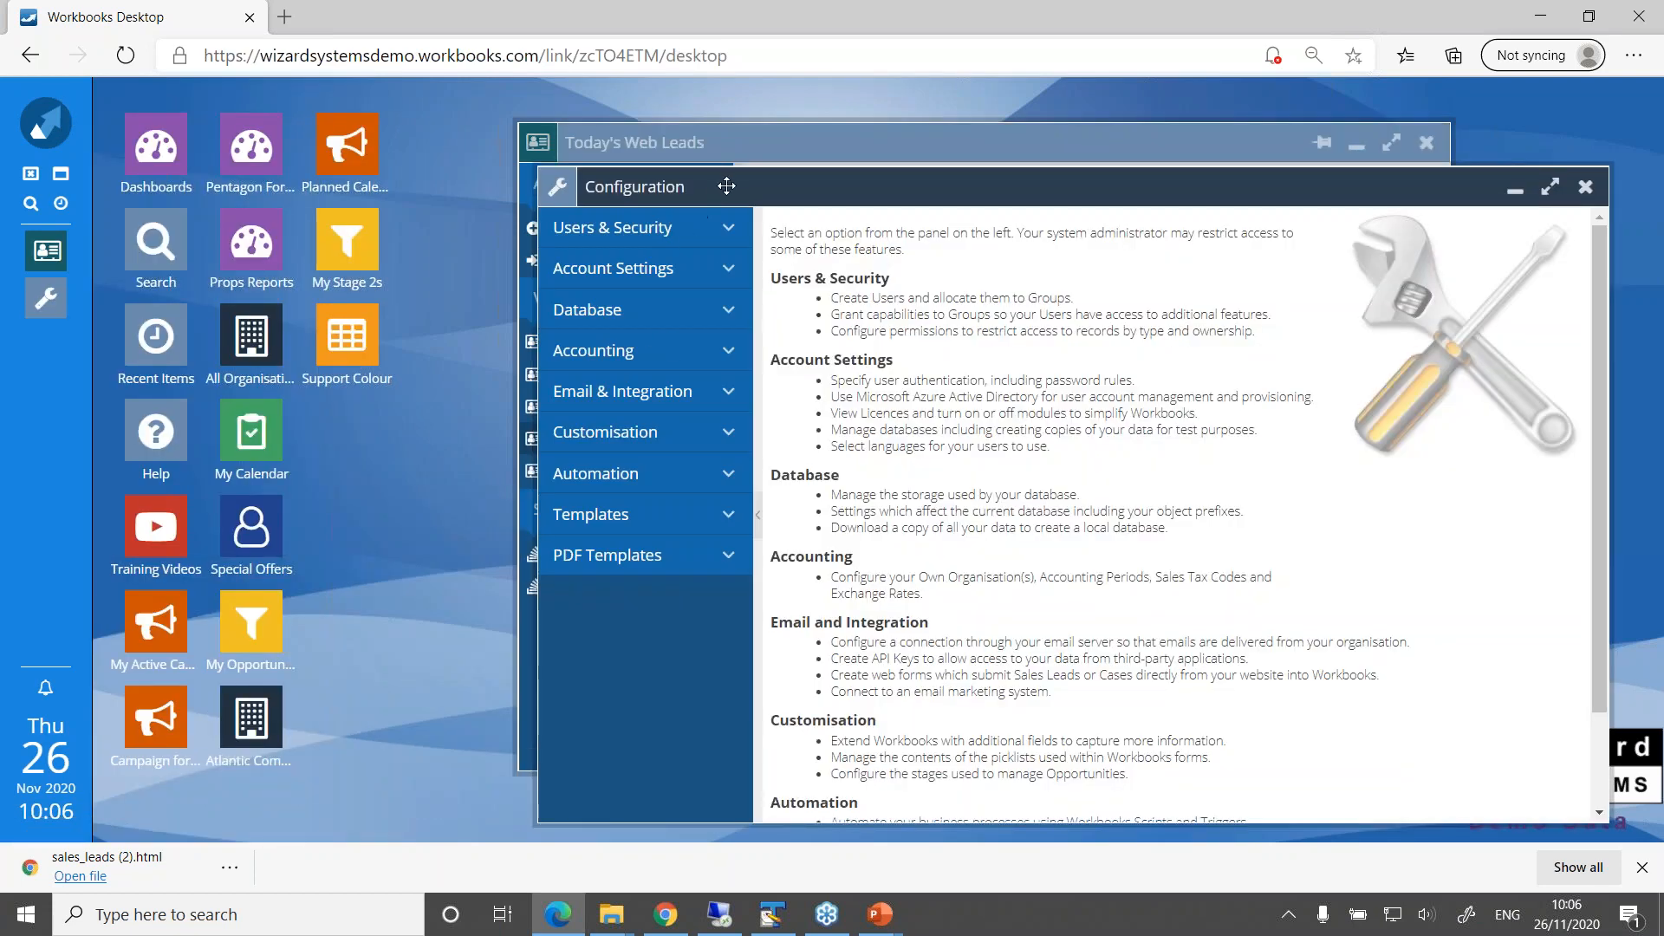
click(565, 151)
drag(565, 151, 412, 130)
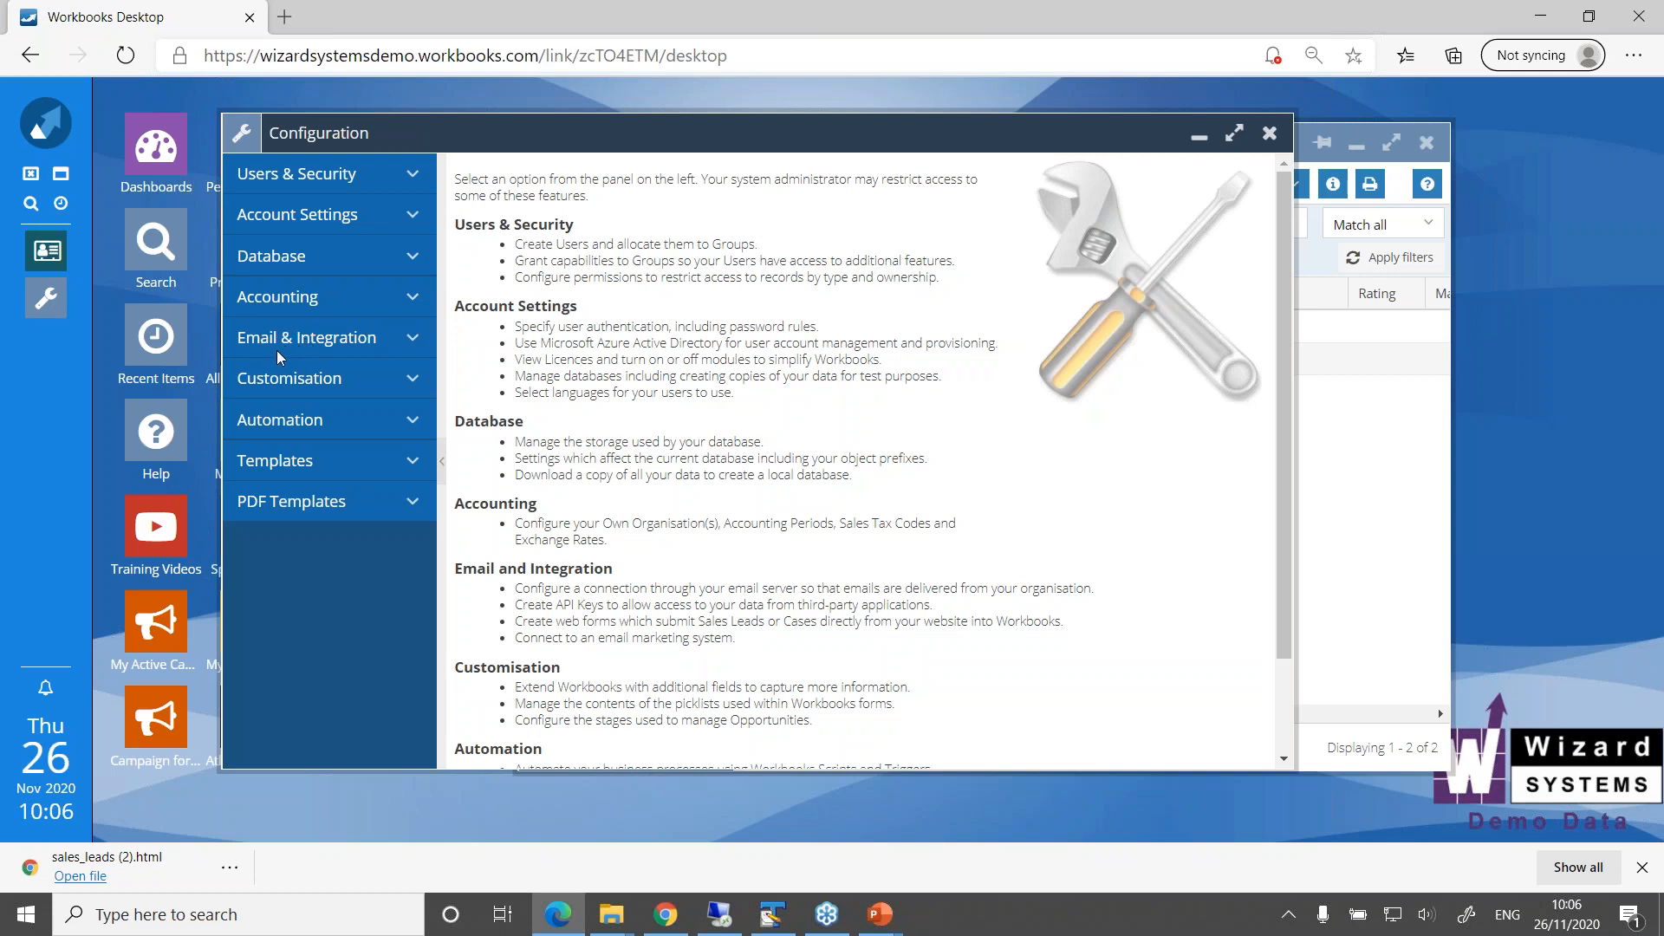
click(413, 340)
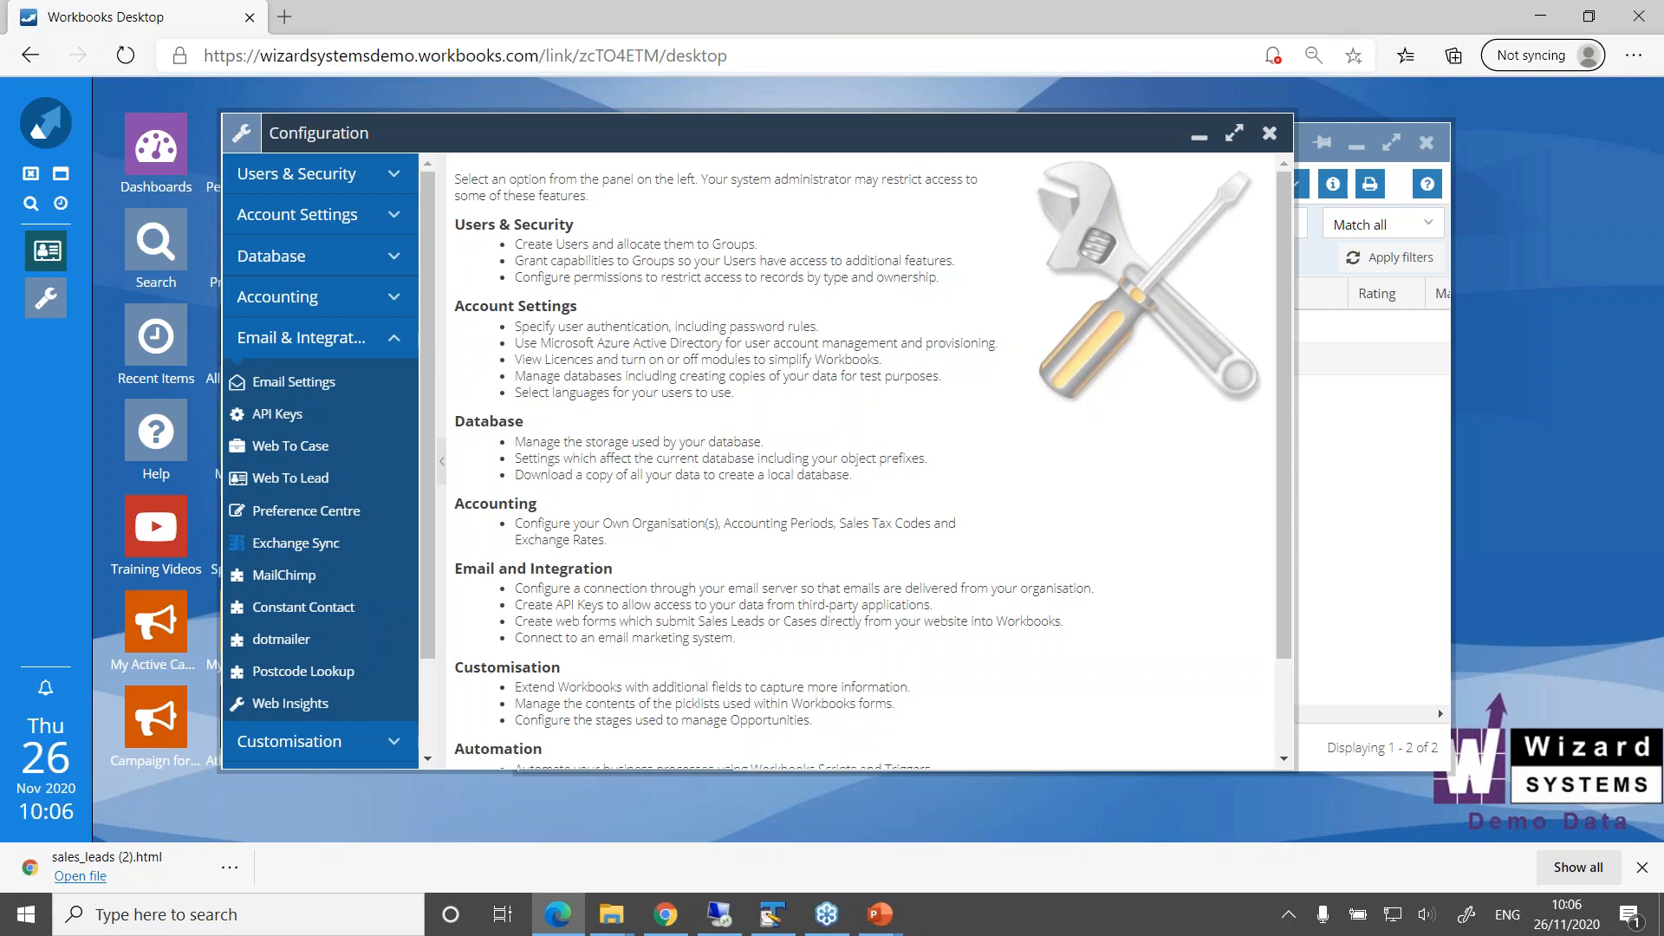
click(292, 480)
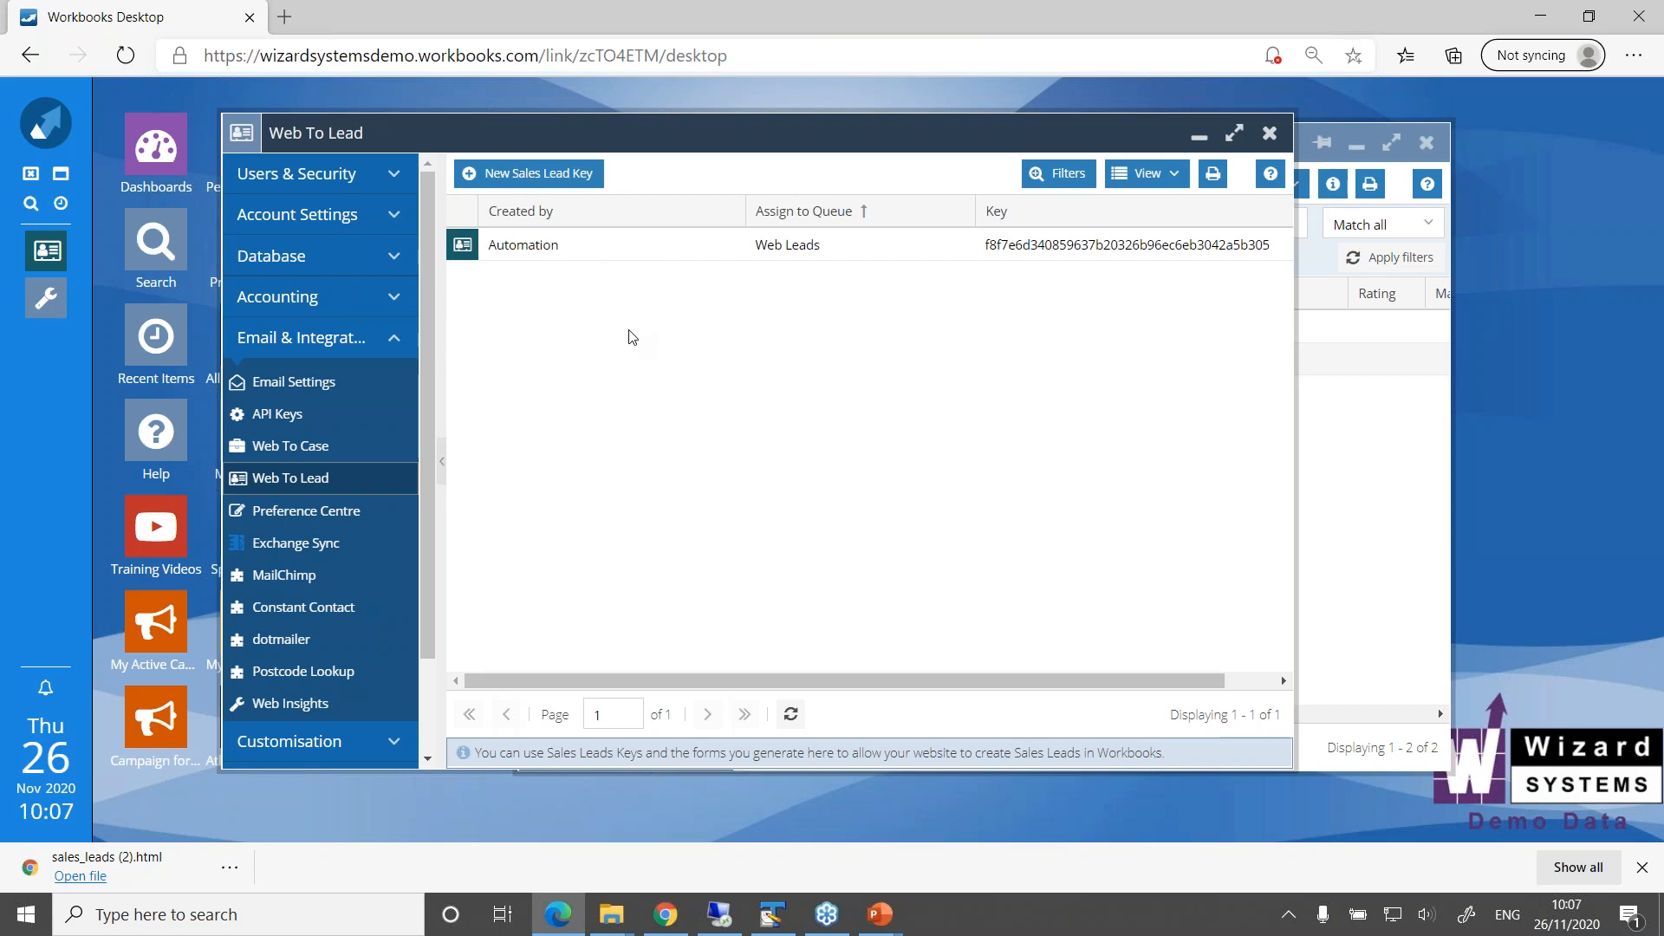
Create and save a new sales lead key assigned to the Web Leads queue and created by Automation
click(508, 177)
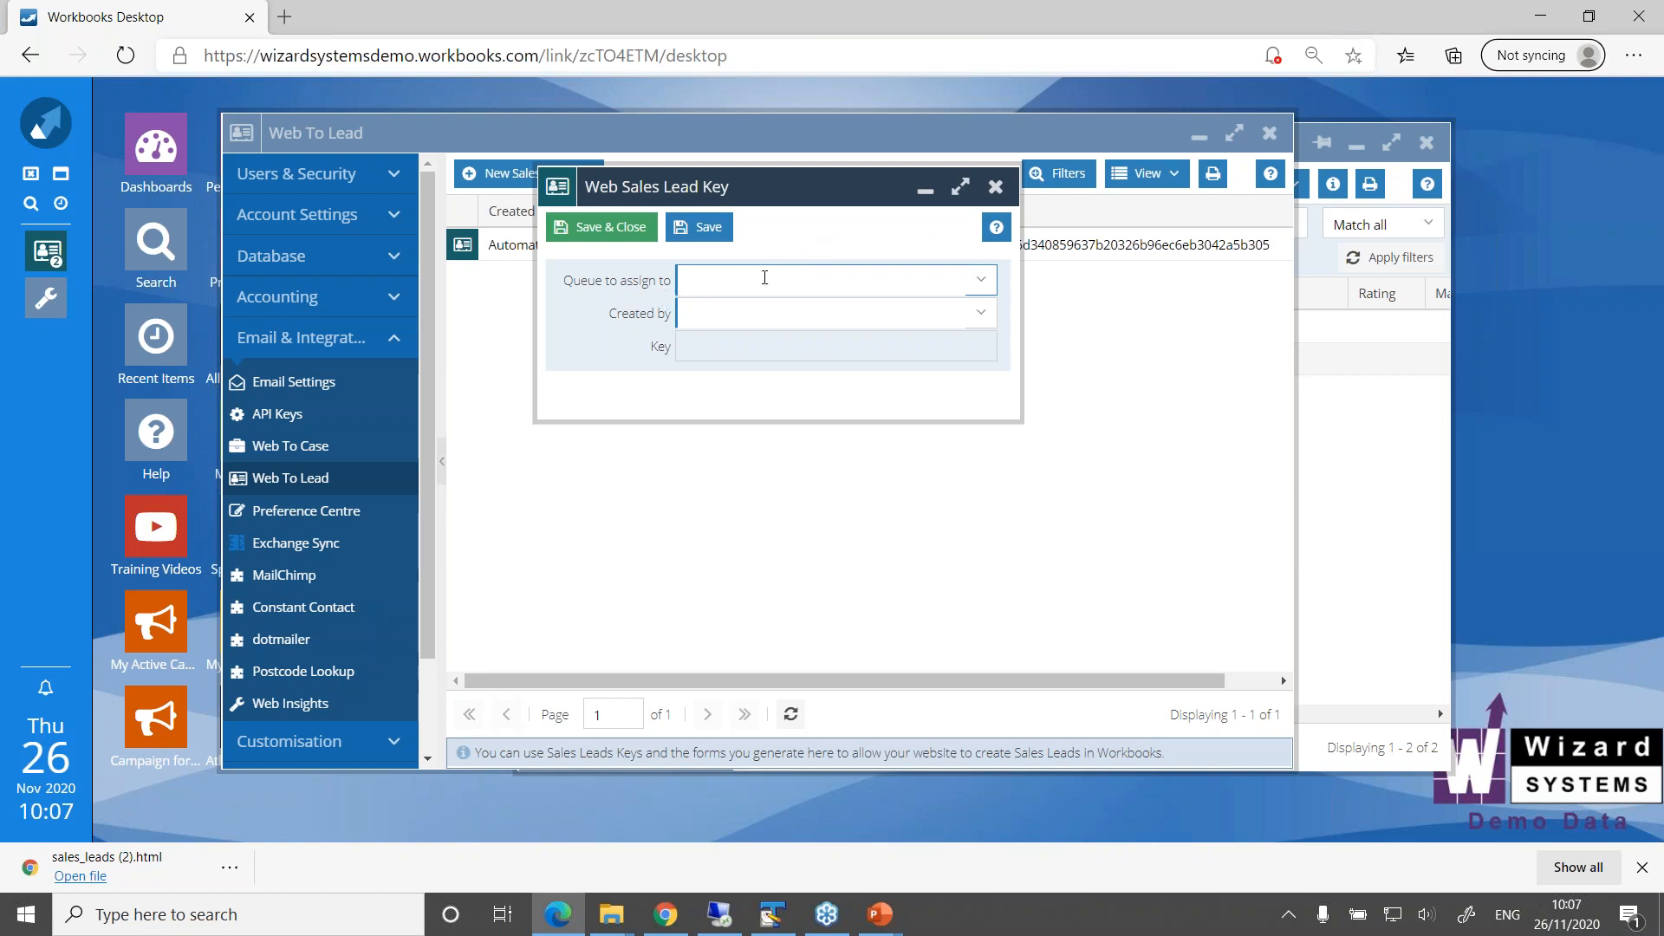
click(980, 284)
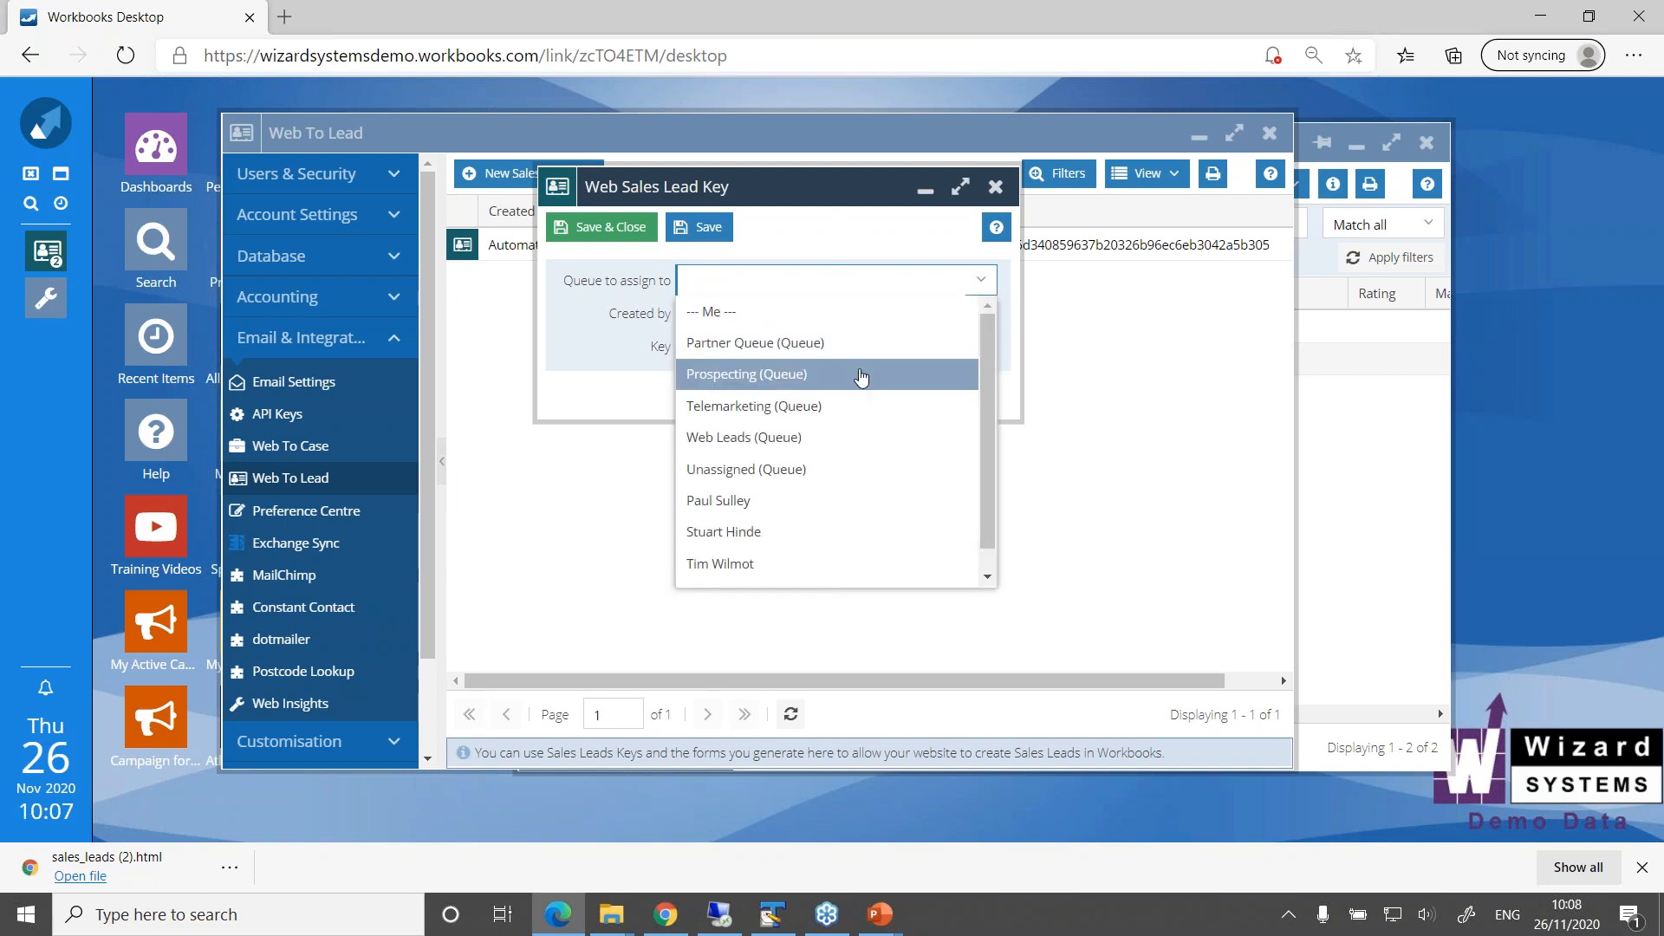
click(743, 441)
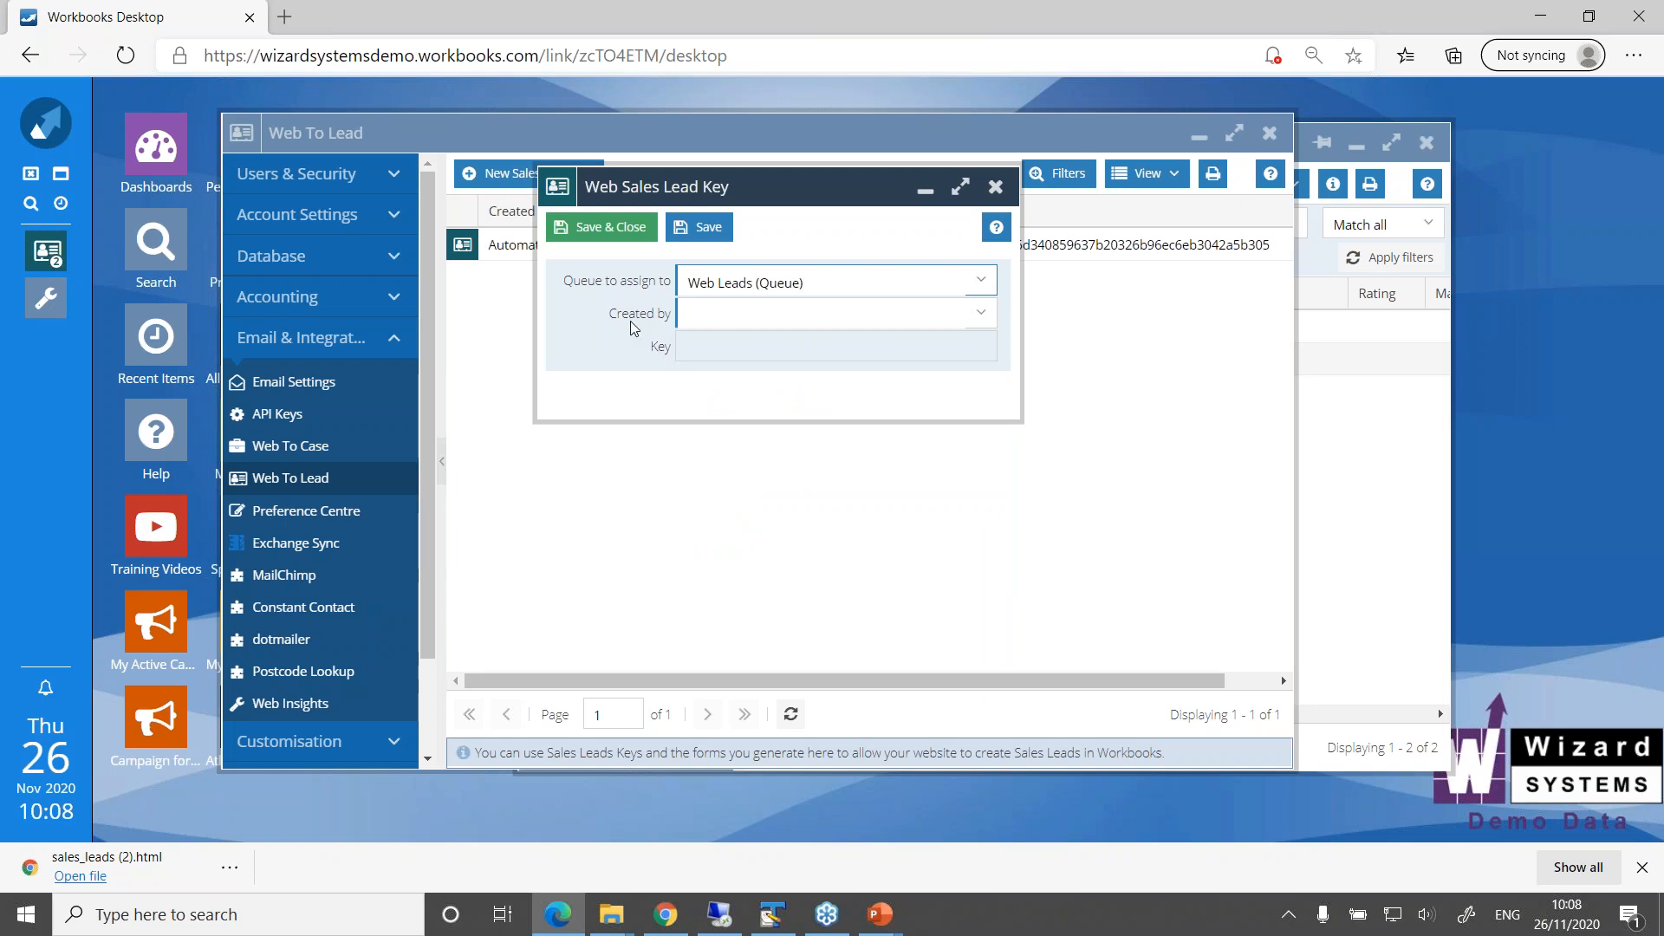
click(979, 318)
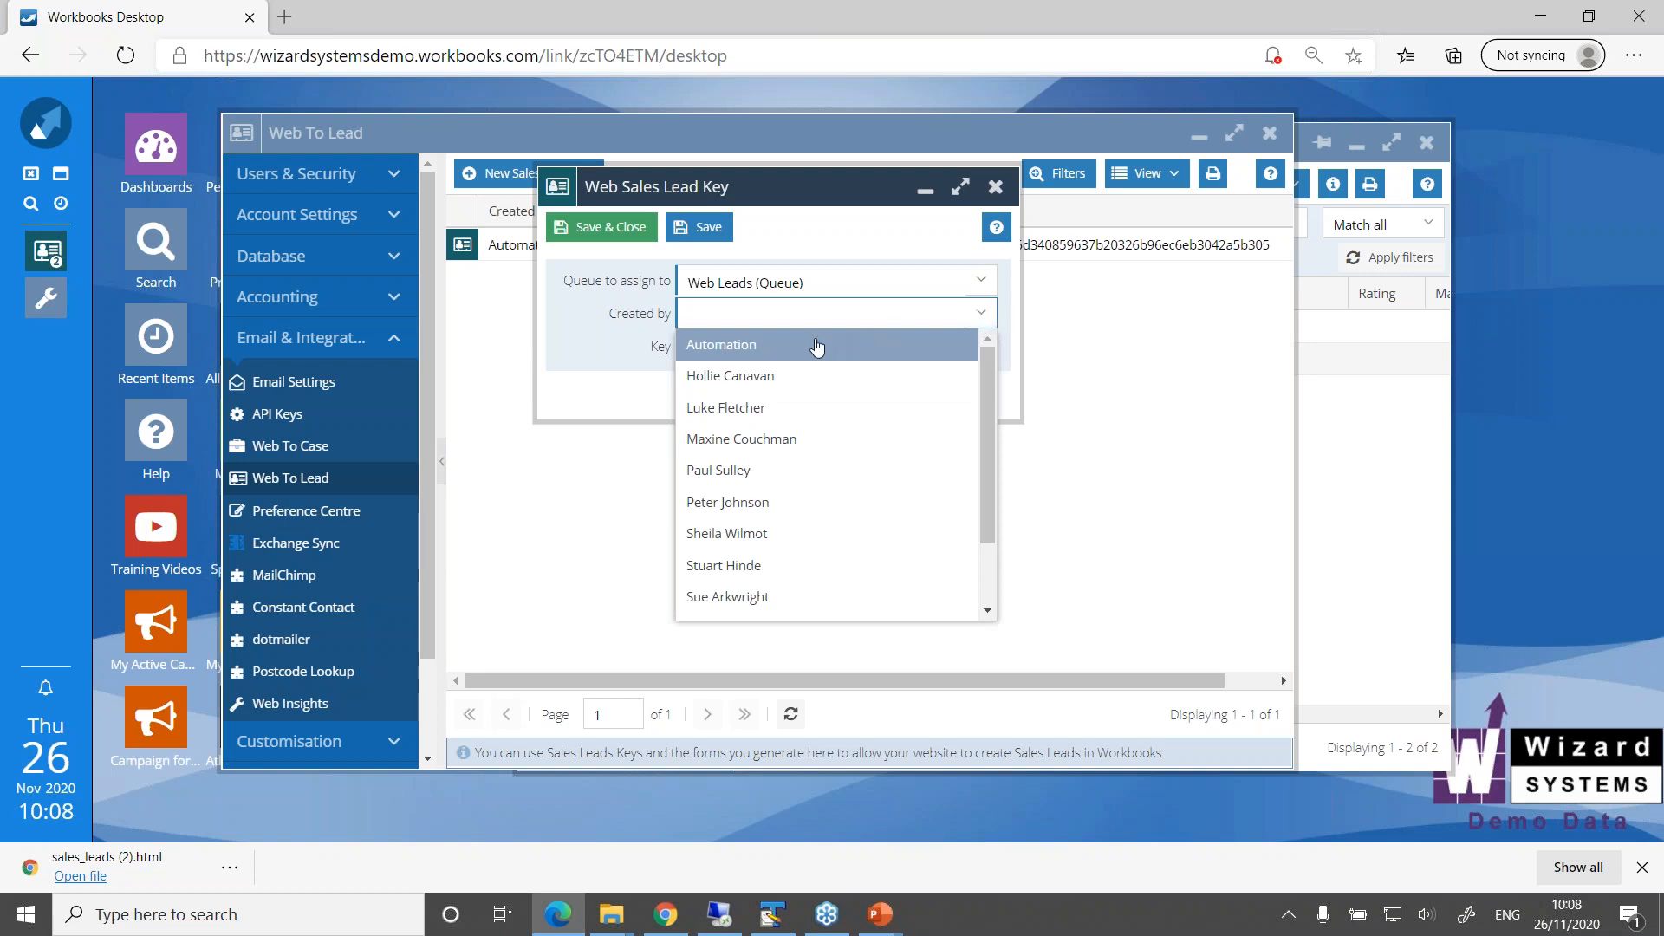
click(762, 346)
drag(759, 318, 659, 318)
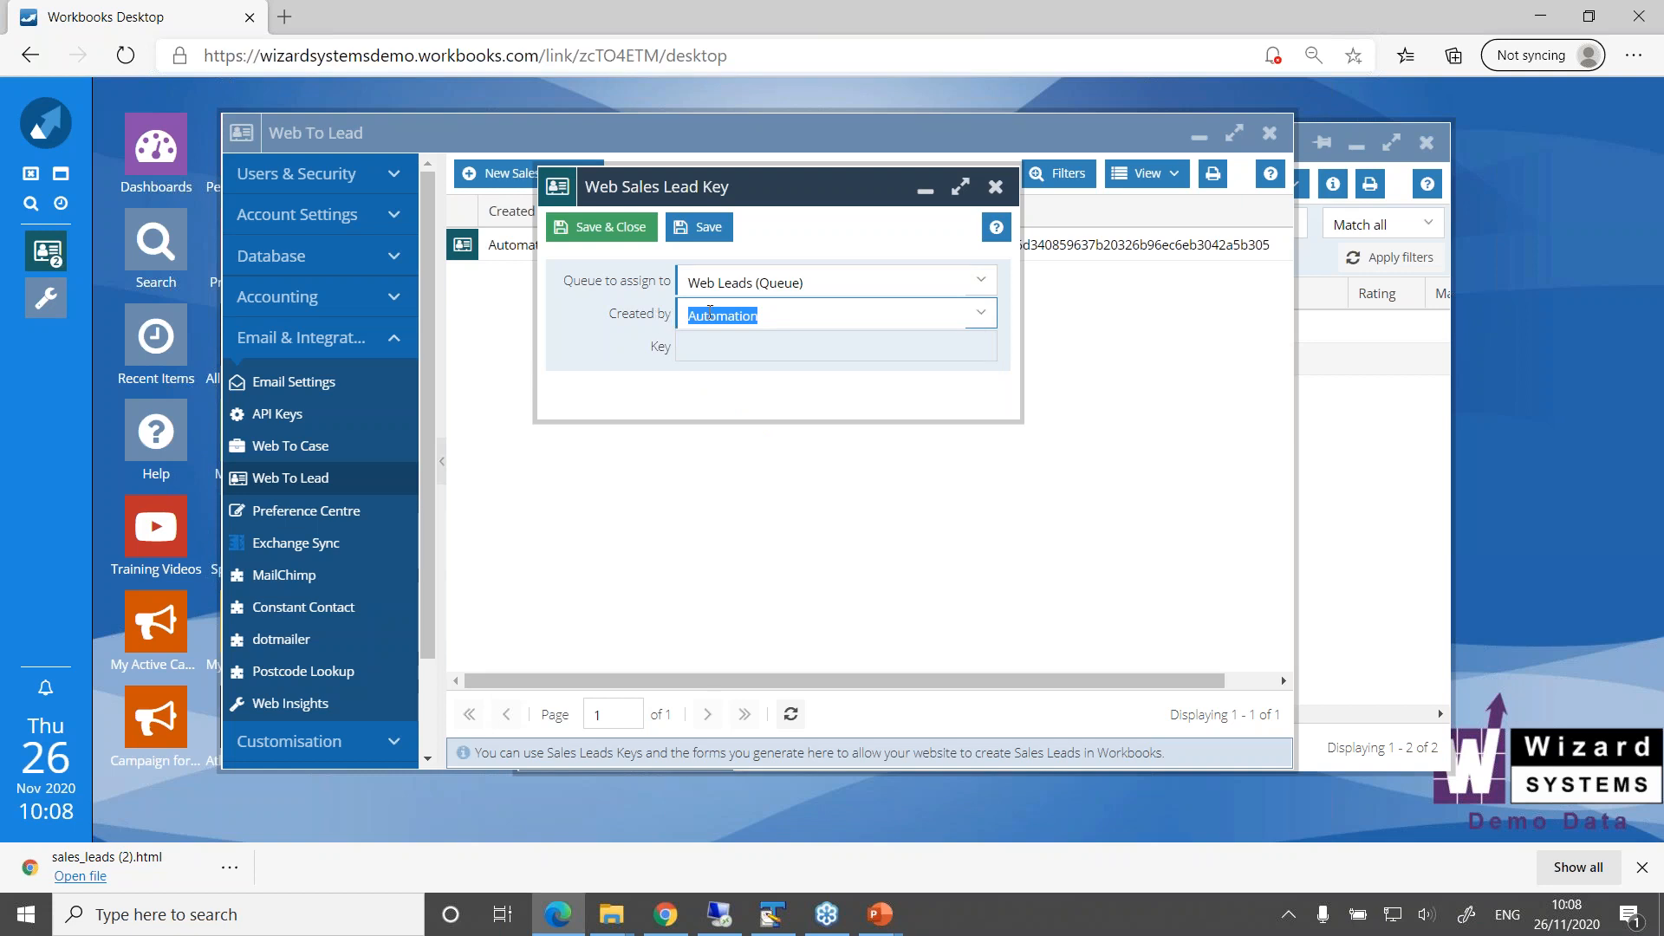
click(619, 242)
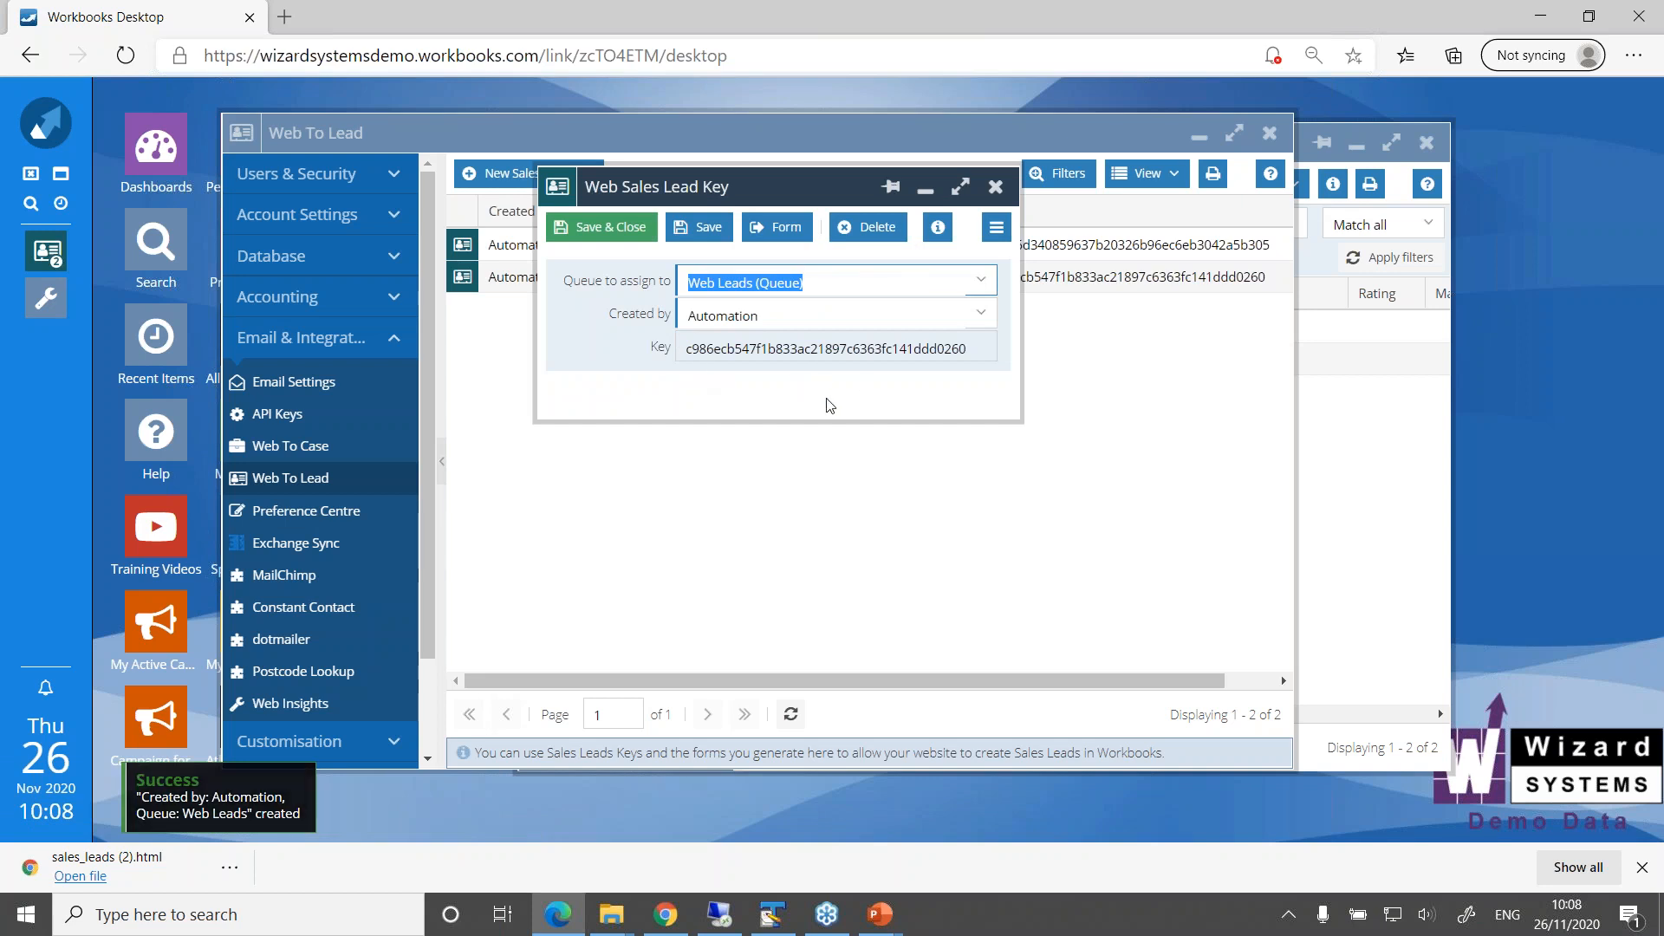
Generate the downloadable web form for the new sales lead key
drag(814, 189, 803, 358)
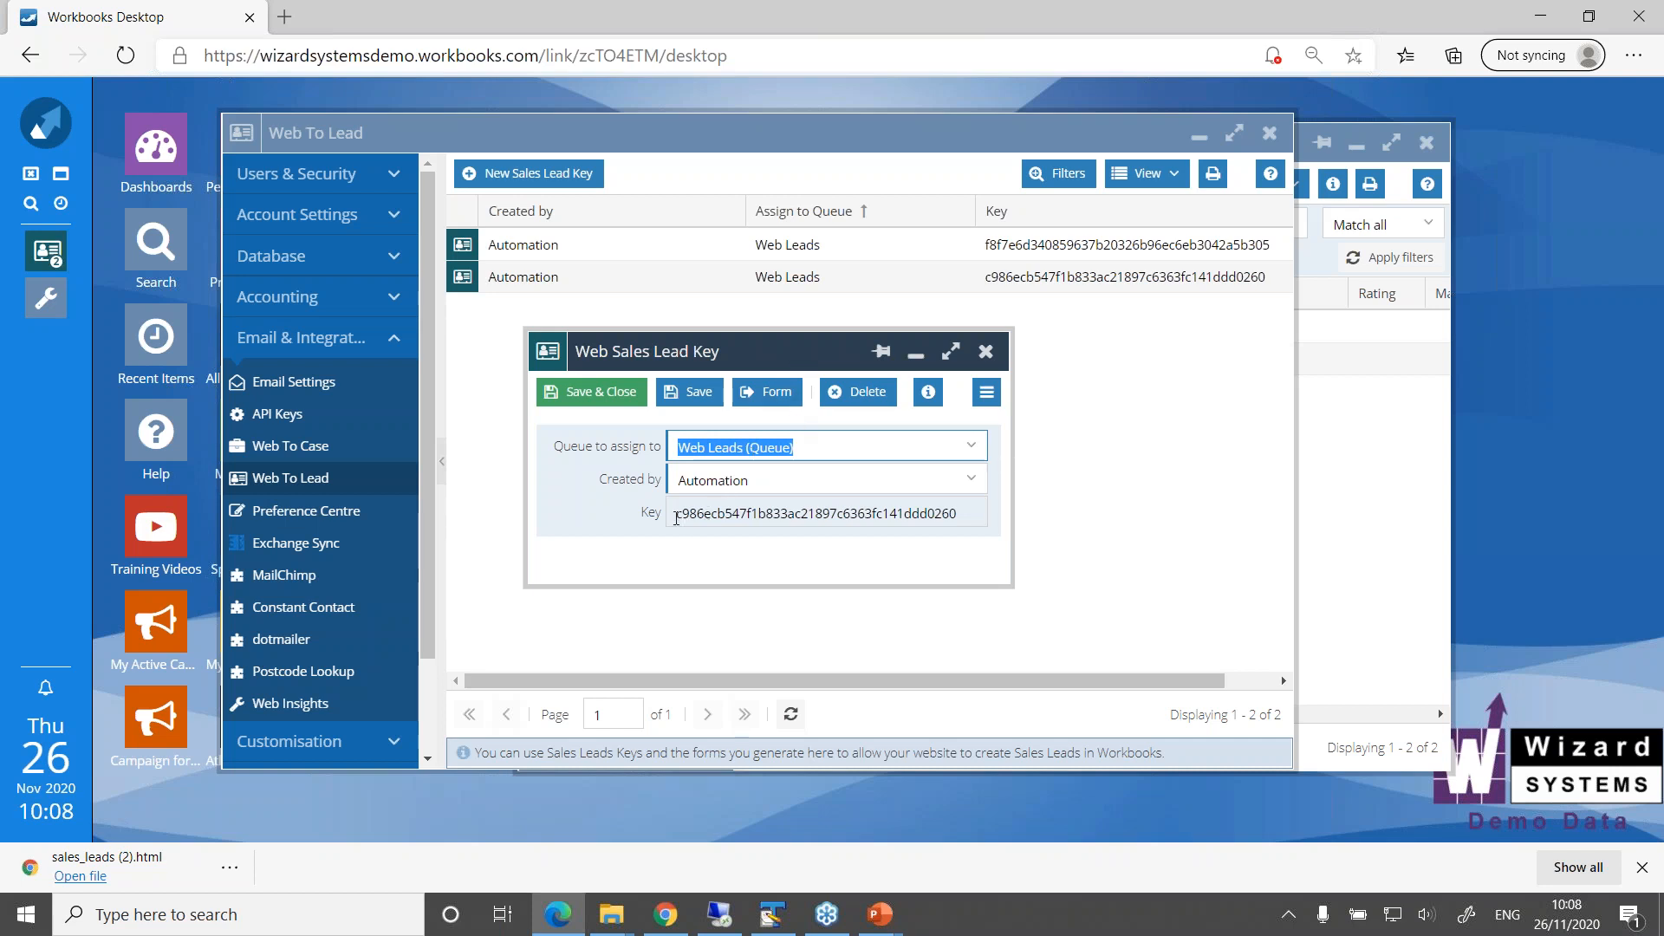
mouse_move(675, 512)
mouse_down()
mouse_move(967, 513)
mouse_move(669, 510)
mouse_up()
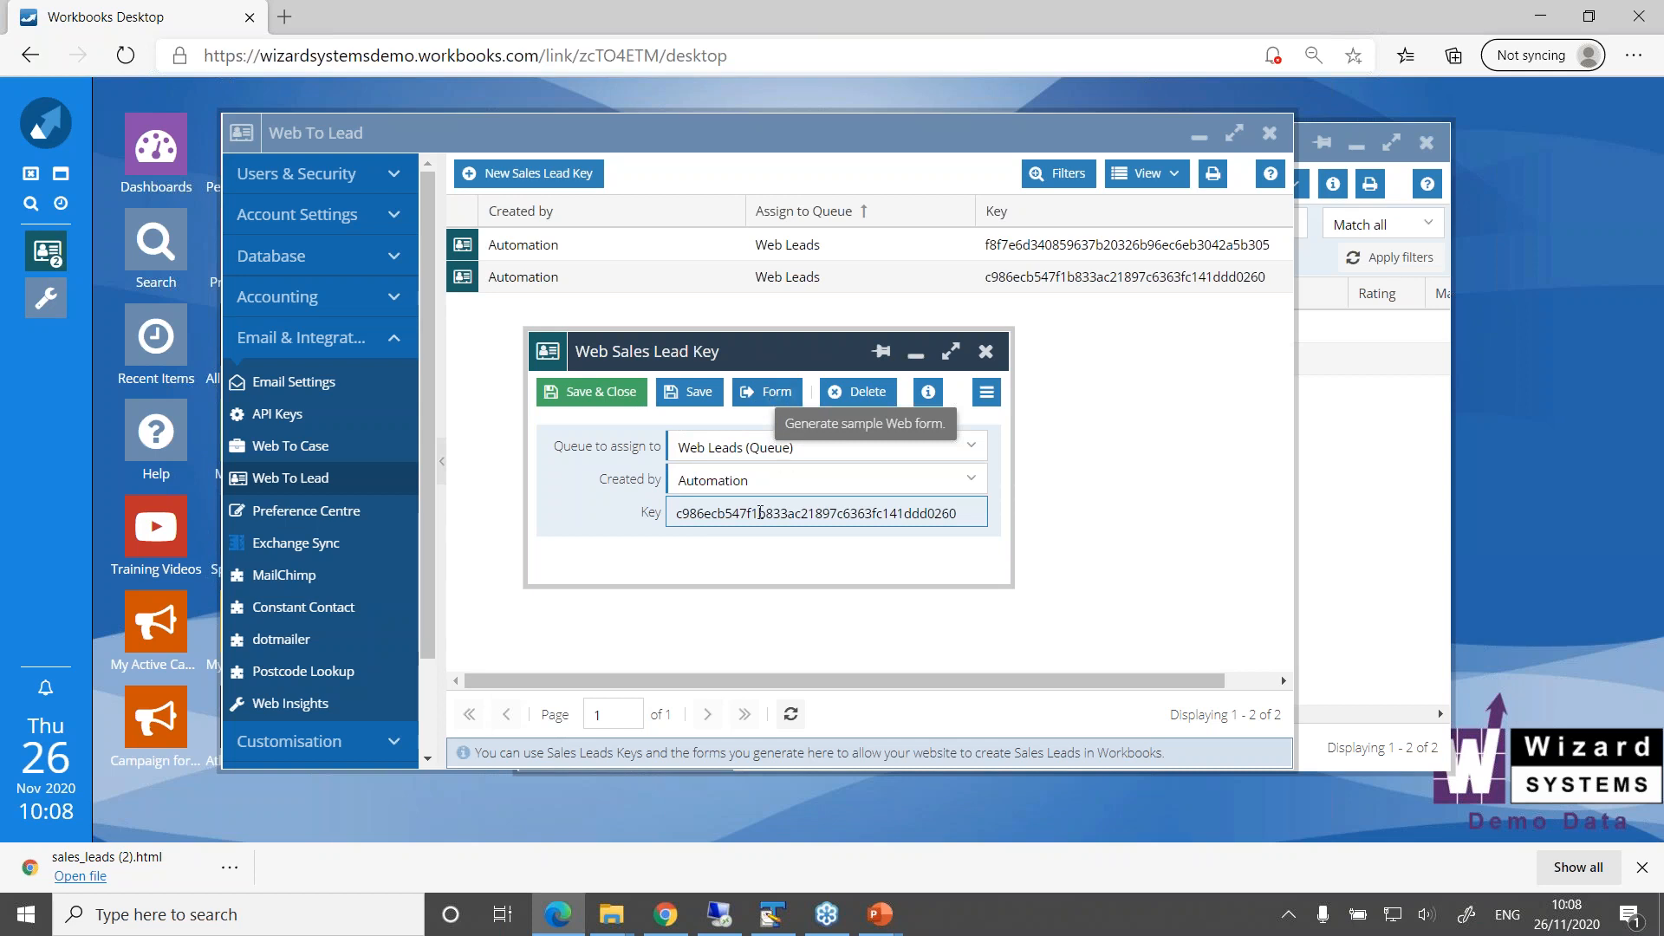
click(756, 392)
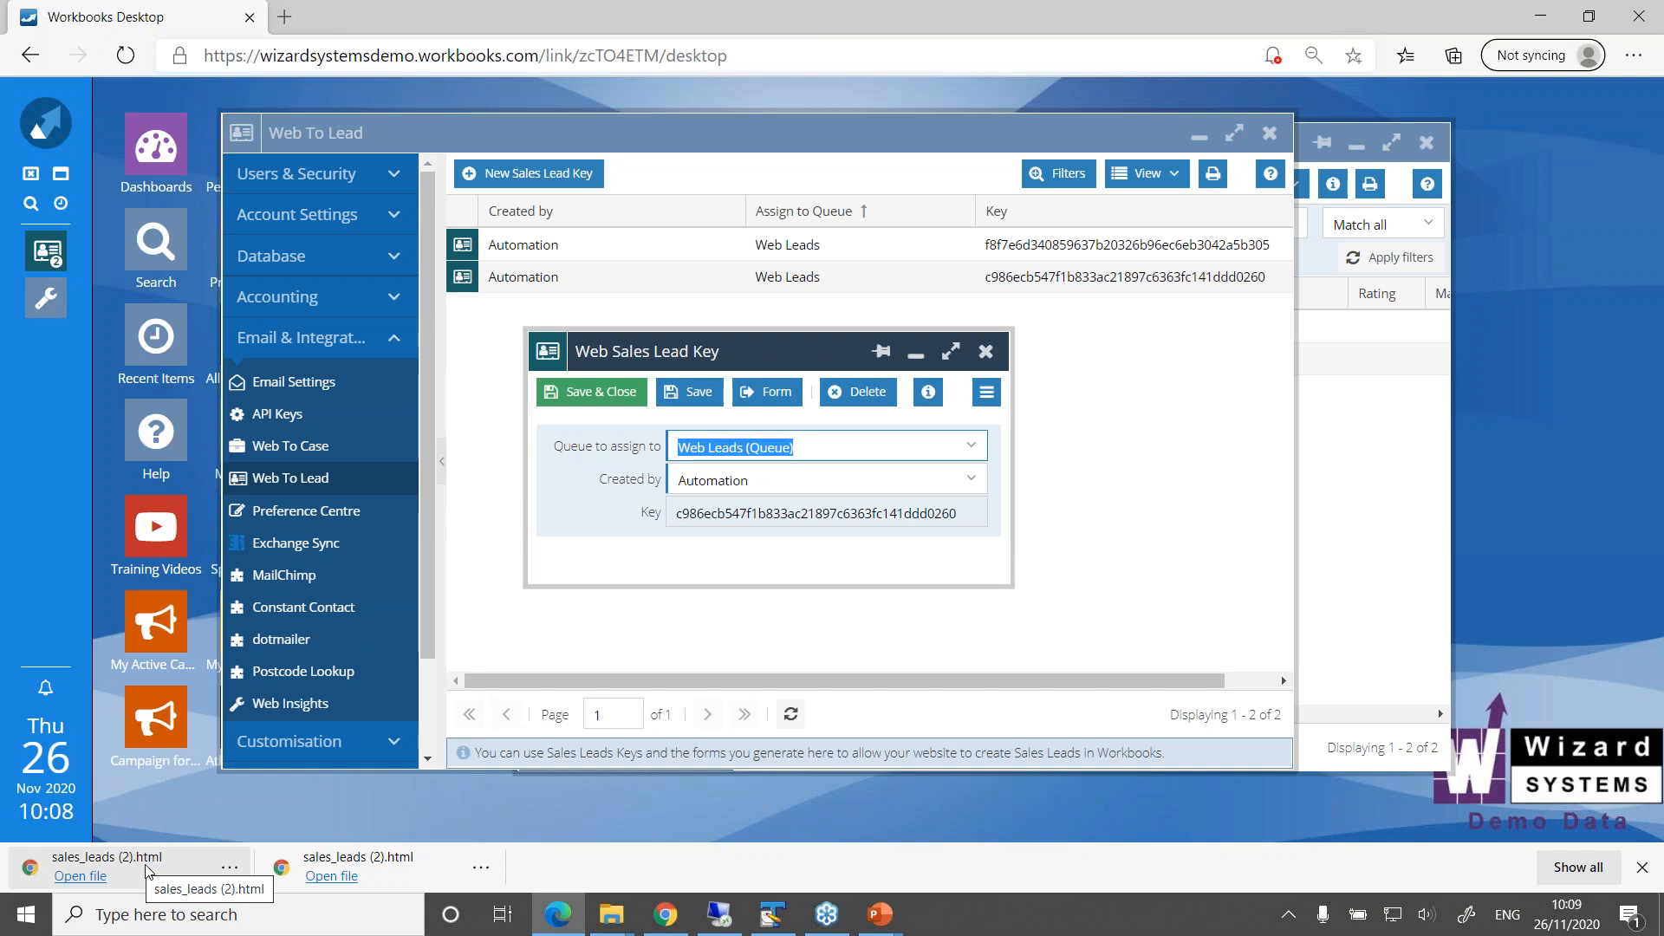
Open the downloaded sales_leads (2).html form to examine its fields and file location, close it, and save and close the sales lead key
click(147, 871)
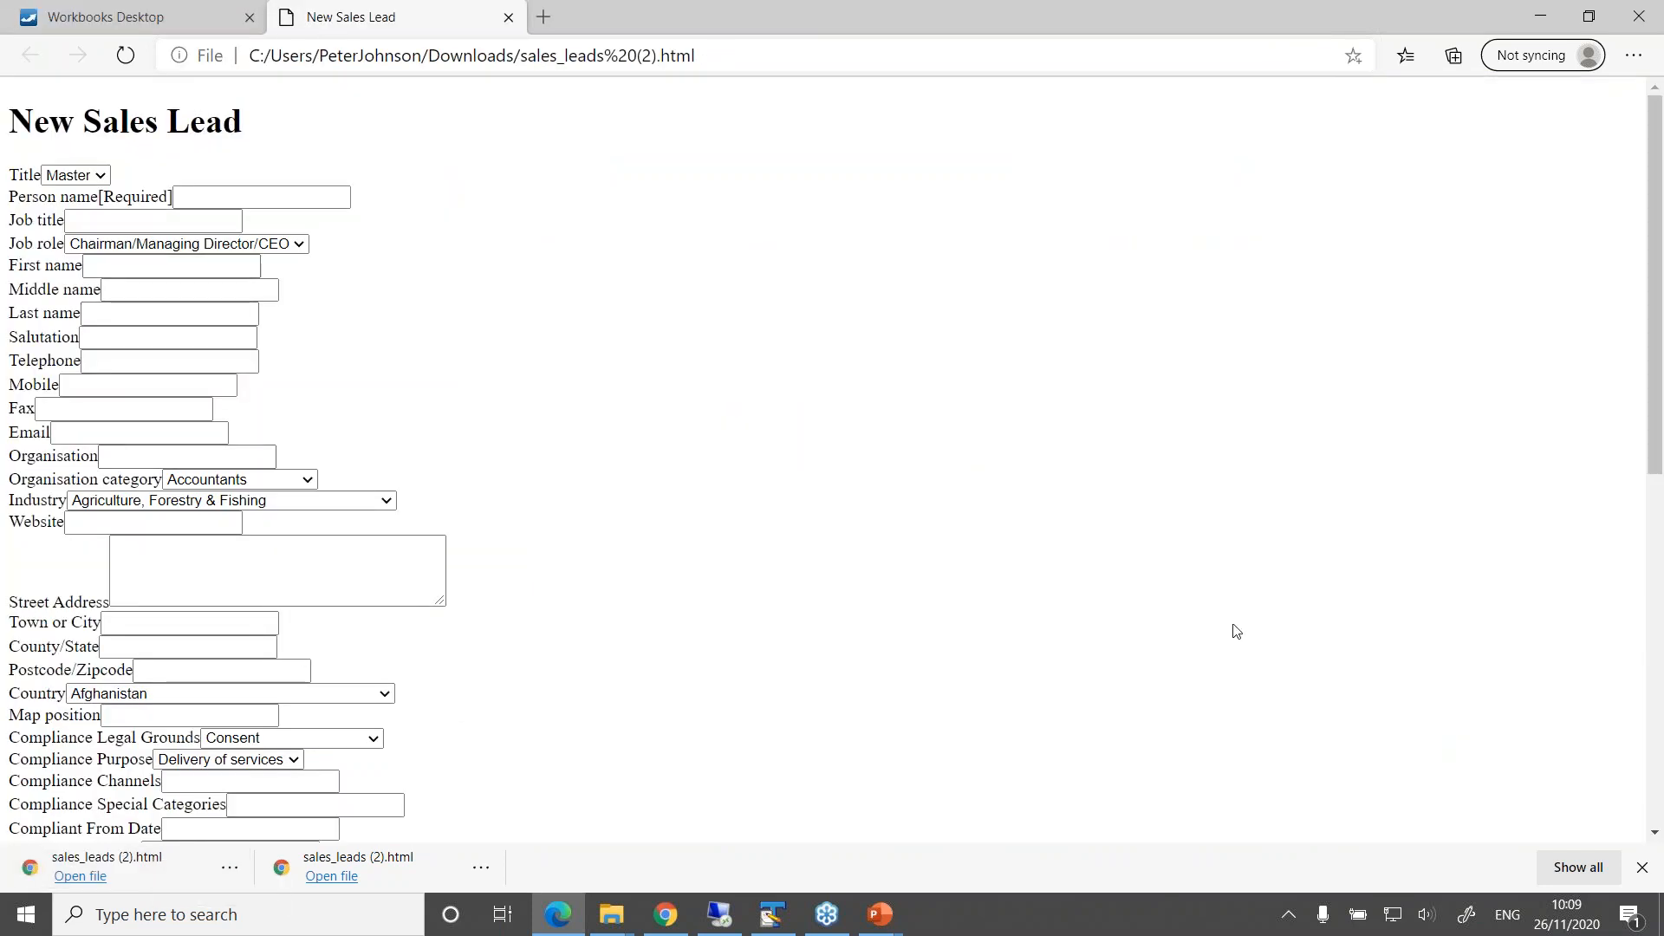
drag(1654, 342, 607, 282)
click(227, 870)
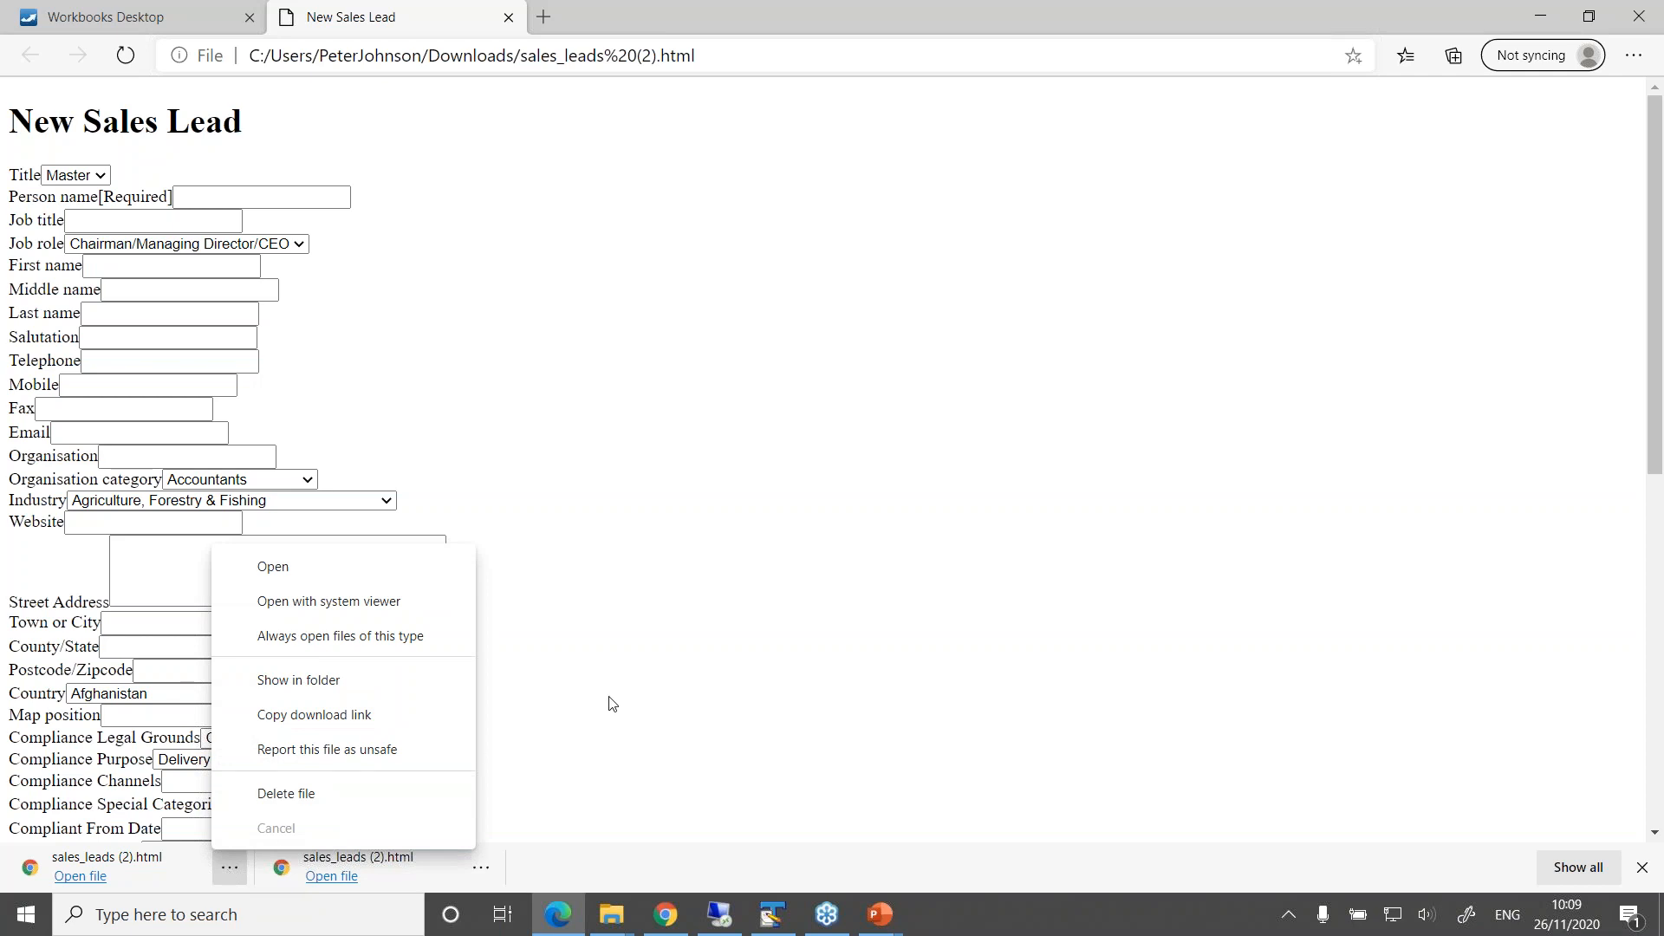
click(652, 678)
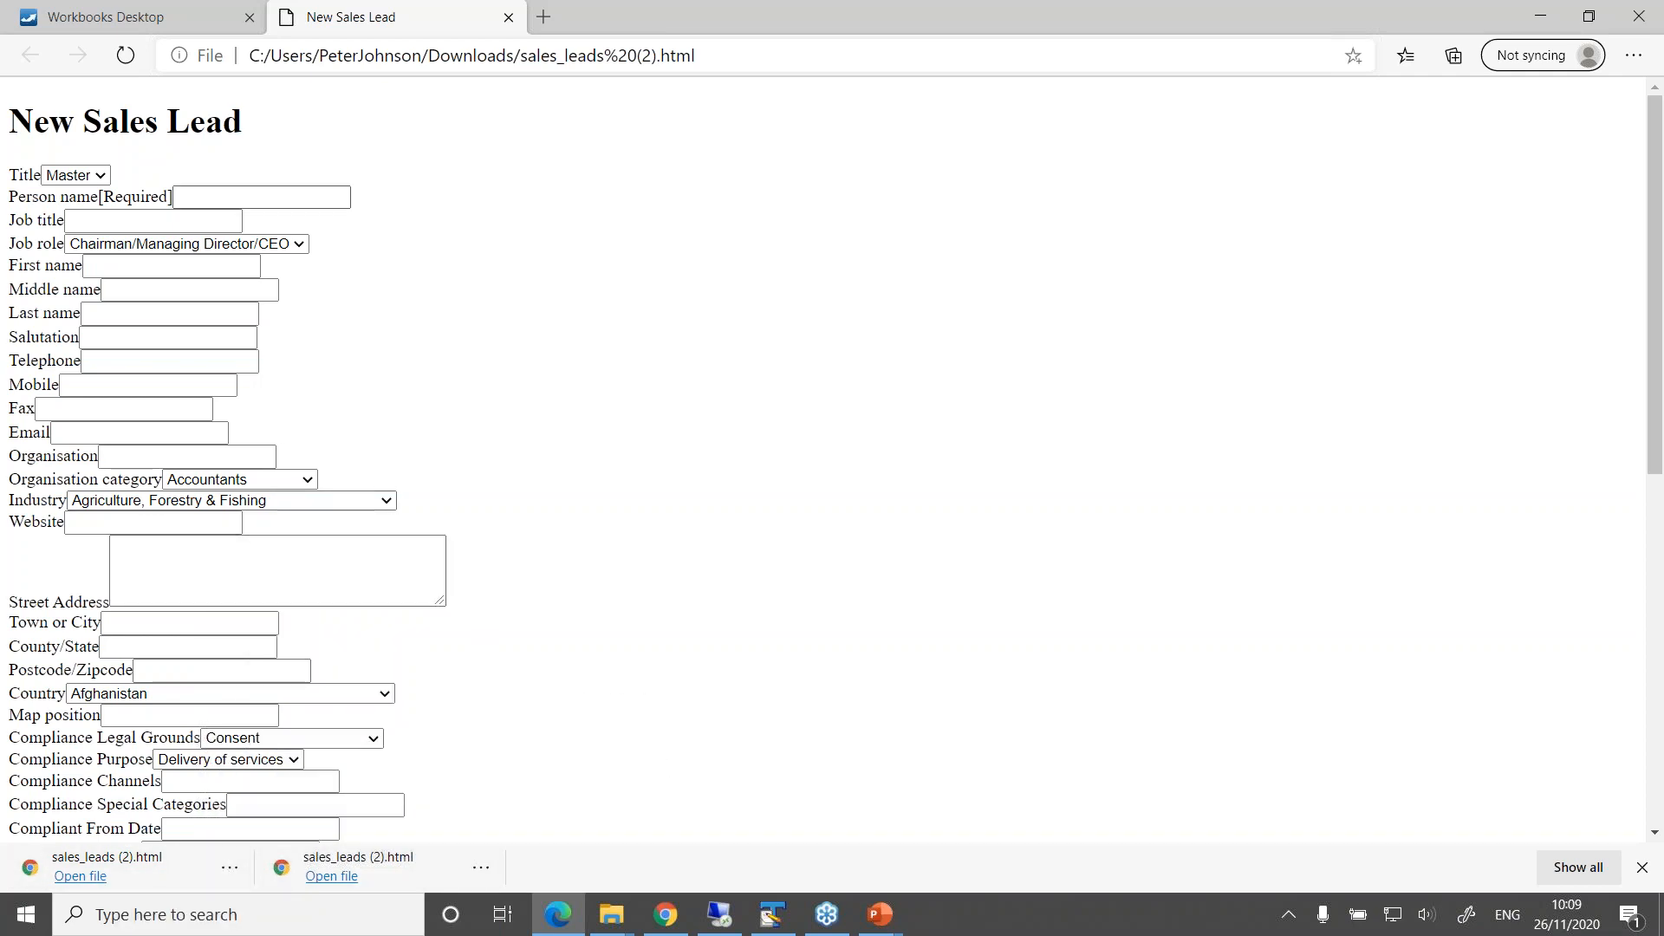
drag(564, 55, 696, 55)
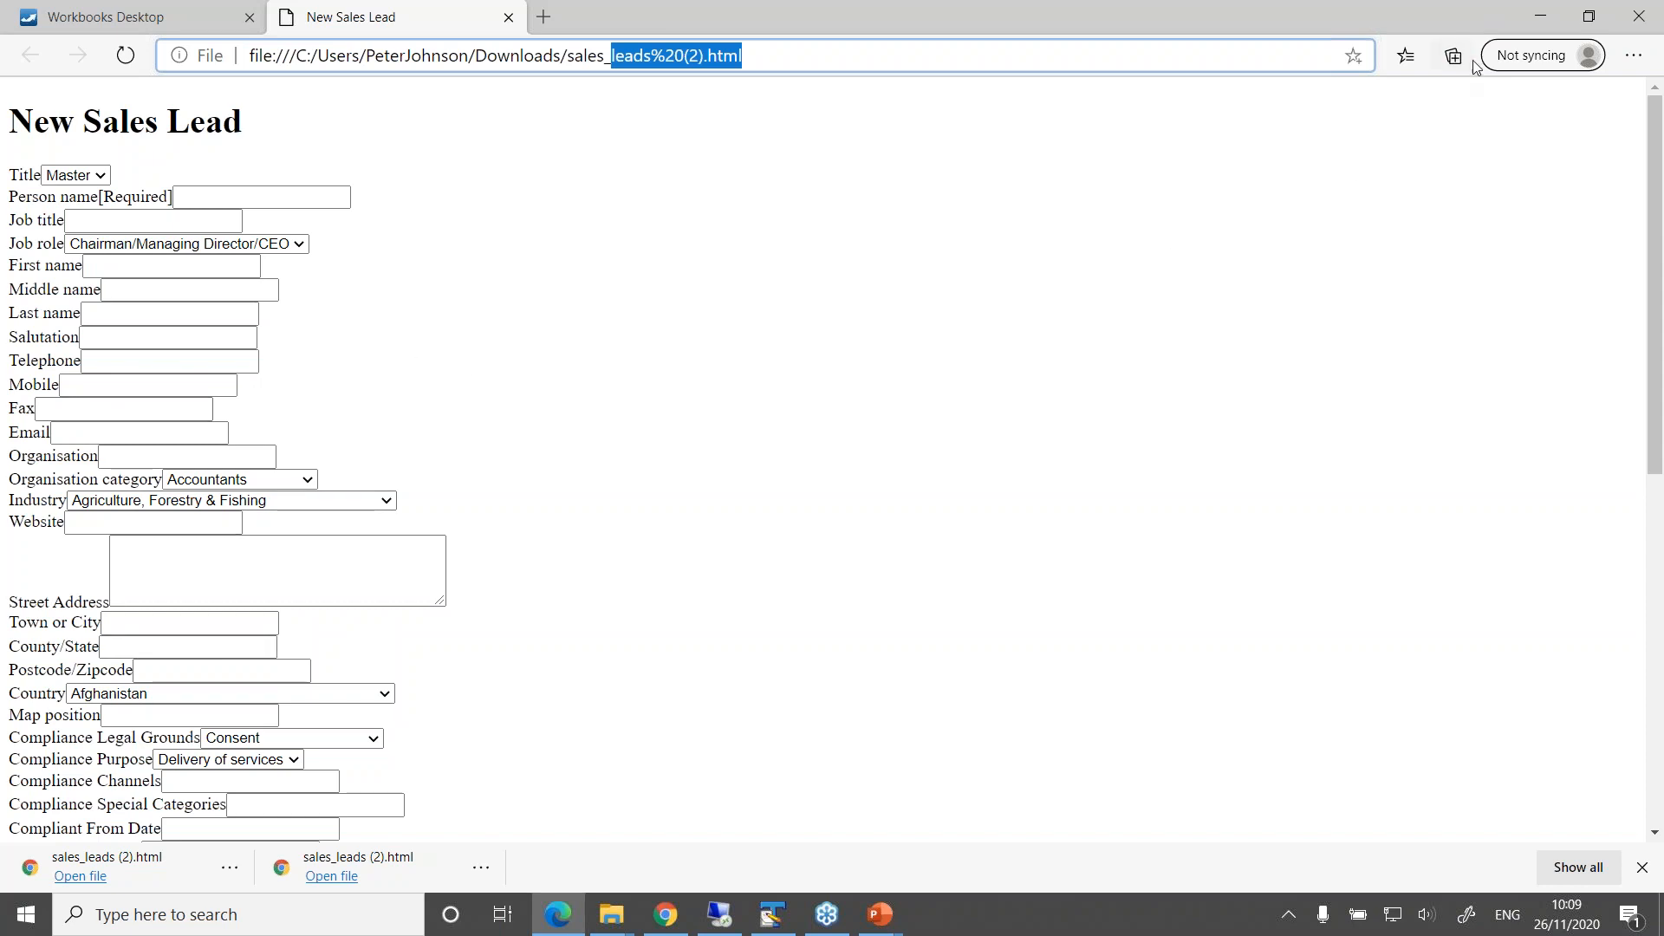
click(508, 17)
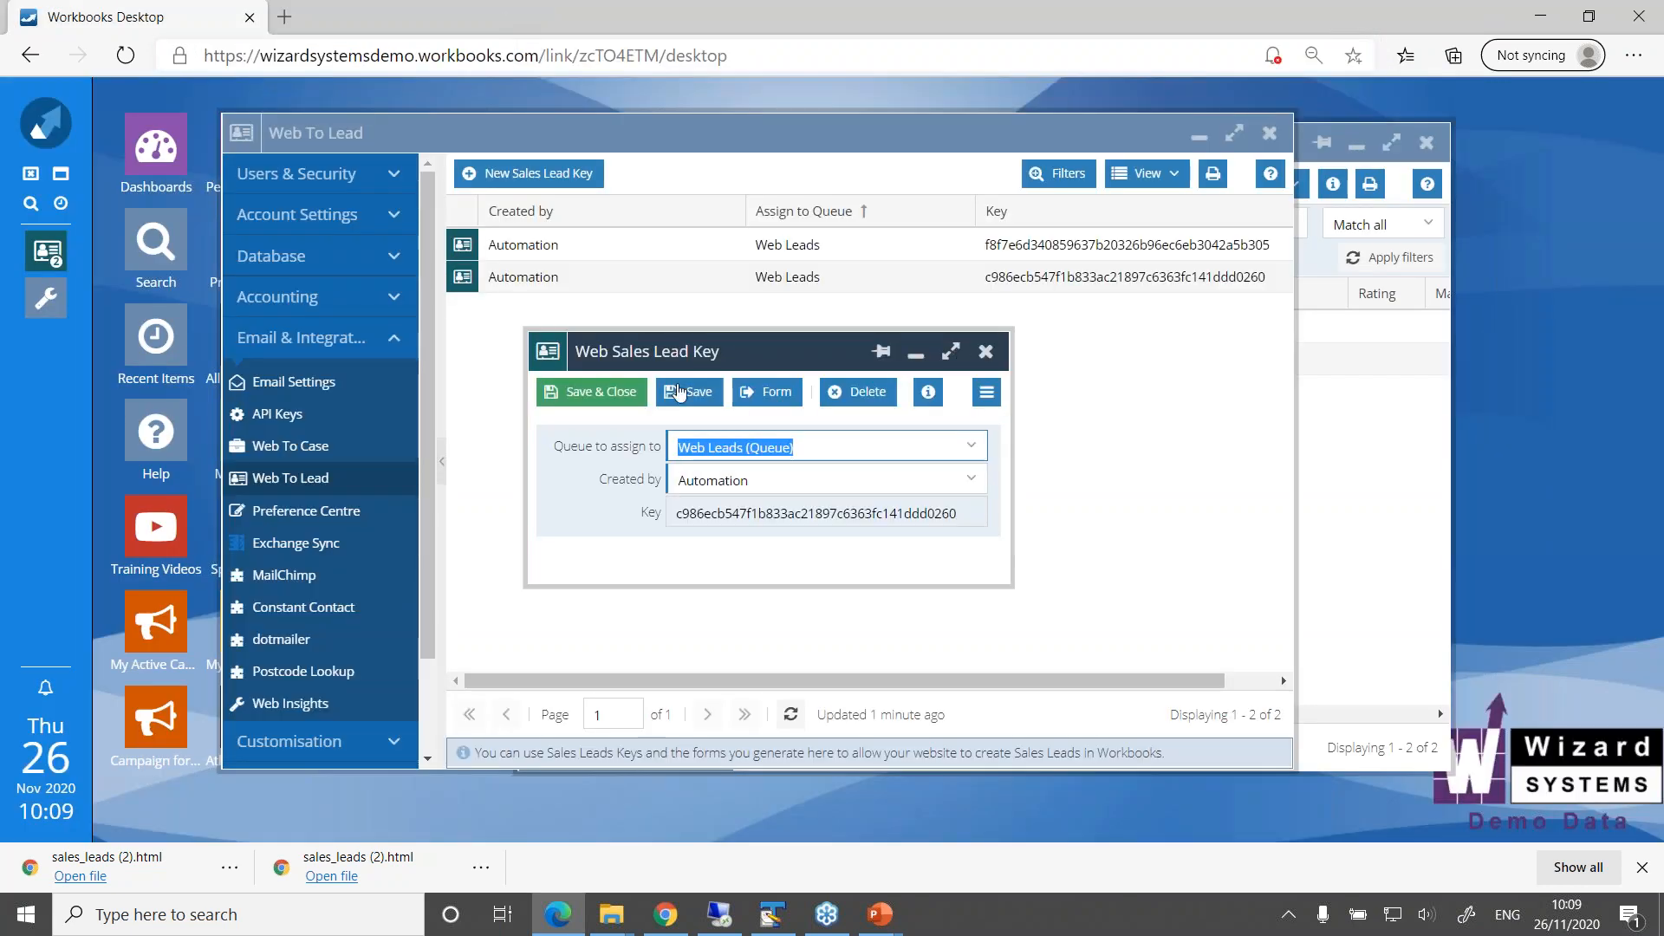
click(594, 392)
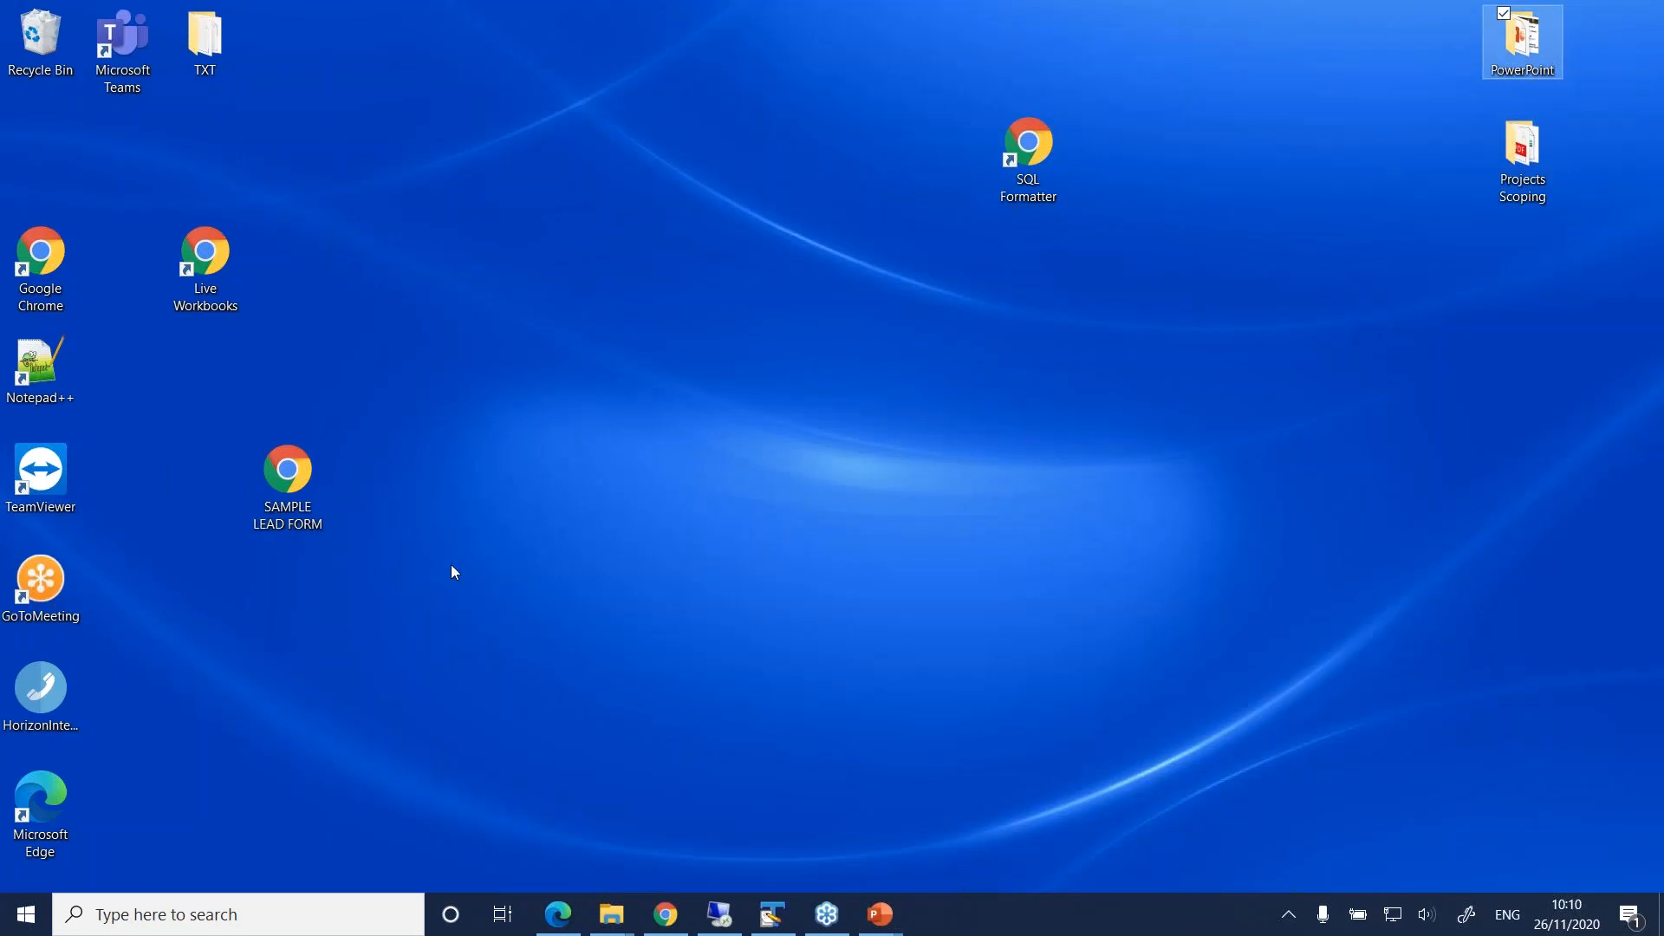
Open the SAMPLE LEAD FORM from the Windows desktop in Chrome and enter the contact's full name as the person name
drag(295, 473, 629, 141)
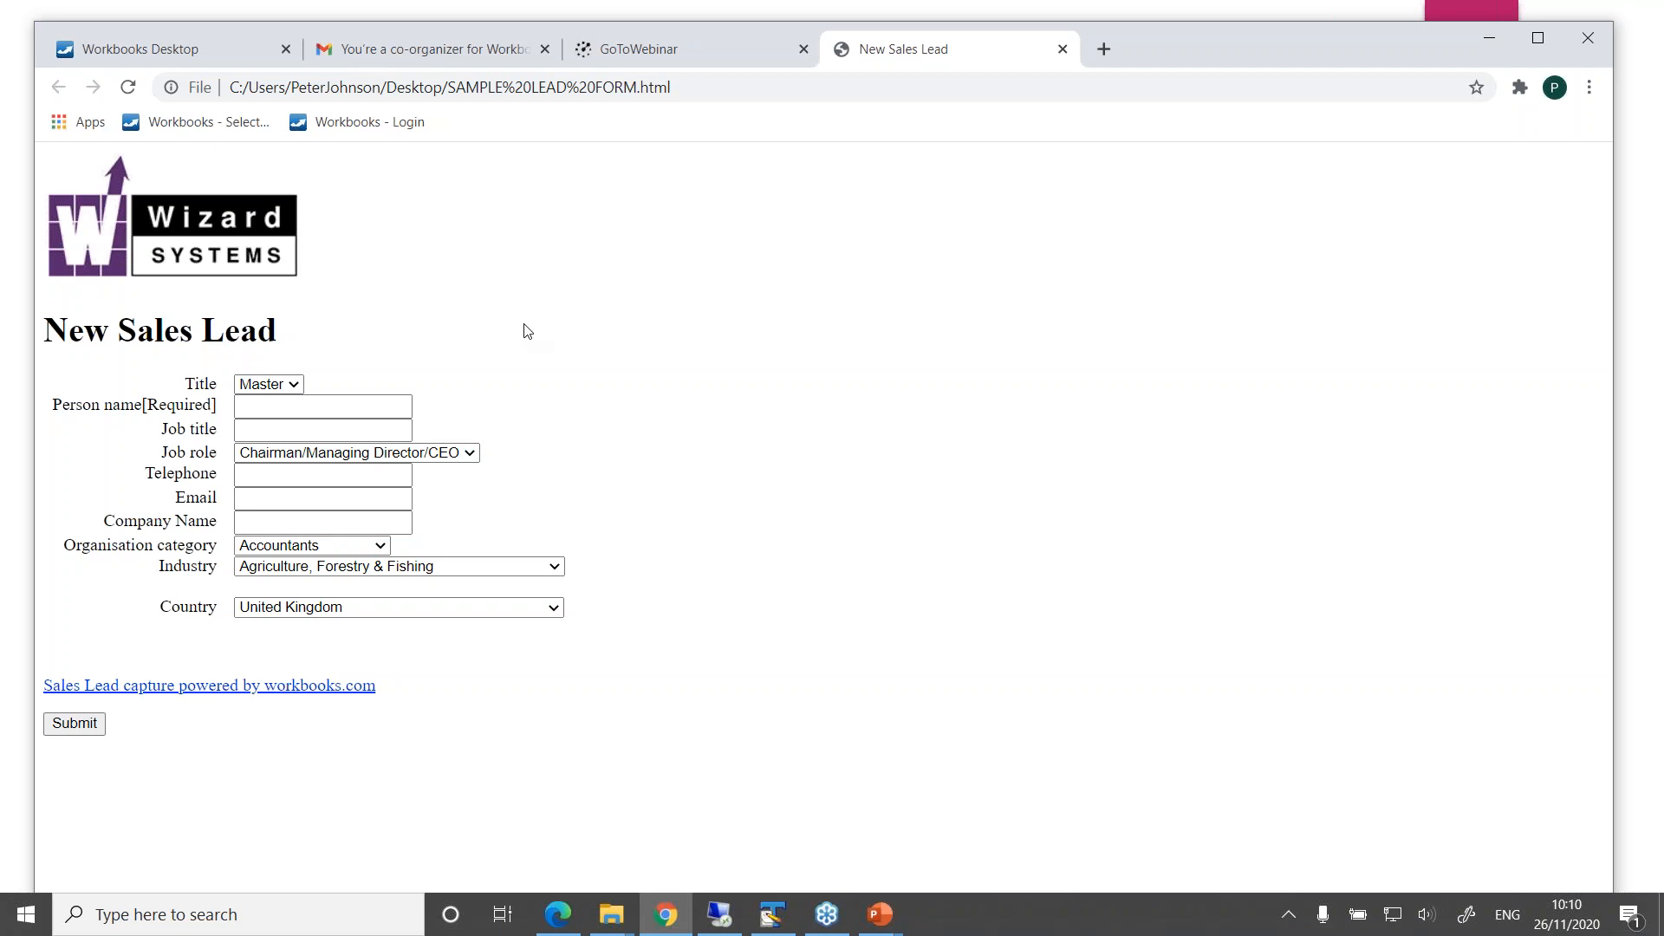
click(339, 405)
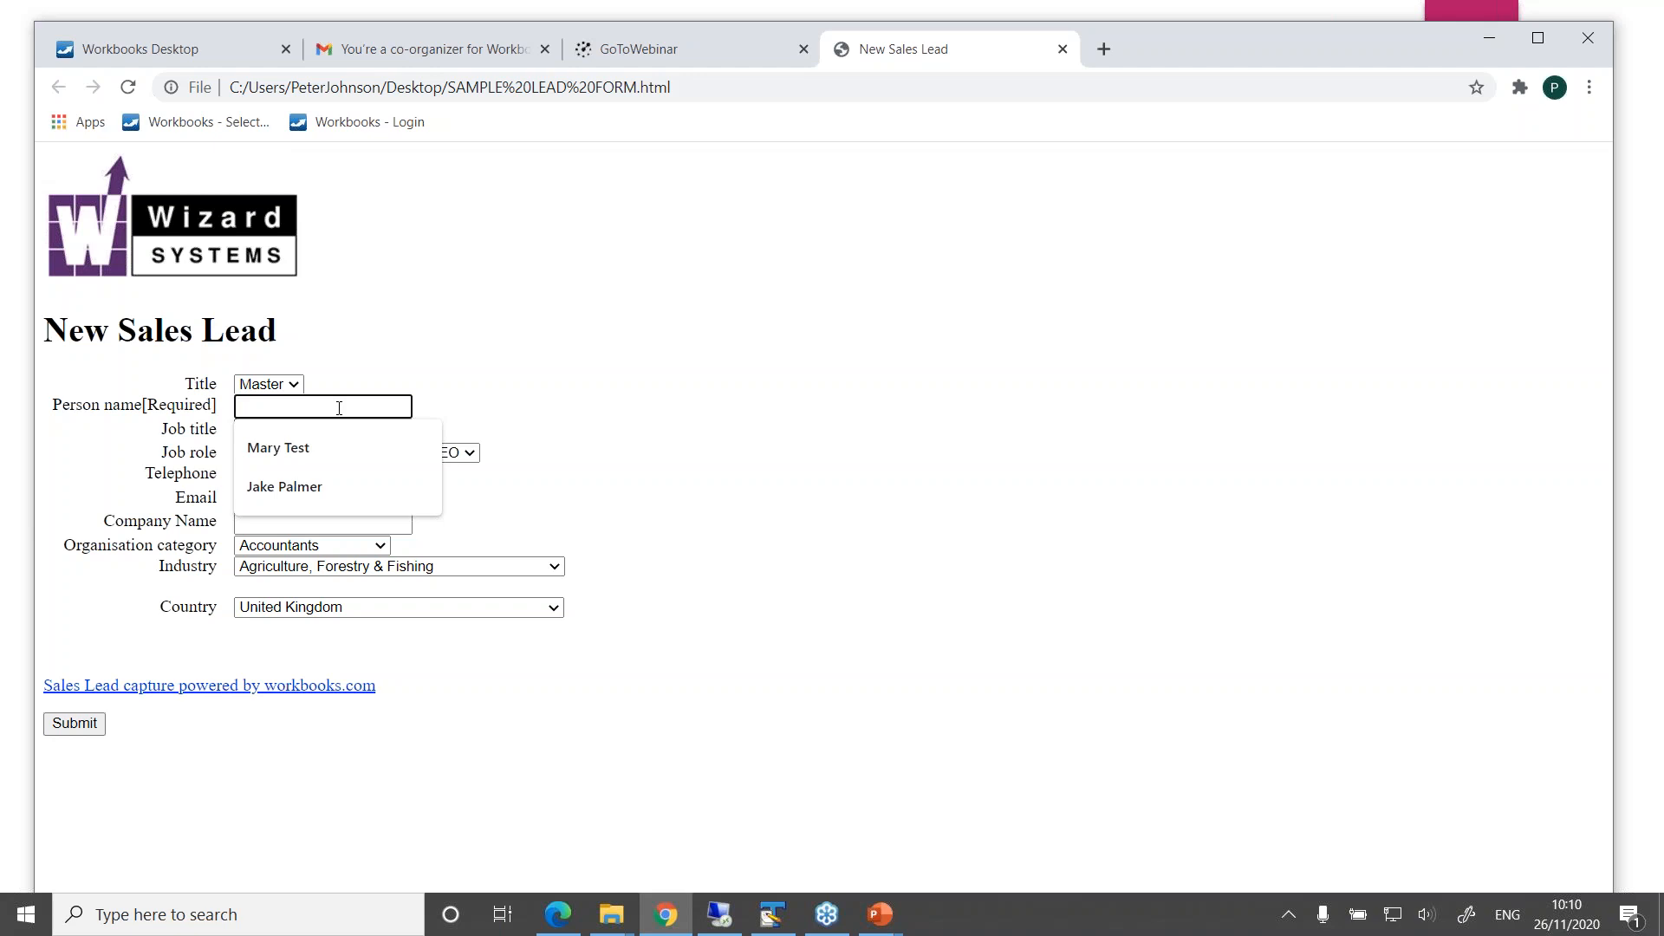
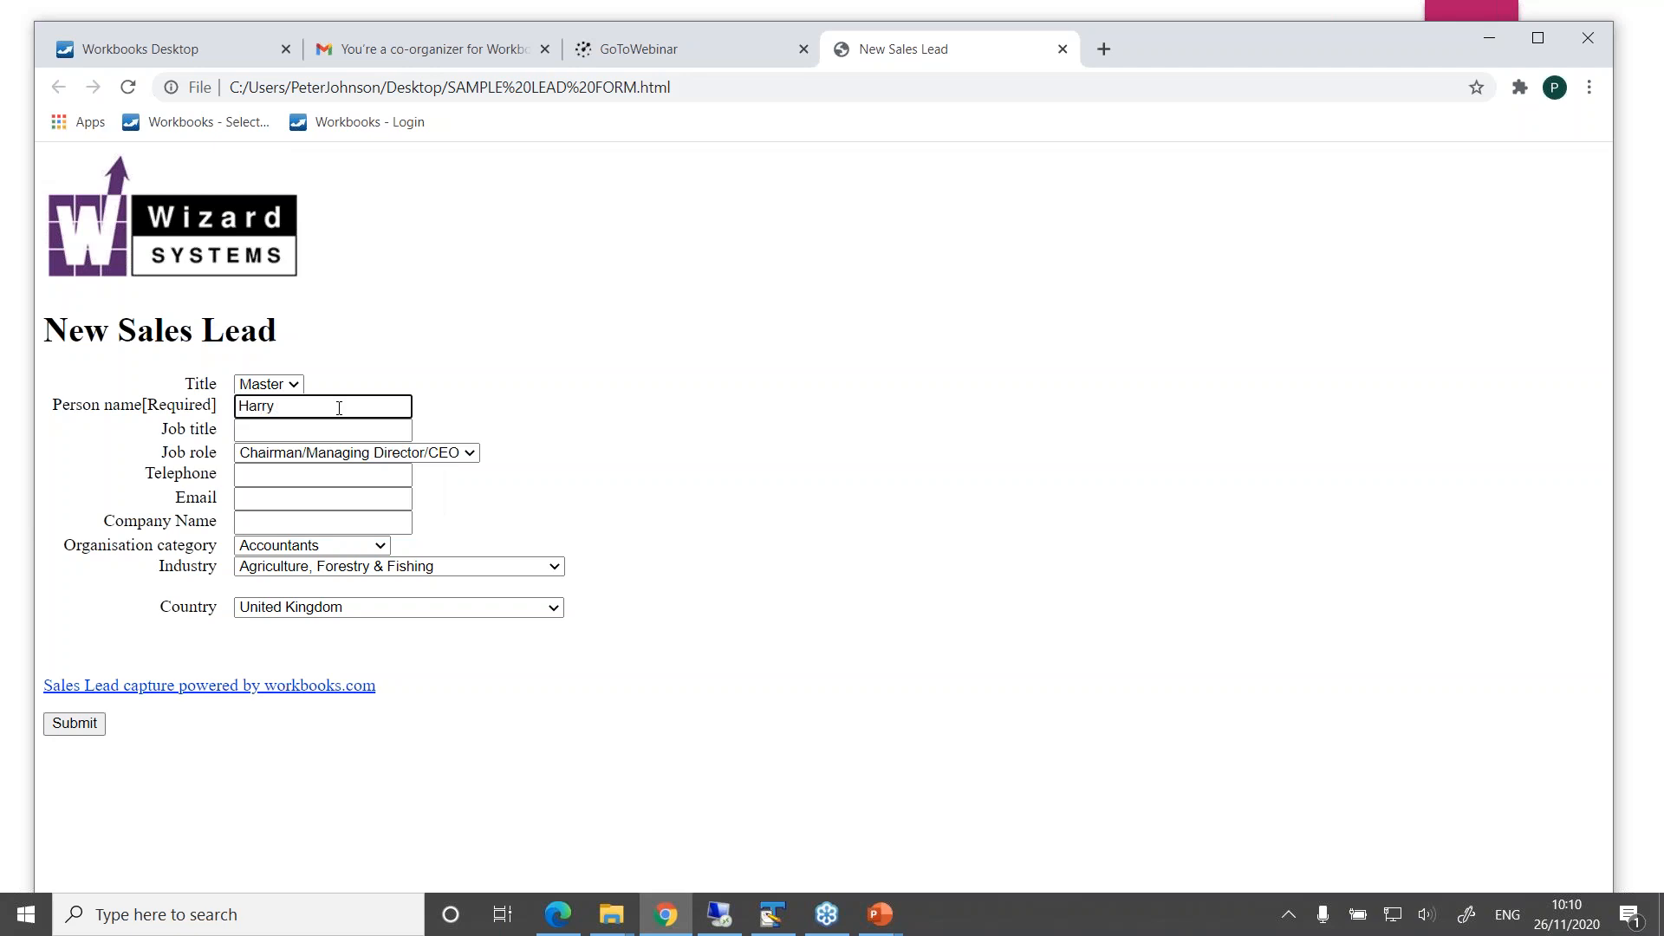
key(Tab)
Enter Manager as the job title and choose IT Manager as the job role in the sales lead form
click(384, 435)
text(Mangager)
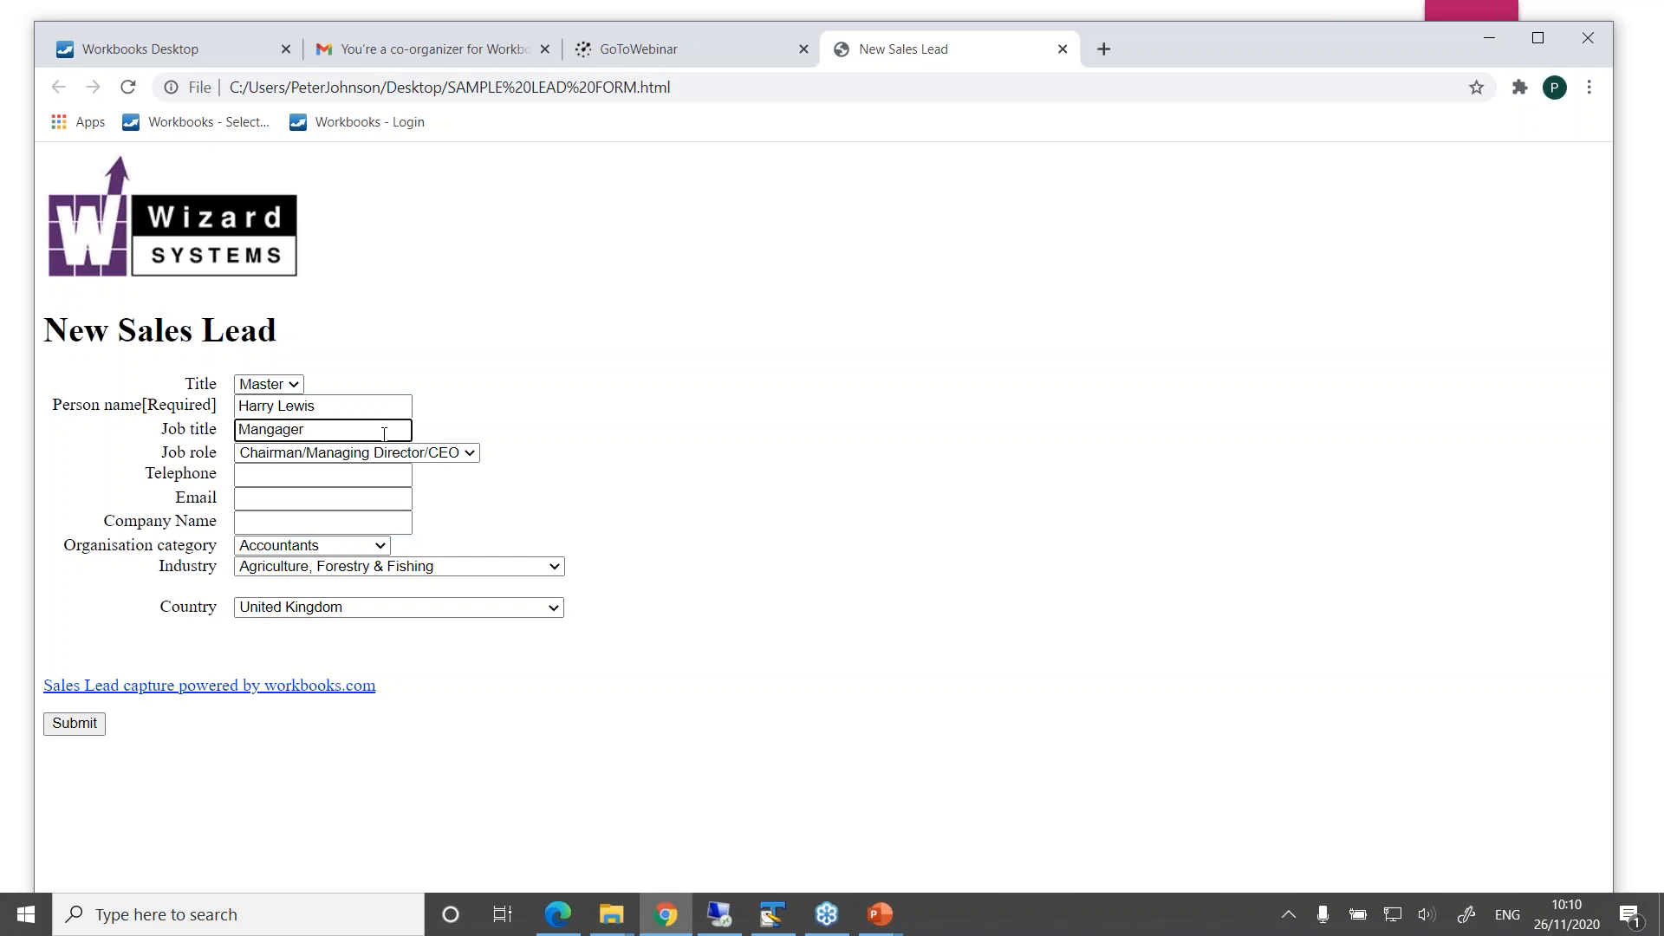
key(BackSpace)
key(BackSpace)
key(BackSpace)
key(BackSpace)
text(ager)
click(469, 453)
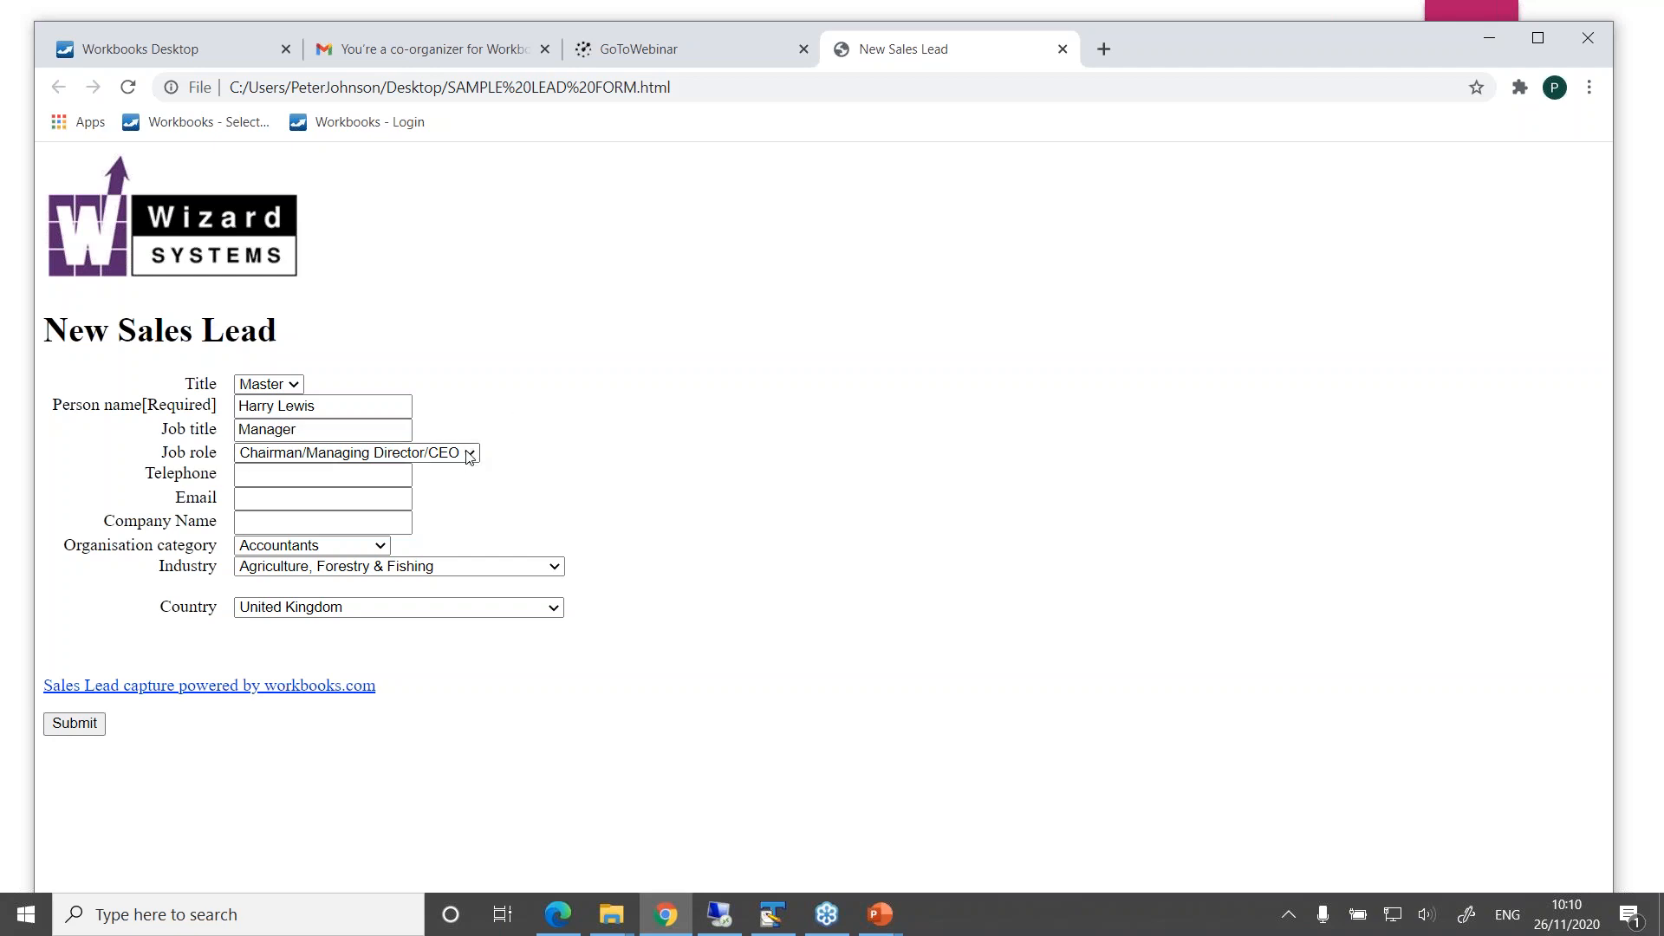
click(469, 453)
click(395, 350)
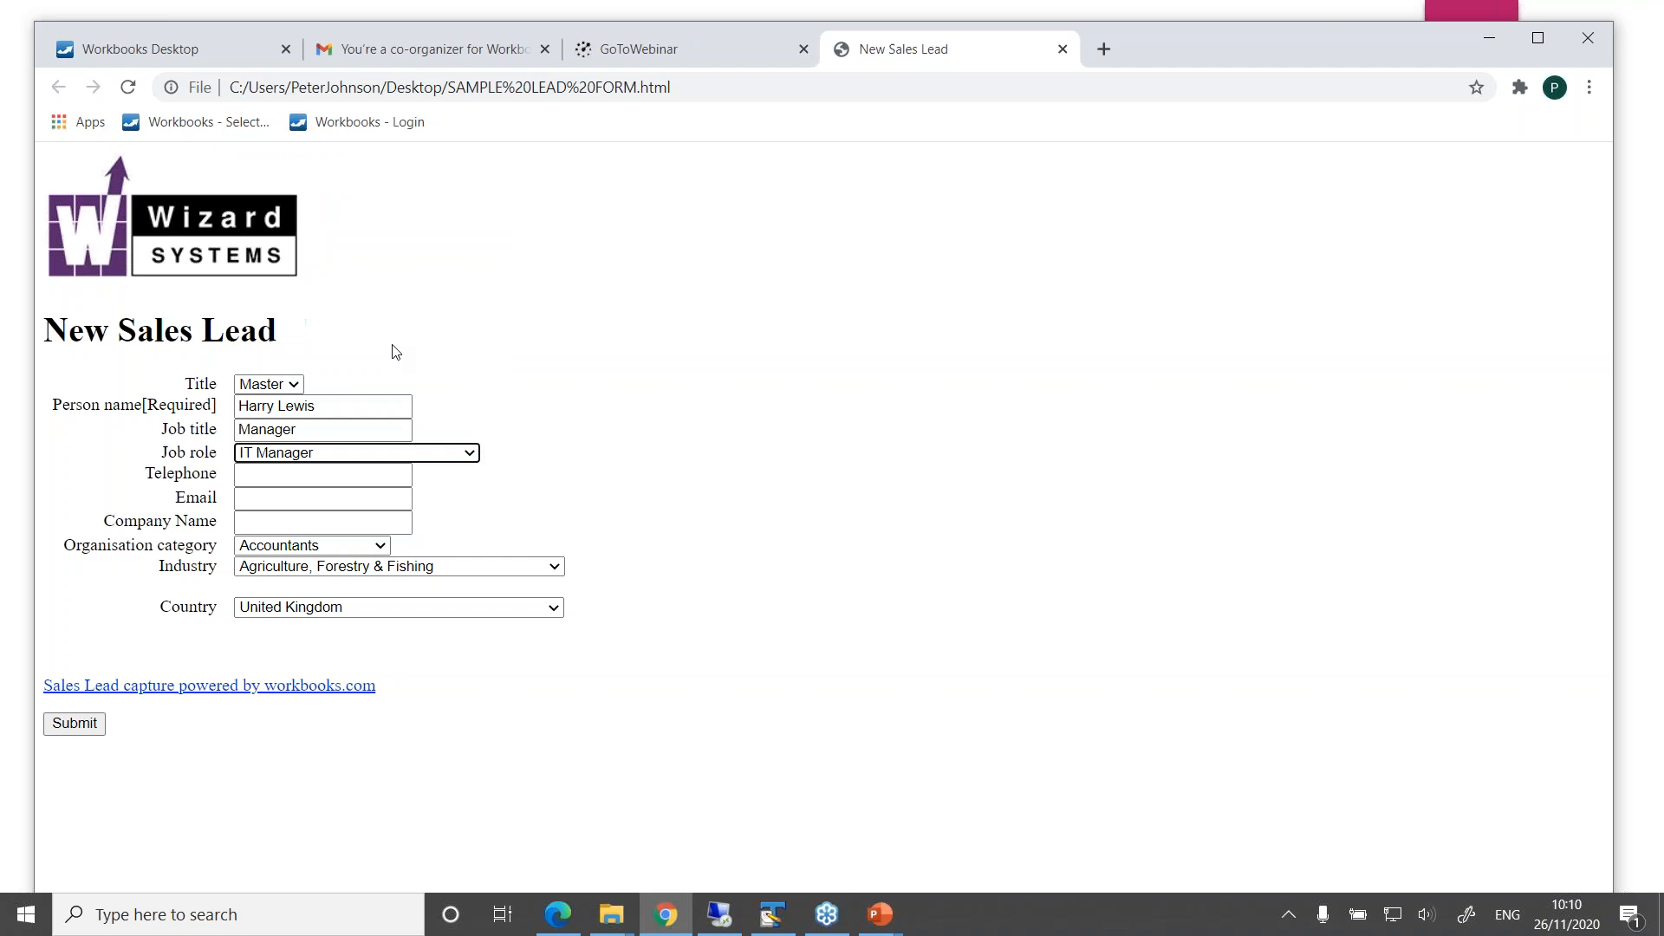
Fill in the contact's telephone number and e-mail address in the sales lead form
click(309, 473)
text(09)
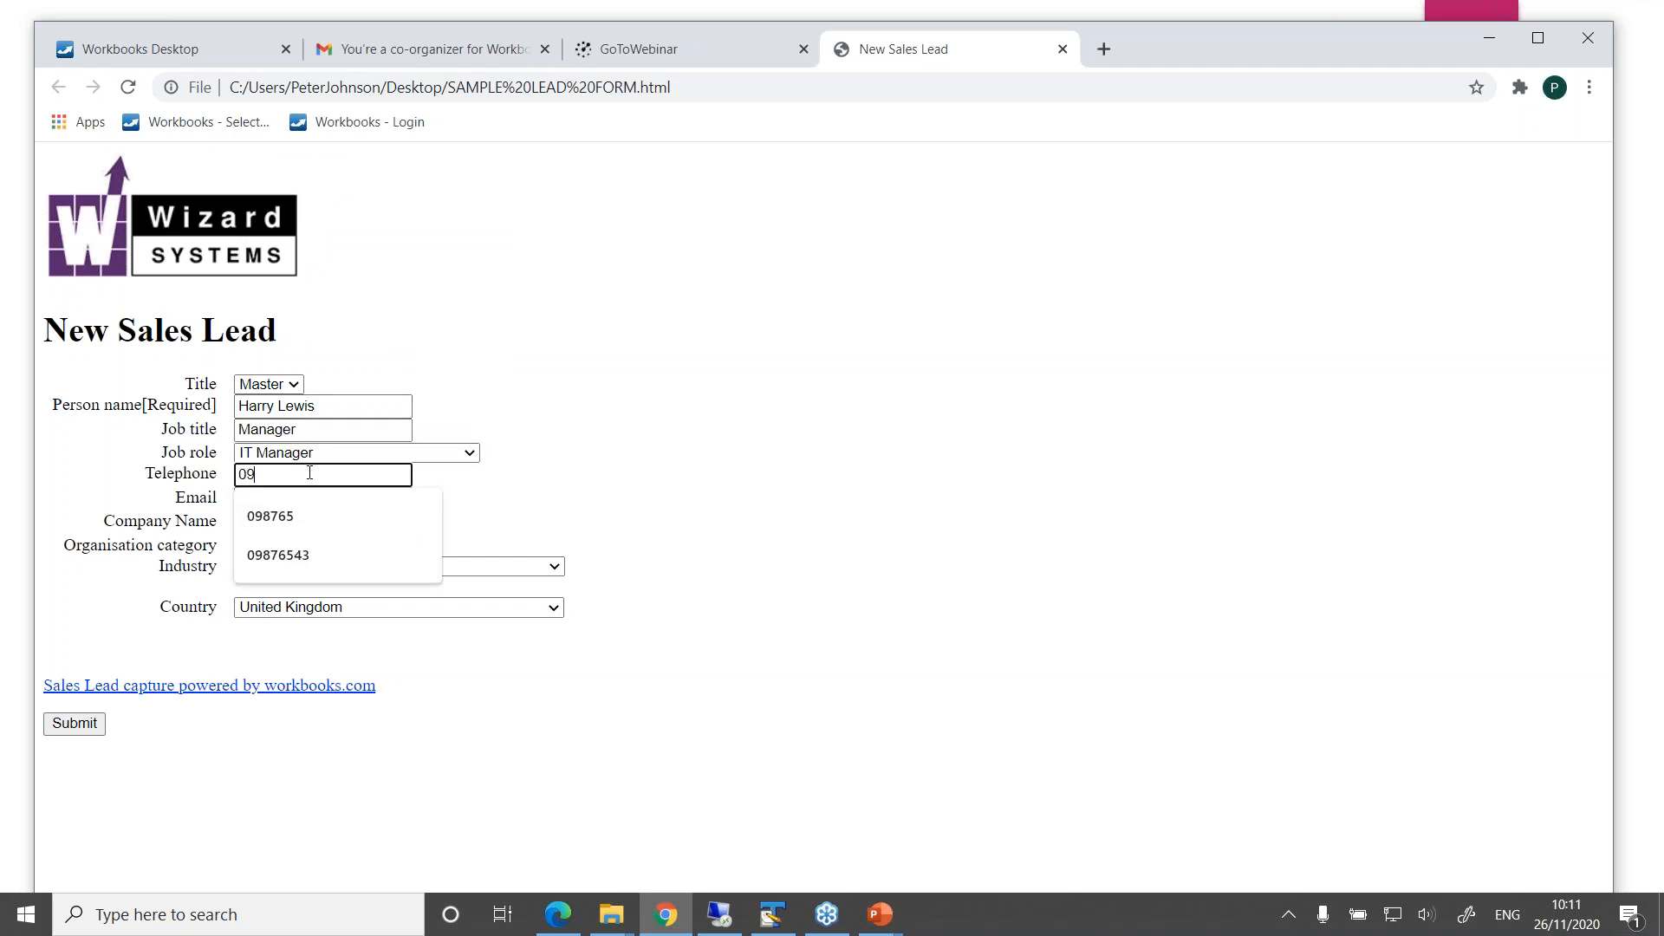
key(Down)
key(Down)
key(Return)
click(377, 500)
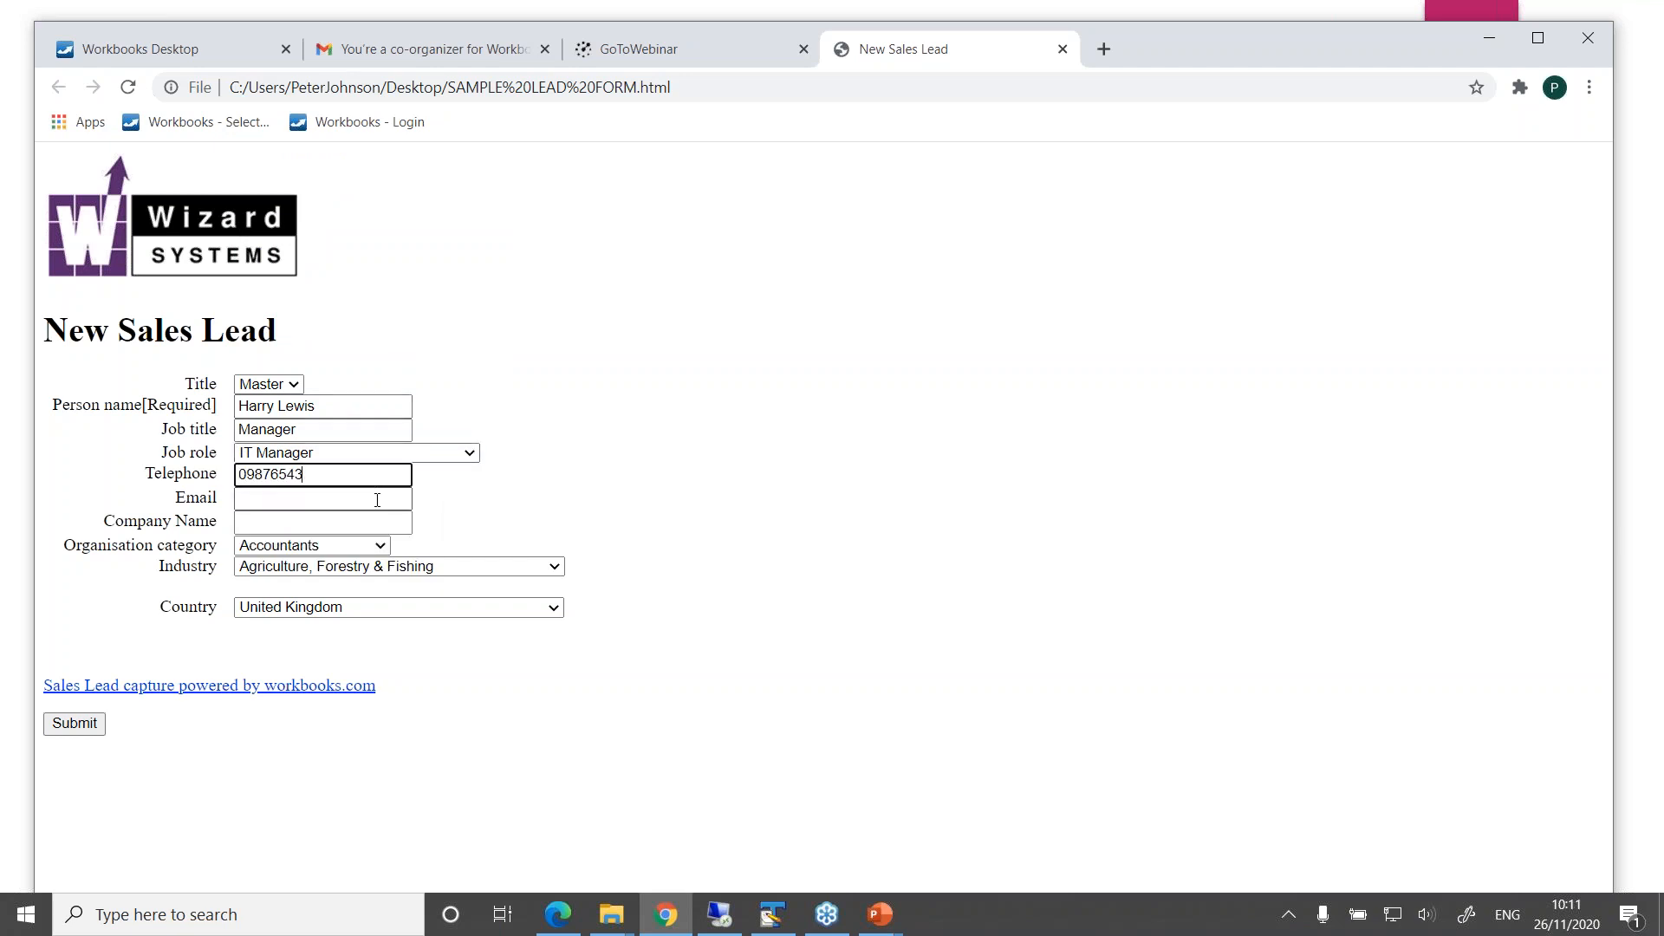
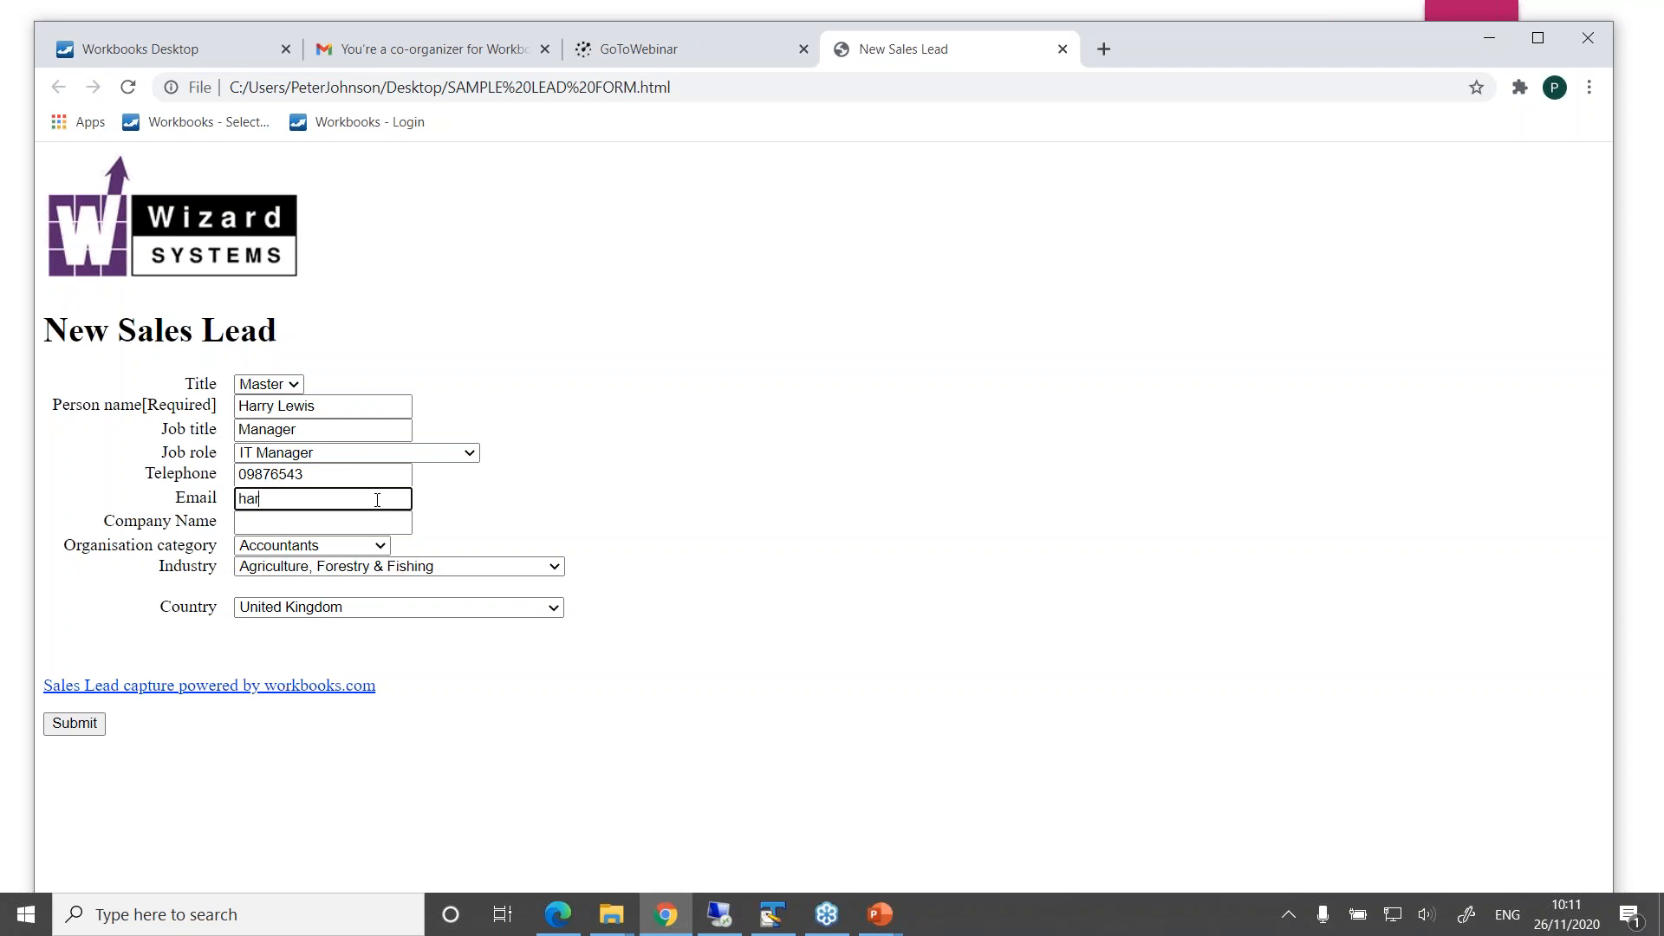
Set the company name to Testing IT and the industry to IT & Telecommunications, and submit the form
click(356, 523)
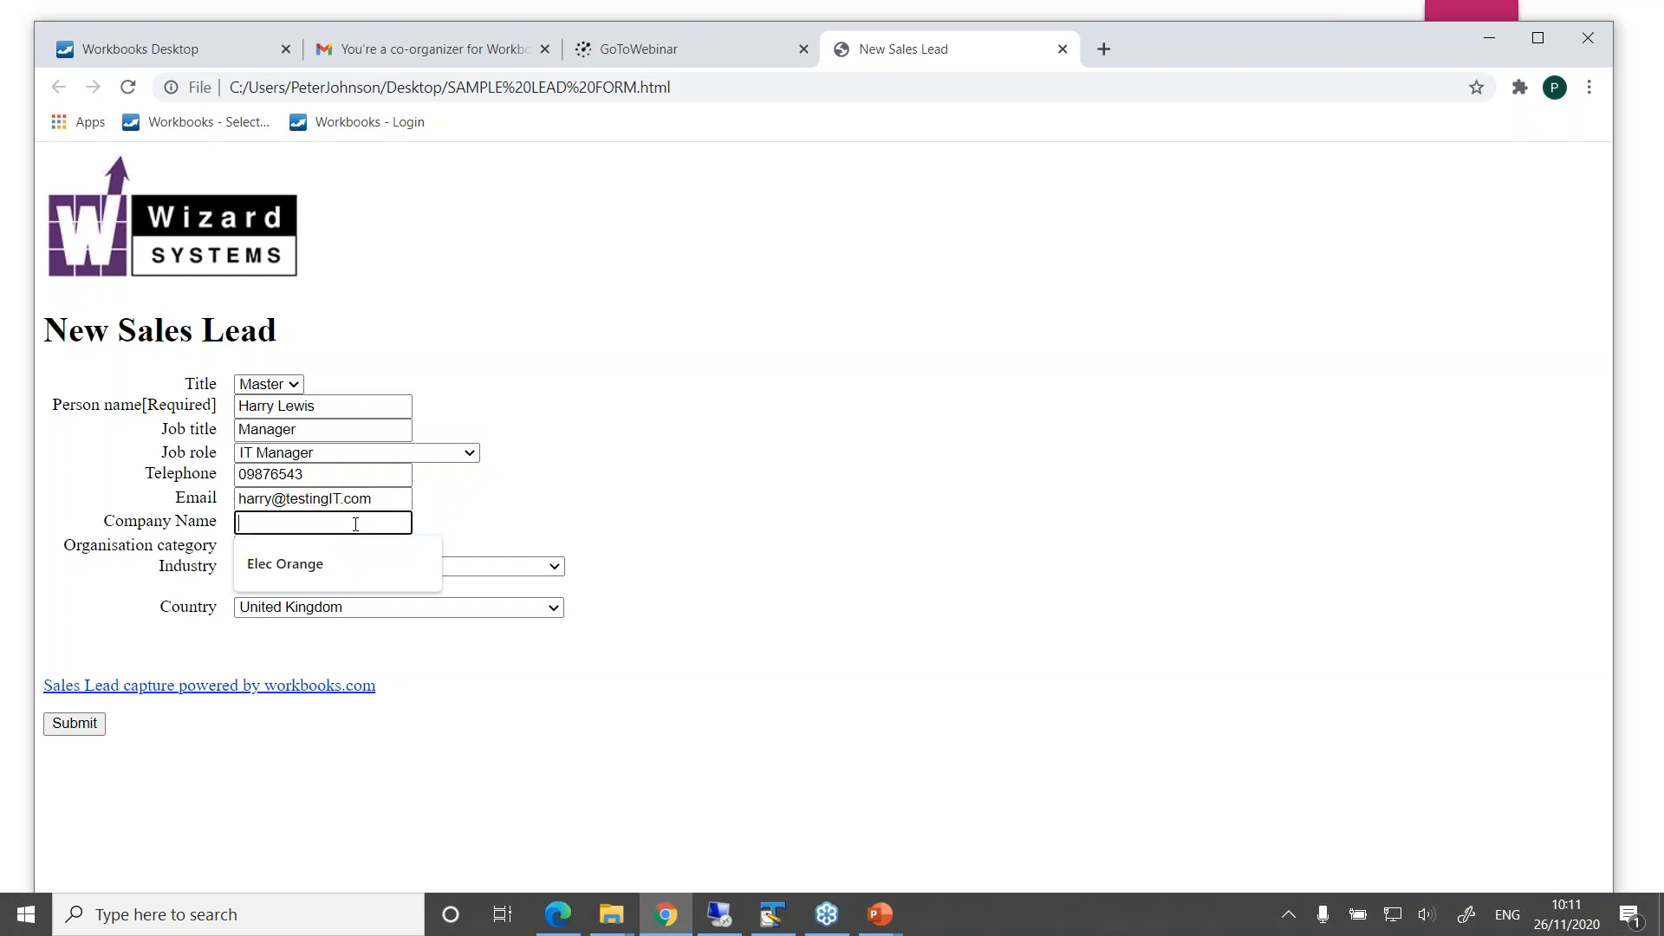
text(Testi)
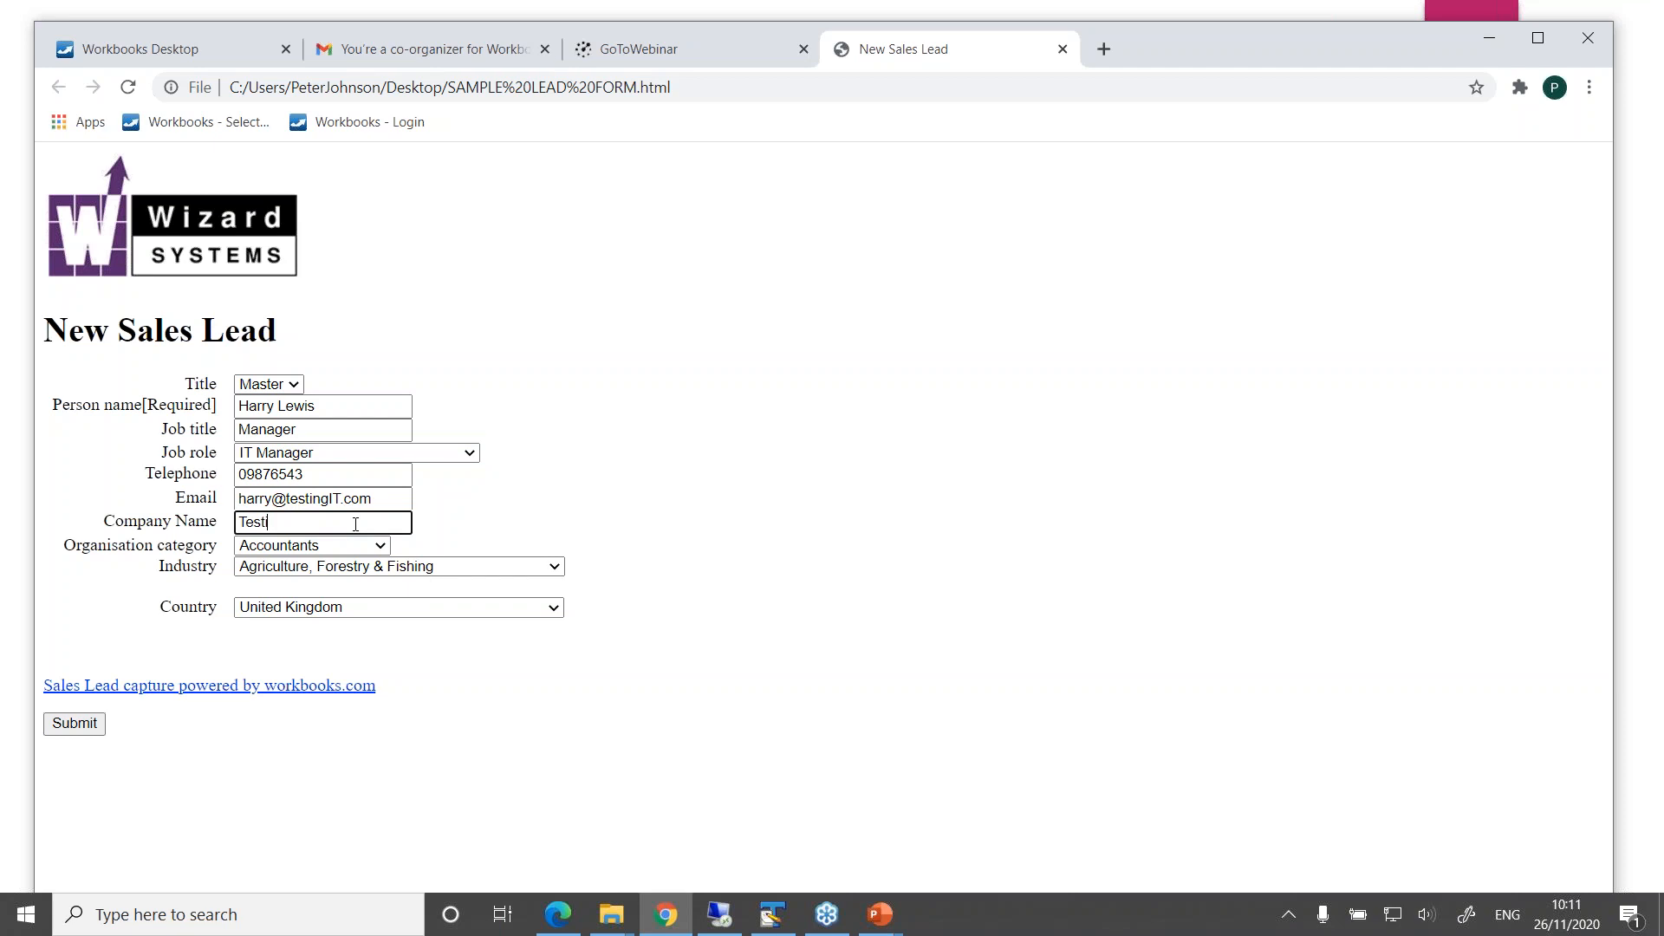
text(ng IT)
click(522, 570)
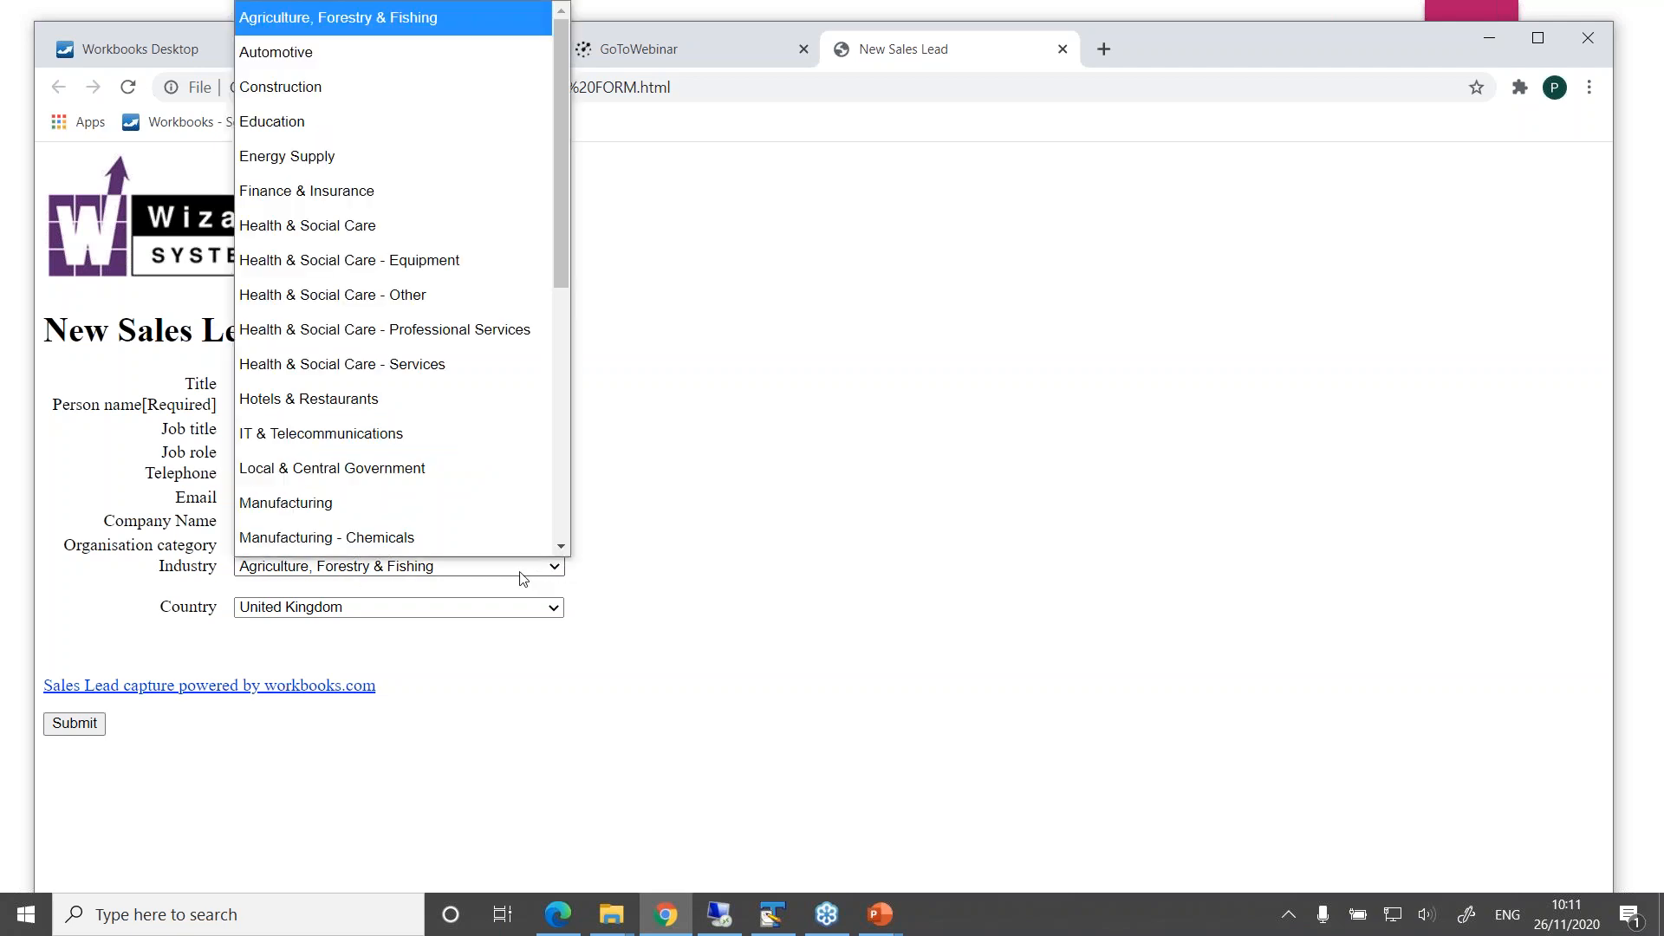
click(369, 435)
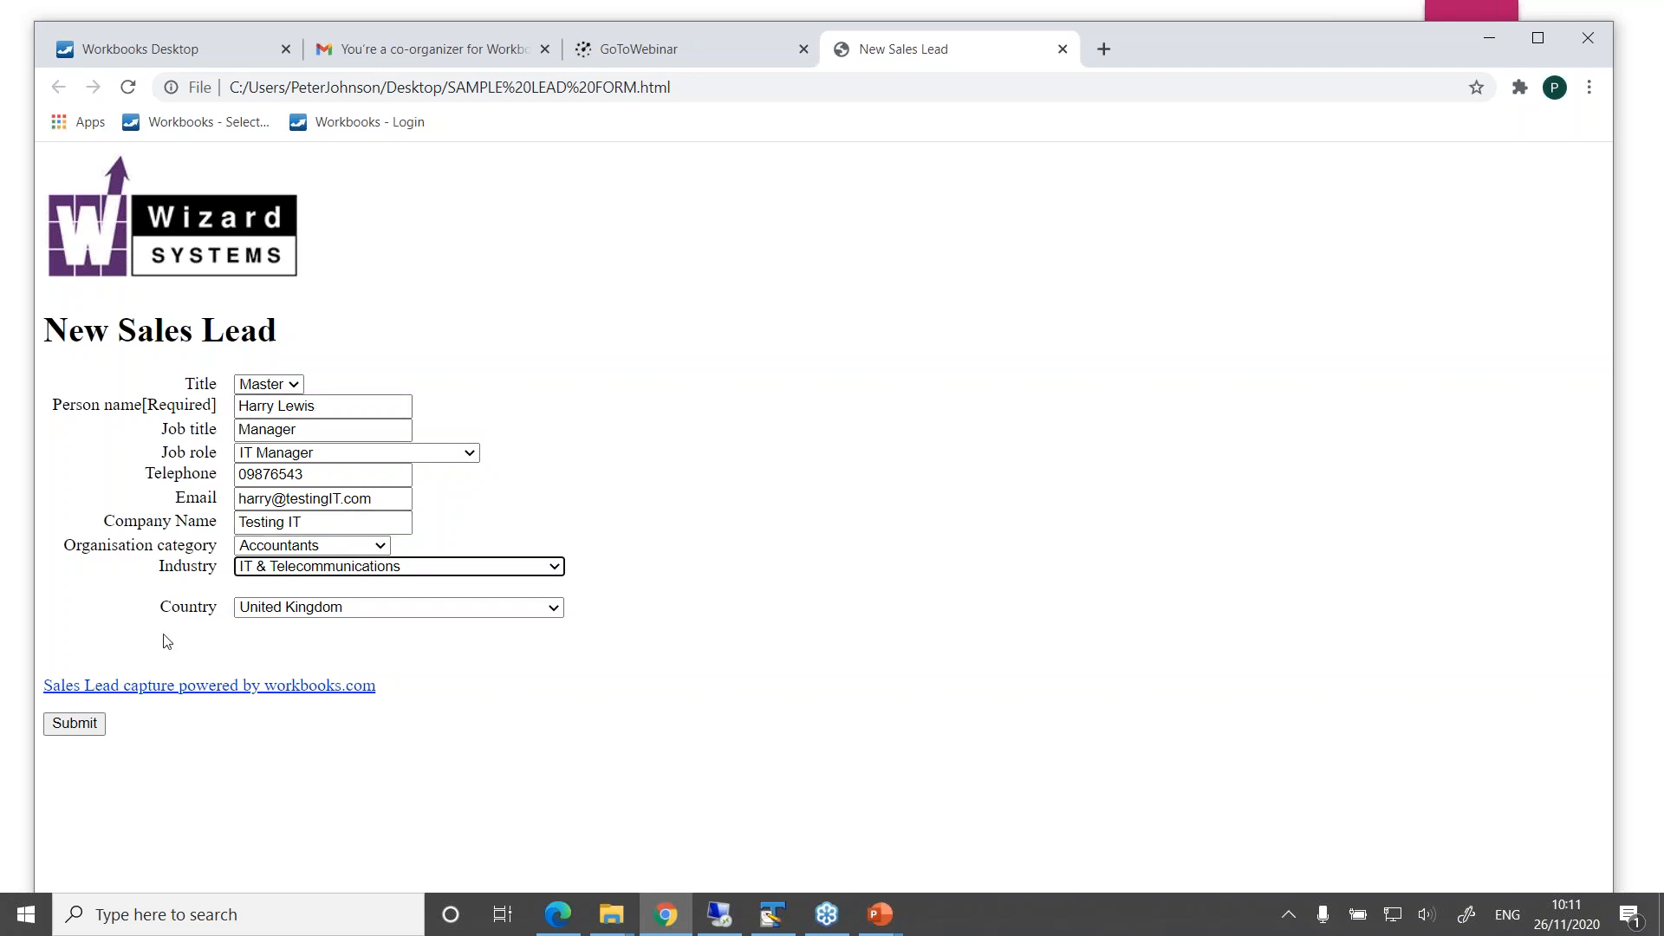
click(74, 726)
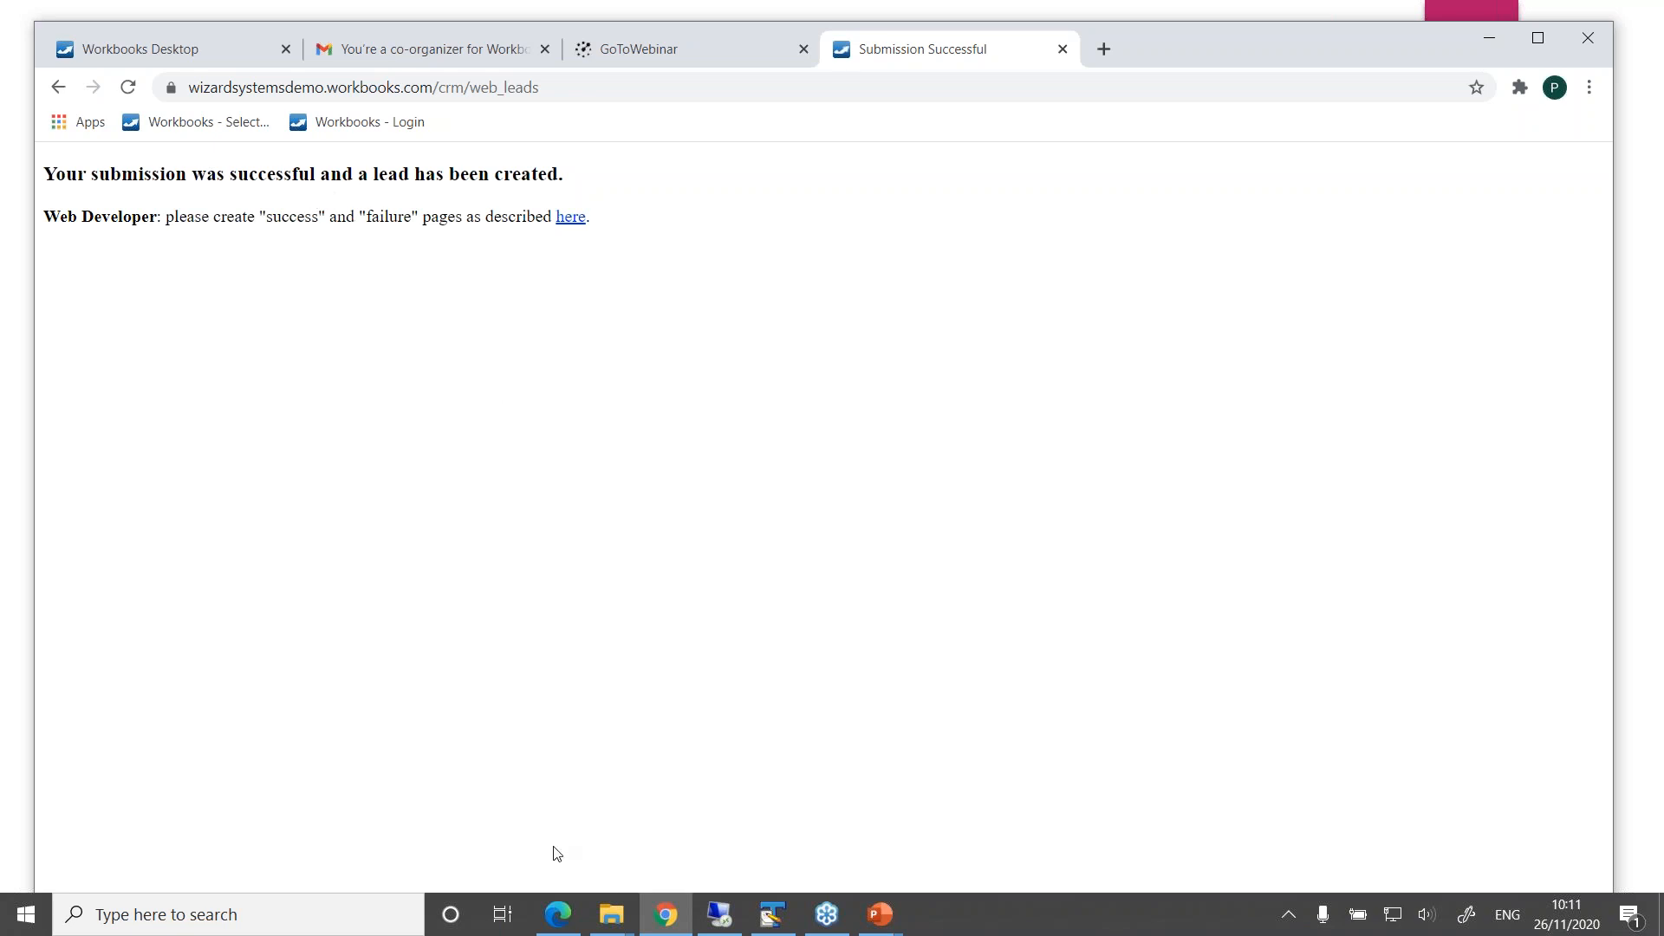
Switch to Workbooks in Edge, close the Web To Lead window, and refresh the Today's Web Leads list
click(563, 915)
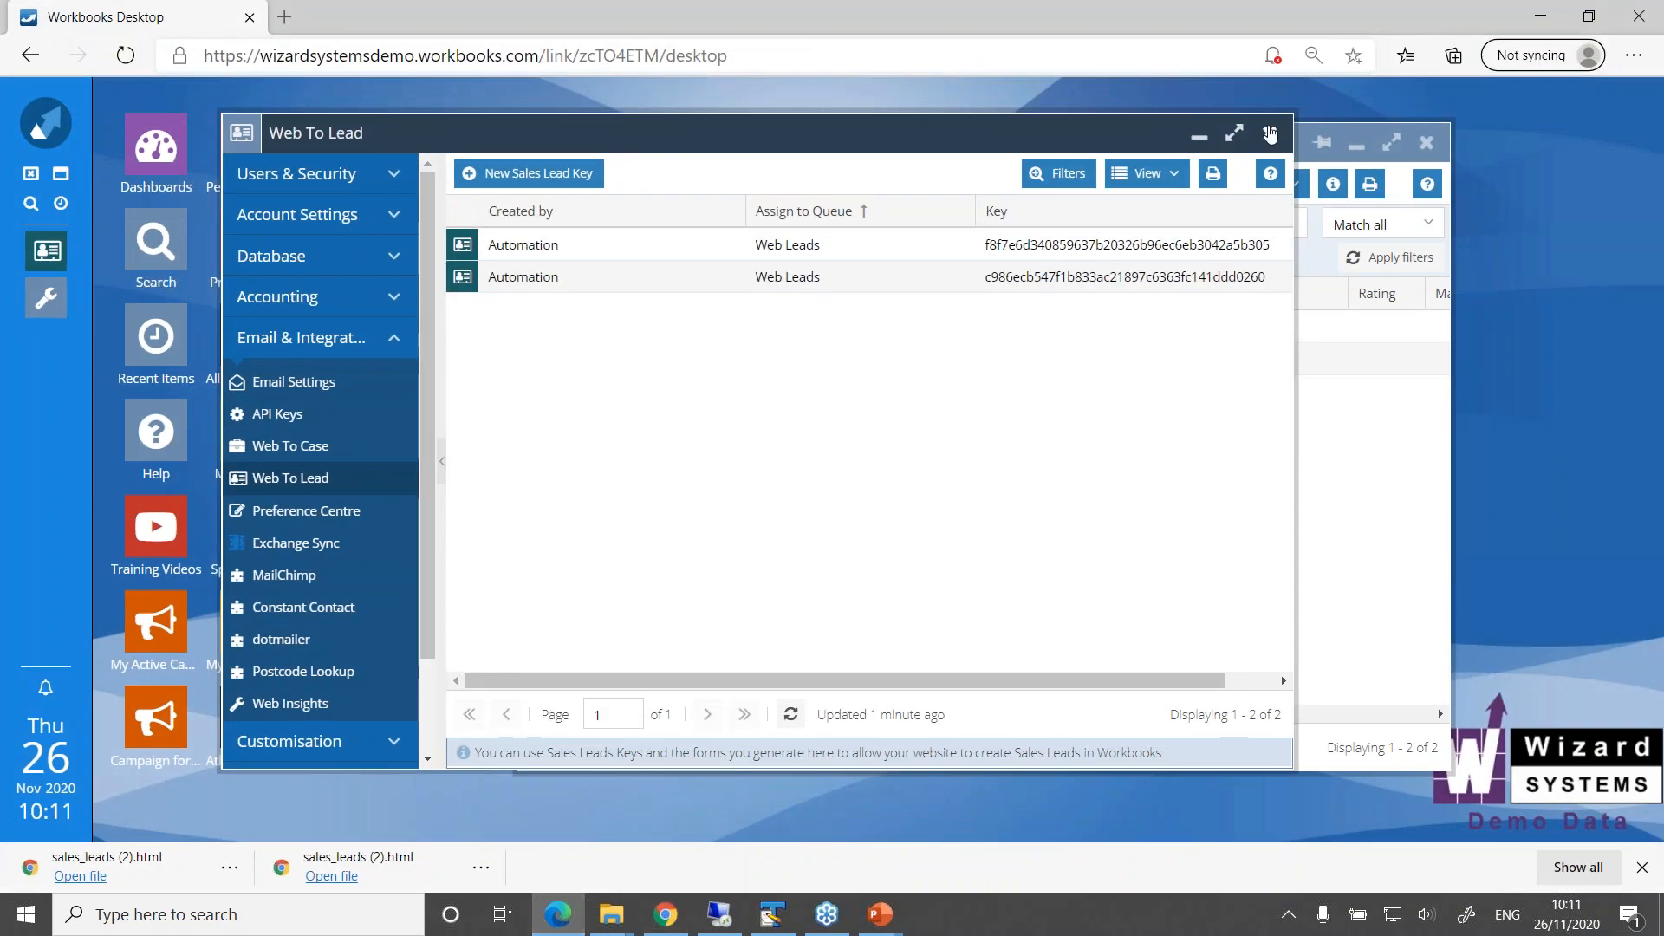
click(1269, 132)
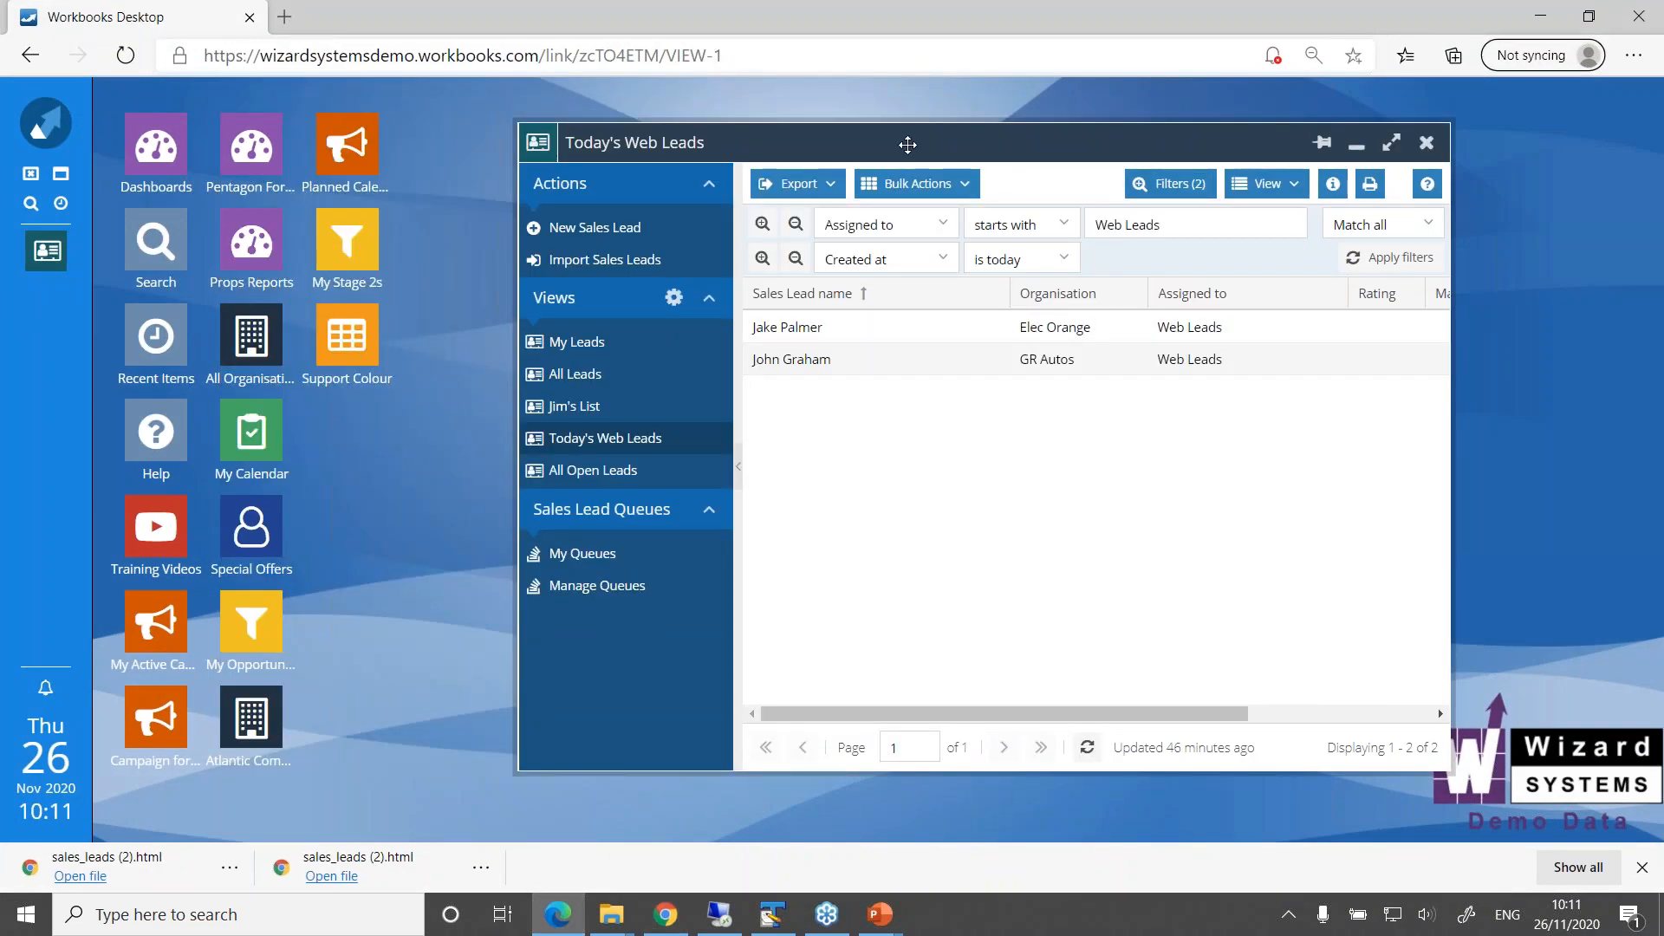
drag(914, 143, 747, 119)
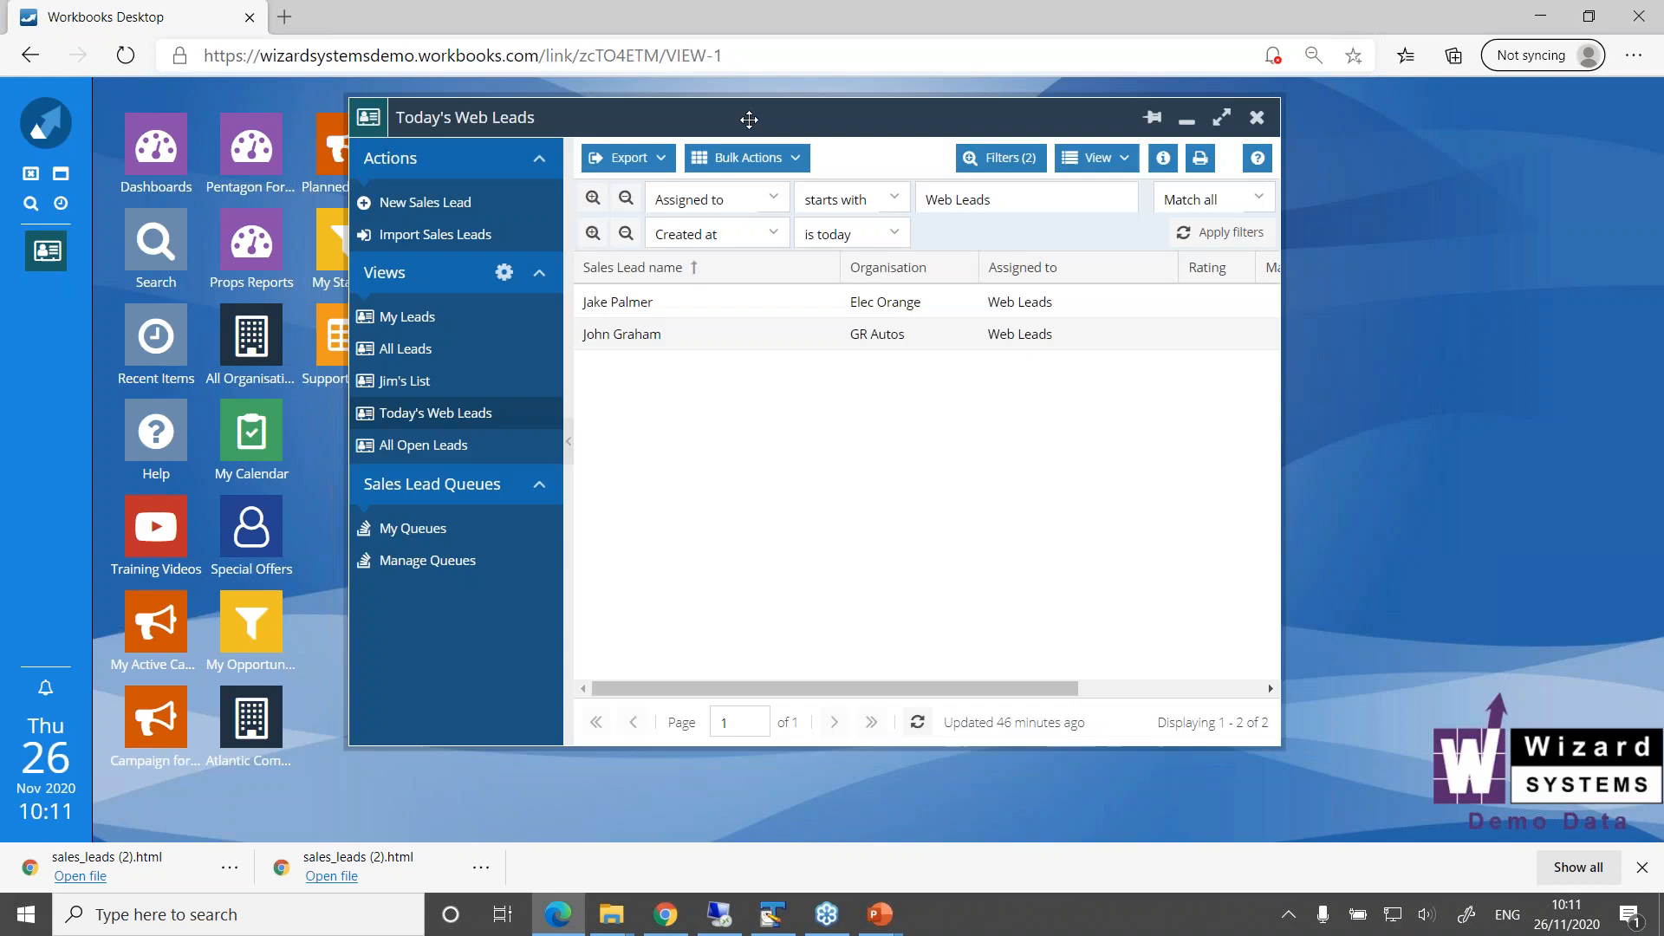
click(917, 722)
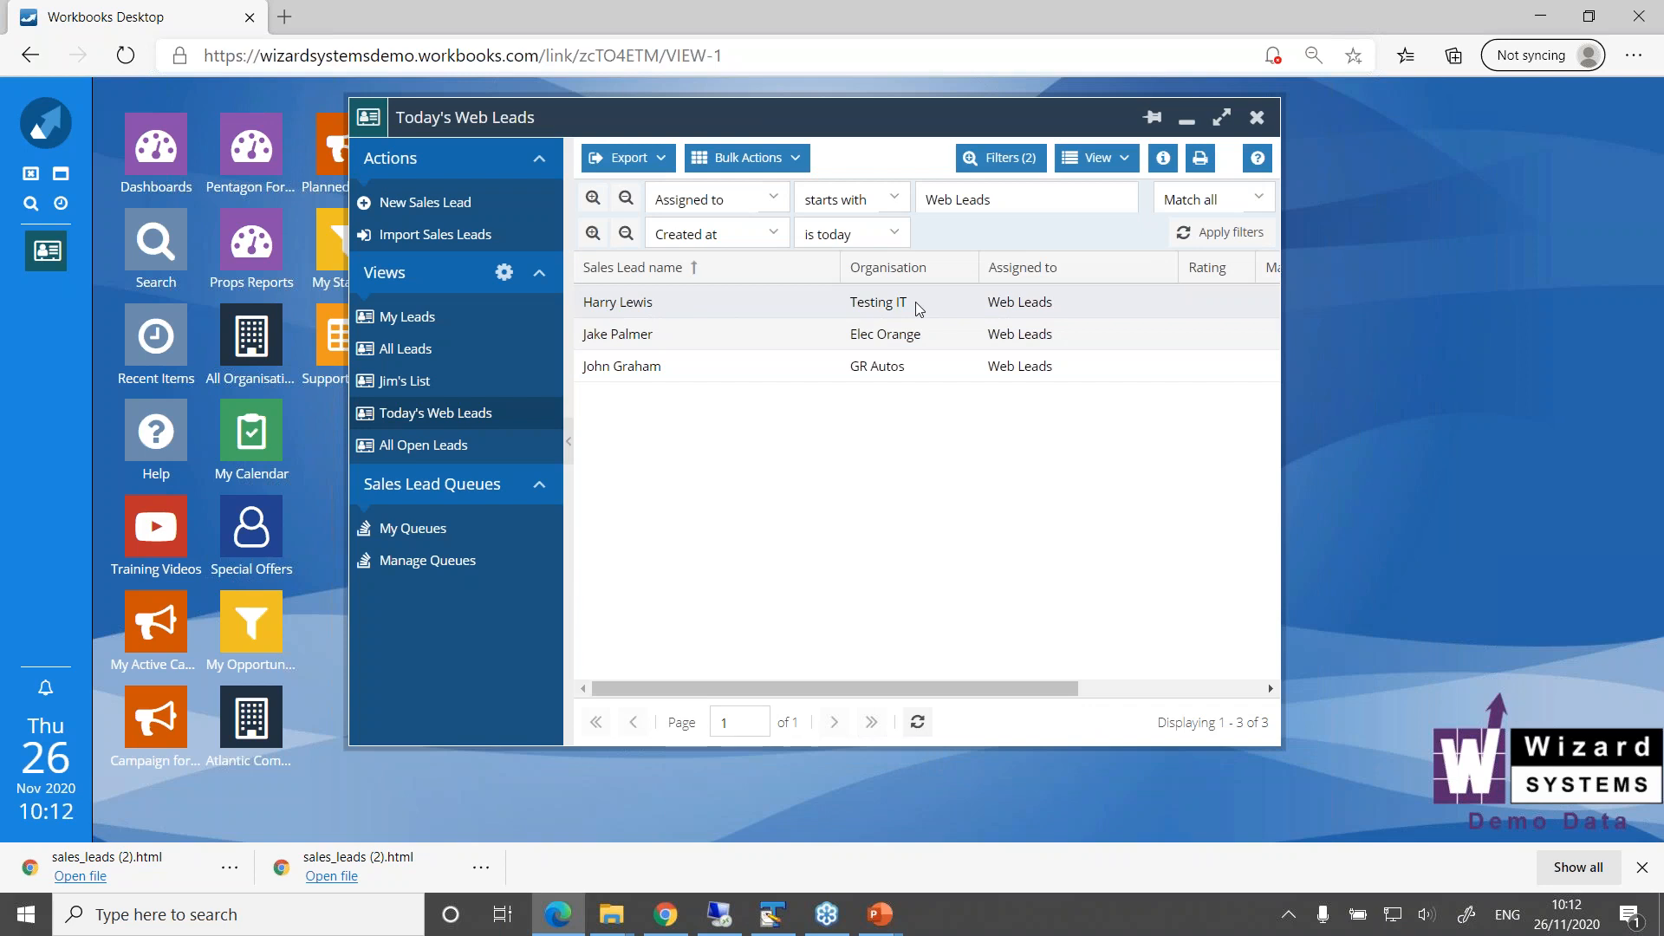
Open the newly submitted Testing IT sales lead and examine the details captured from the web form
double_click(643, 310)
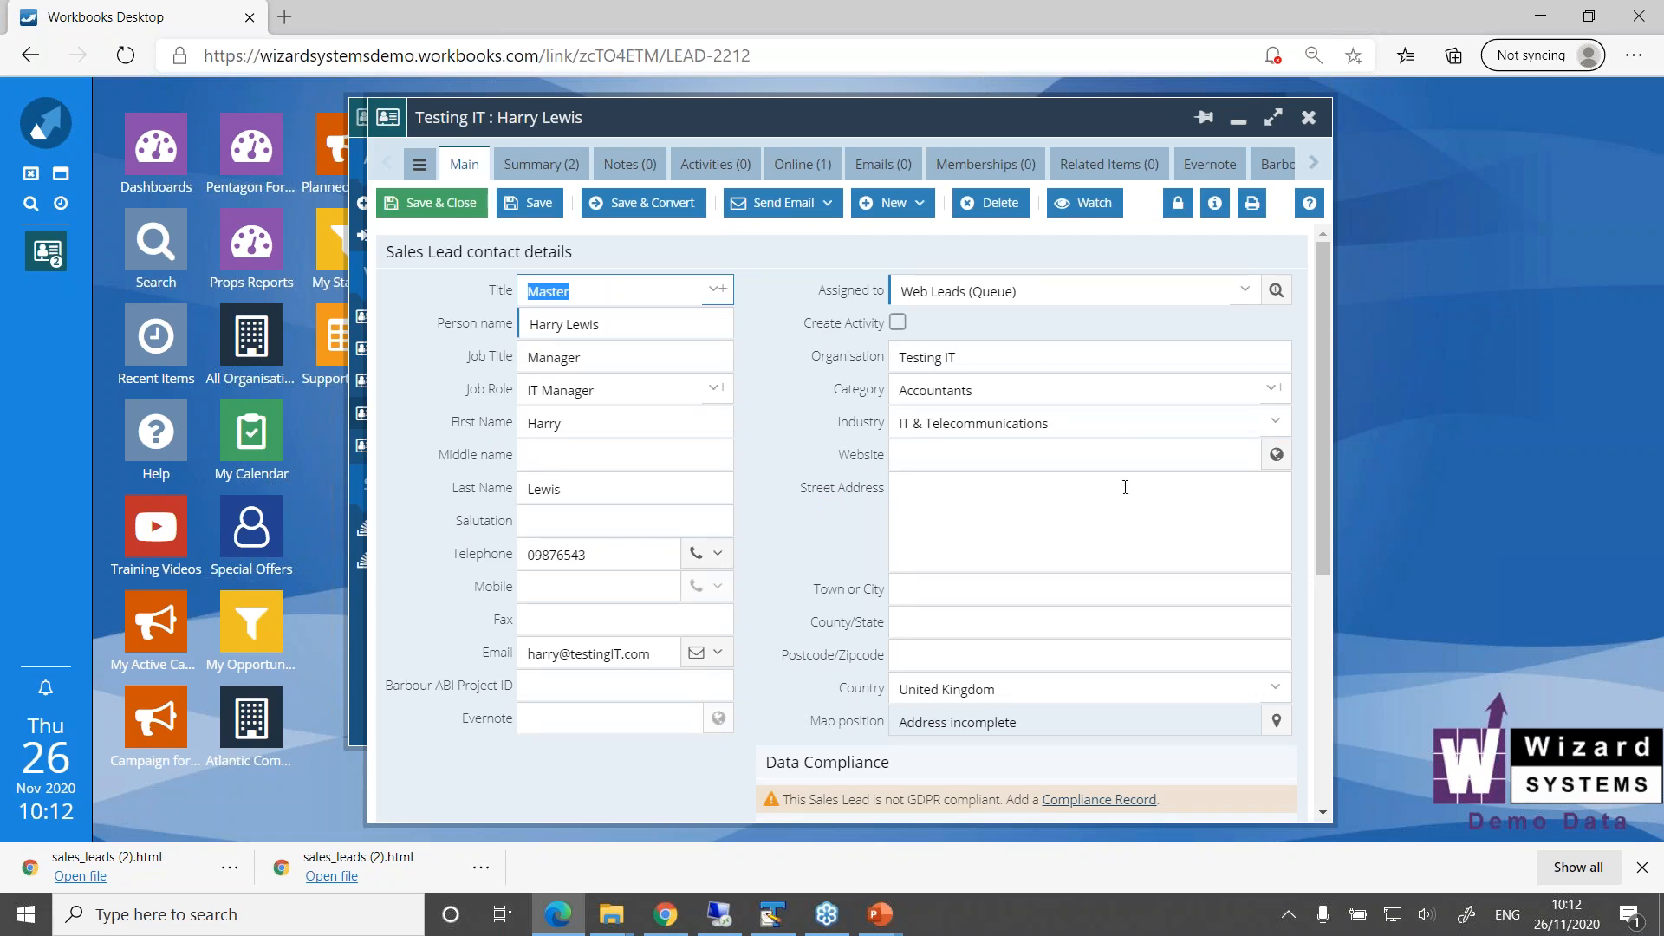
drag(1323, 444, 1389, 350)
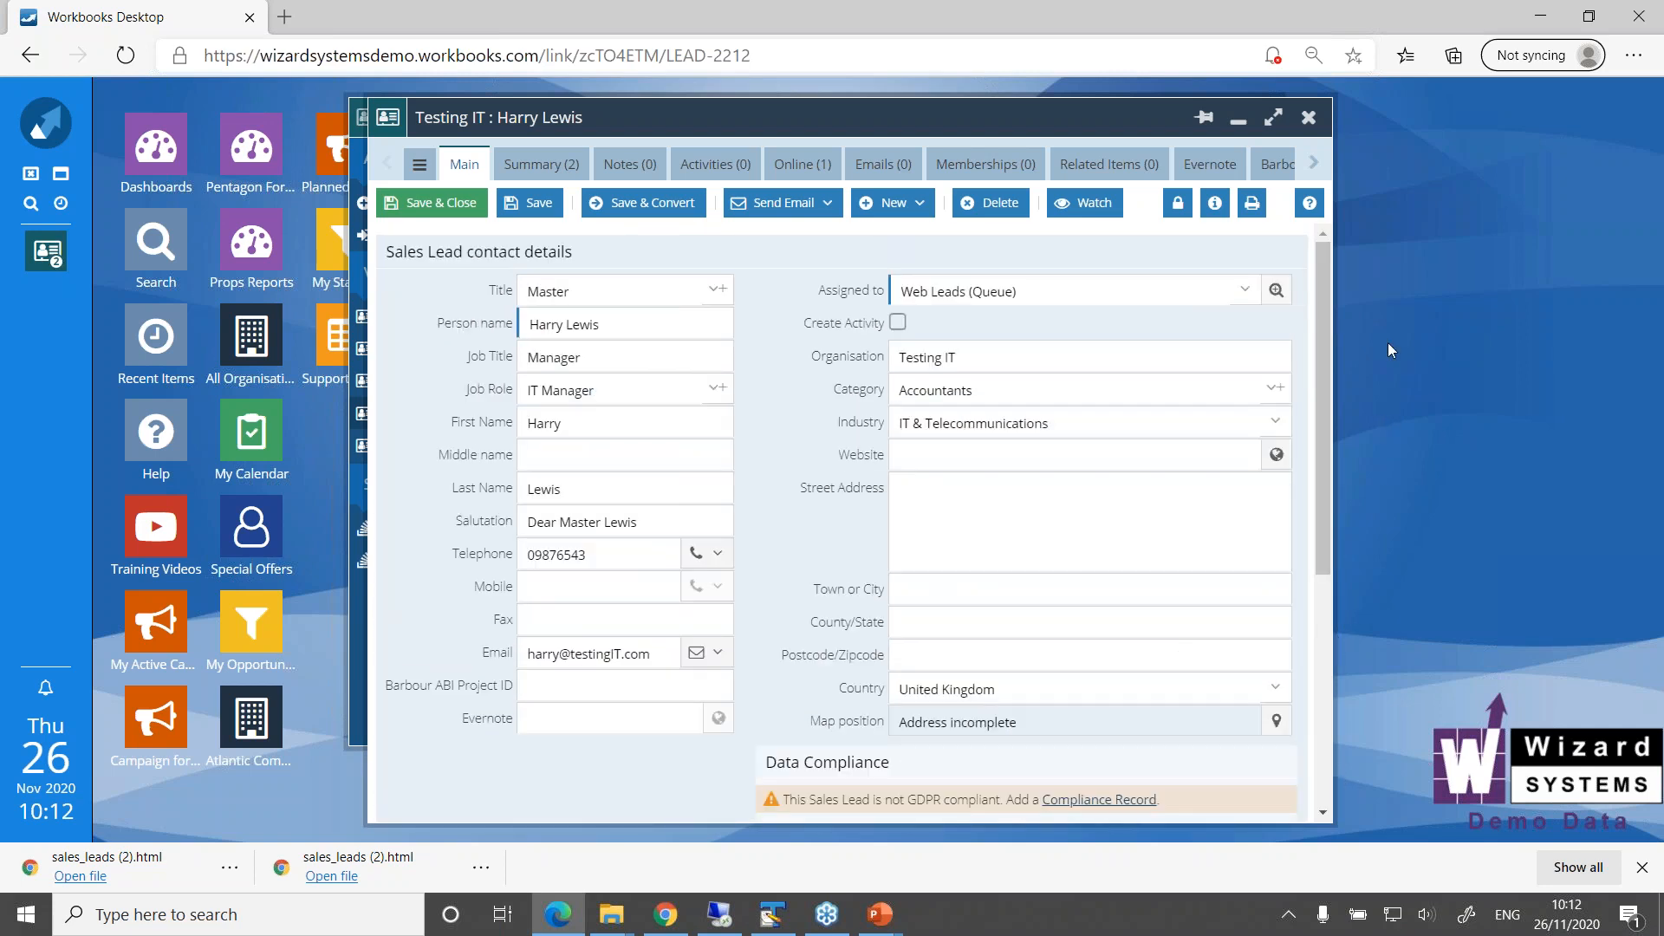
drag(994, 119, 1246, 114)
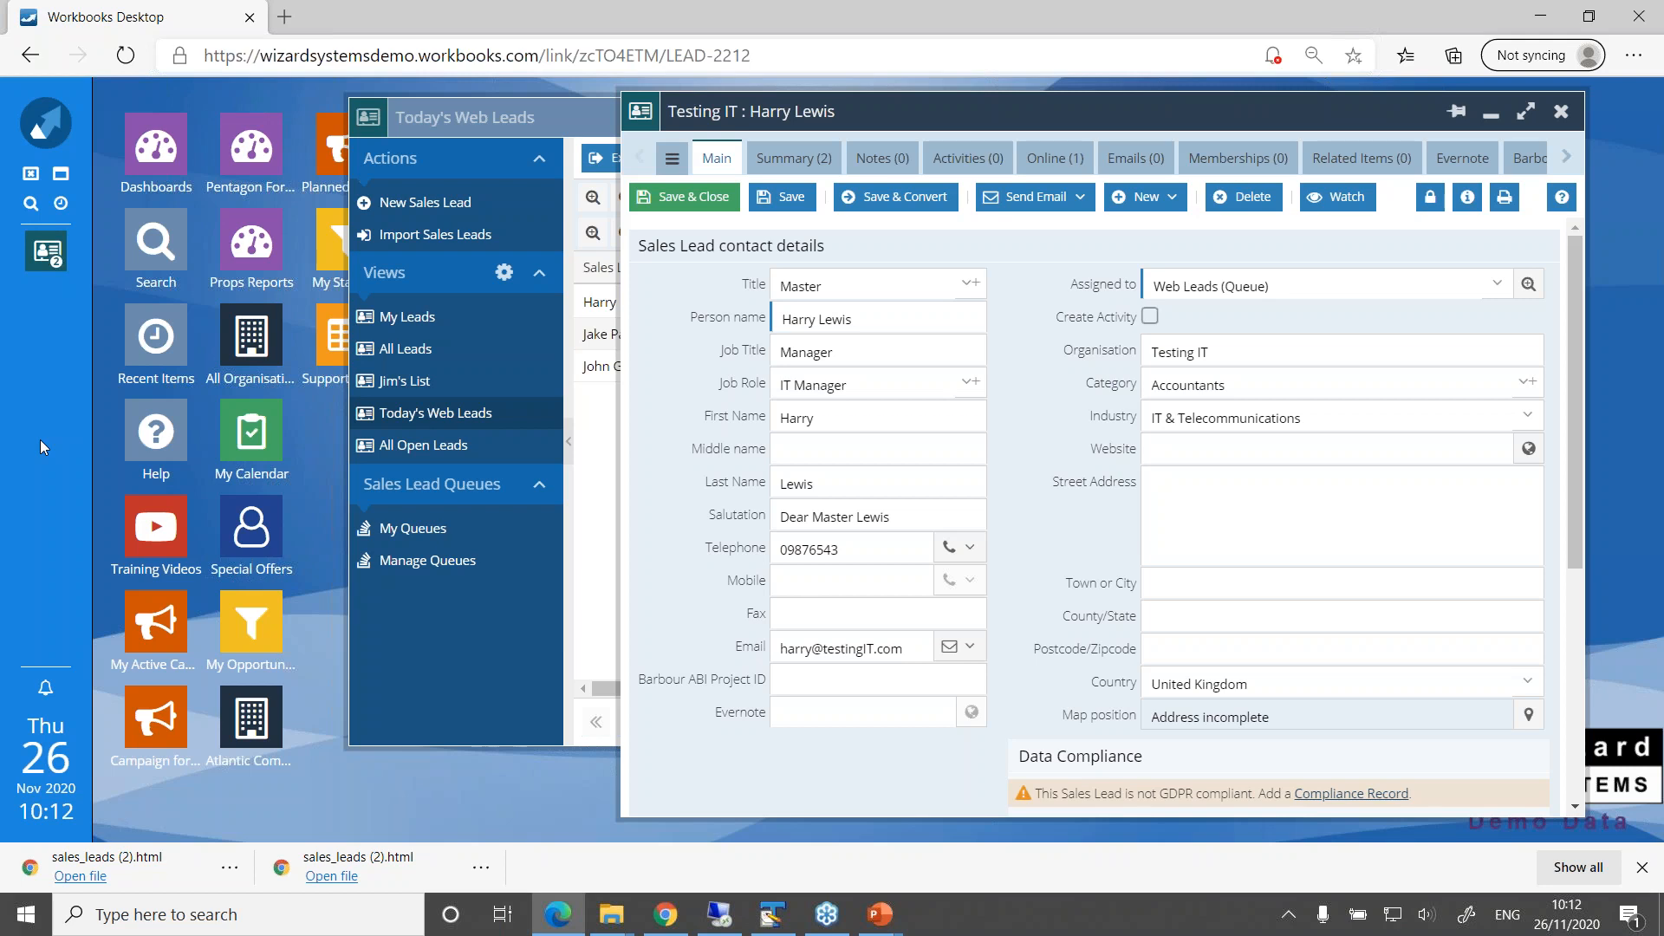
drag(907, 115, 834, 120)
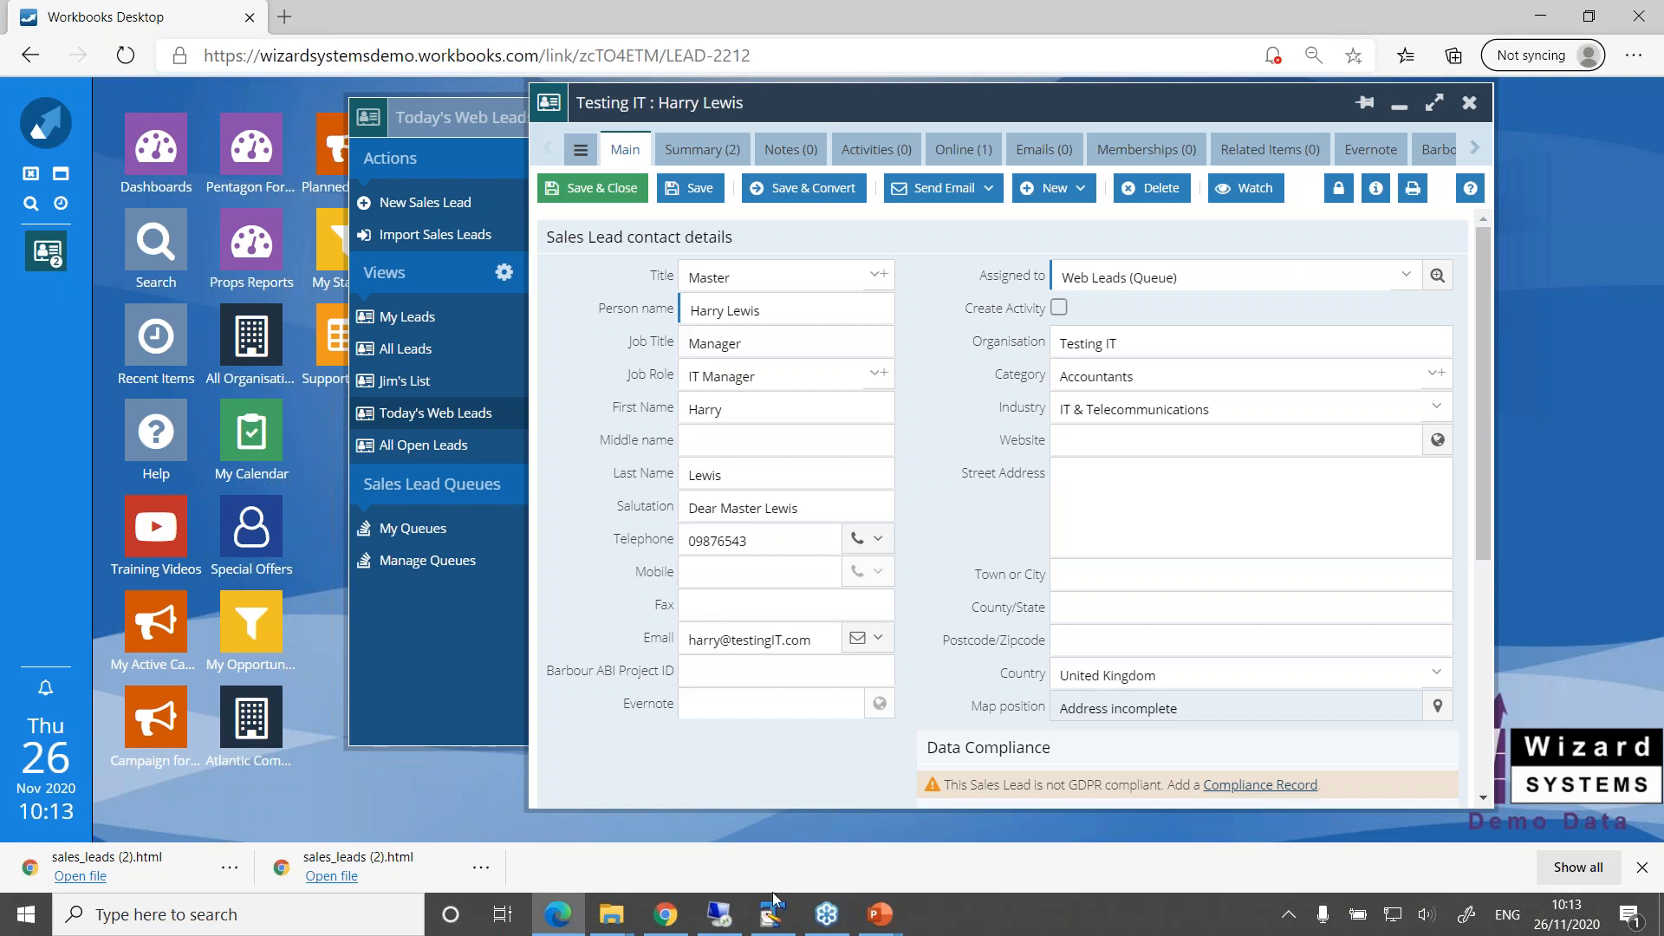
mouse_move(881, 931)
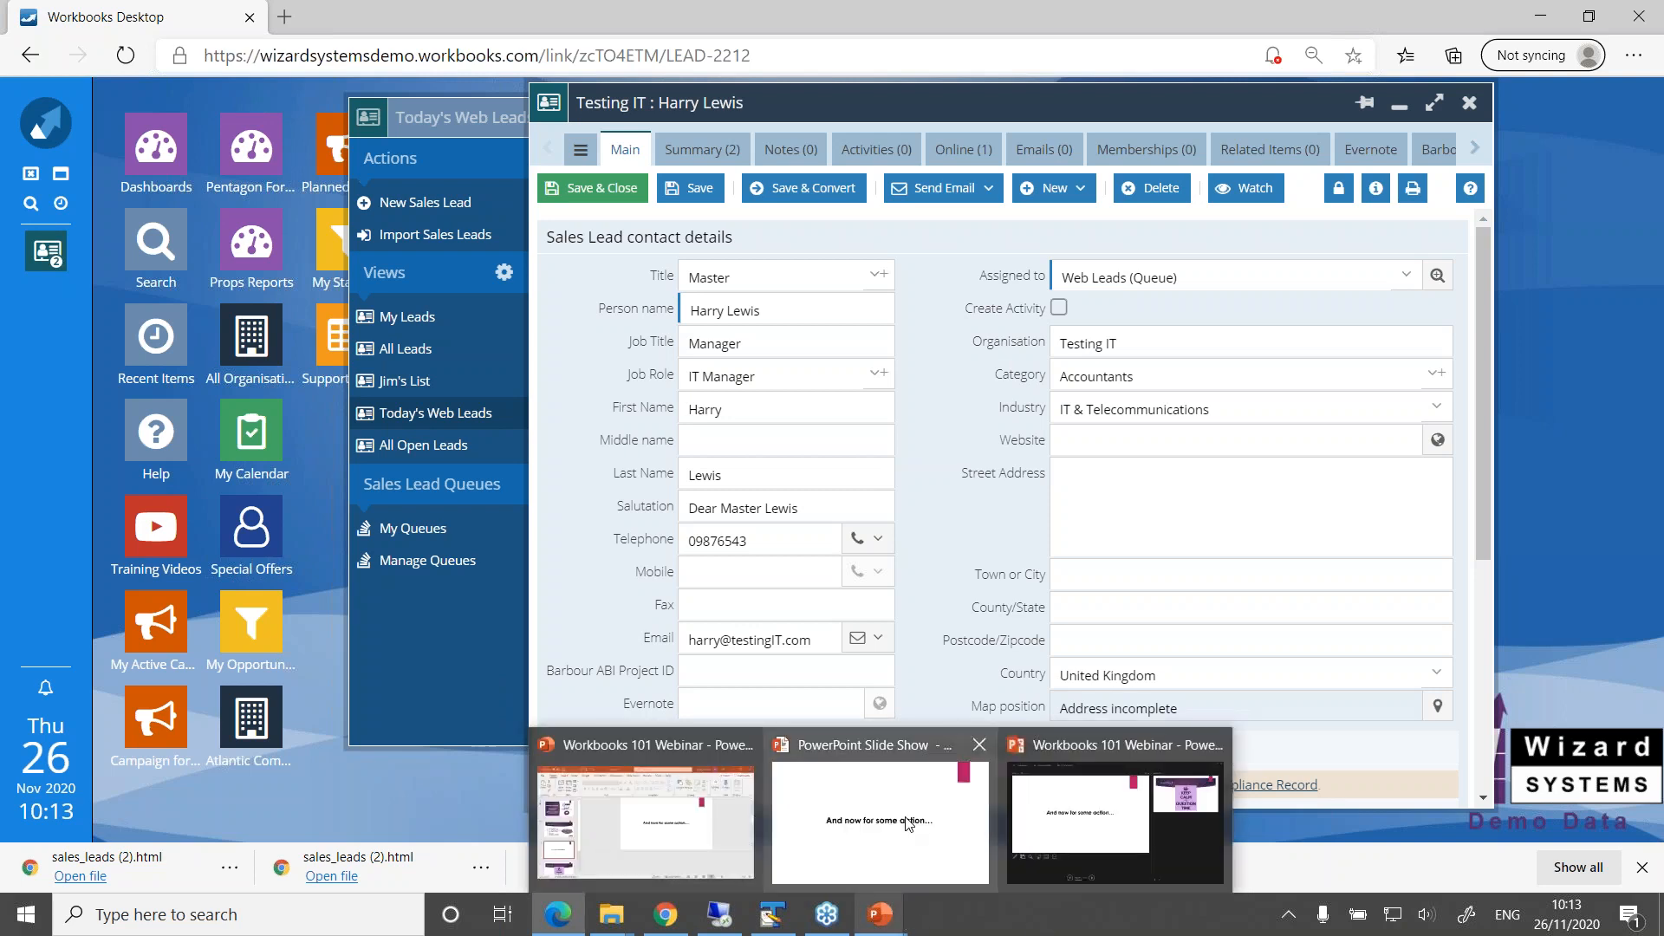
click(907, 823)
click(907, 824)
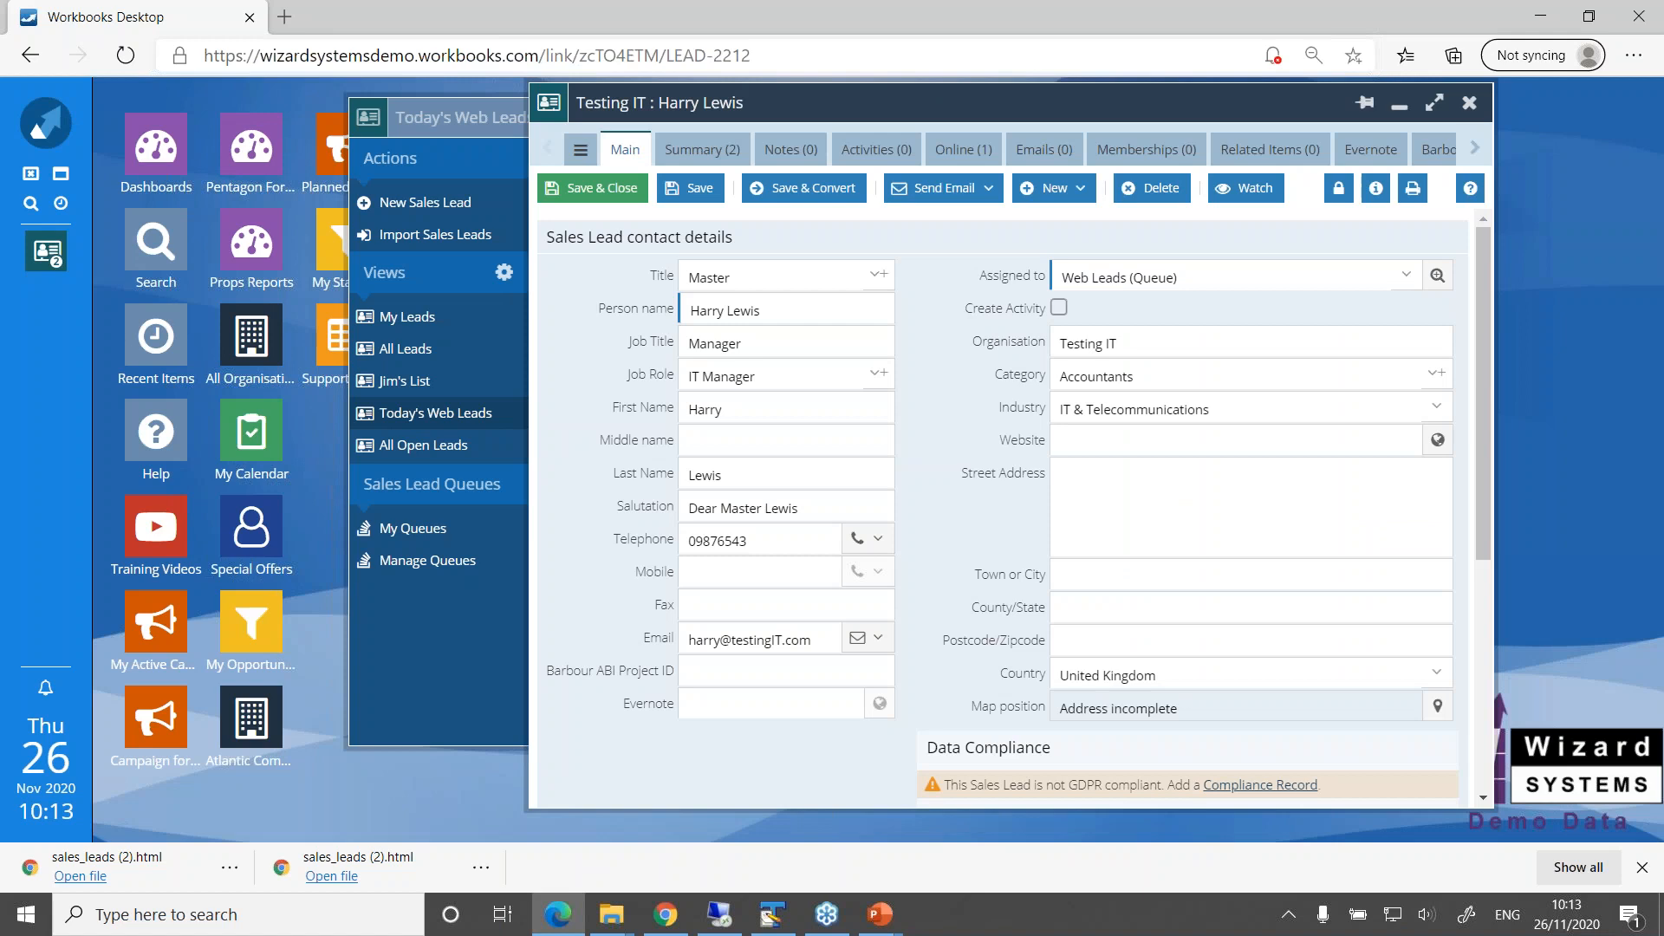
Show the downloaded sales_leads (2) file in its Downloads folder, and minimise the folder window
click(493, 873)
click(555, 685)
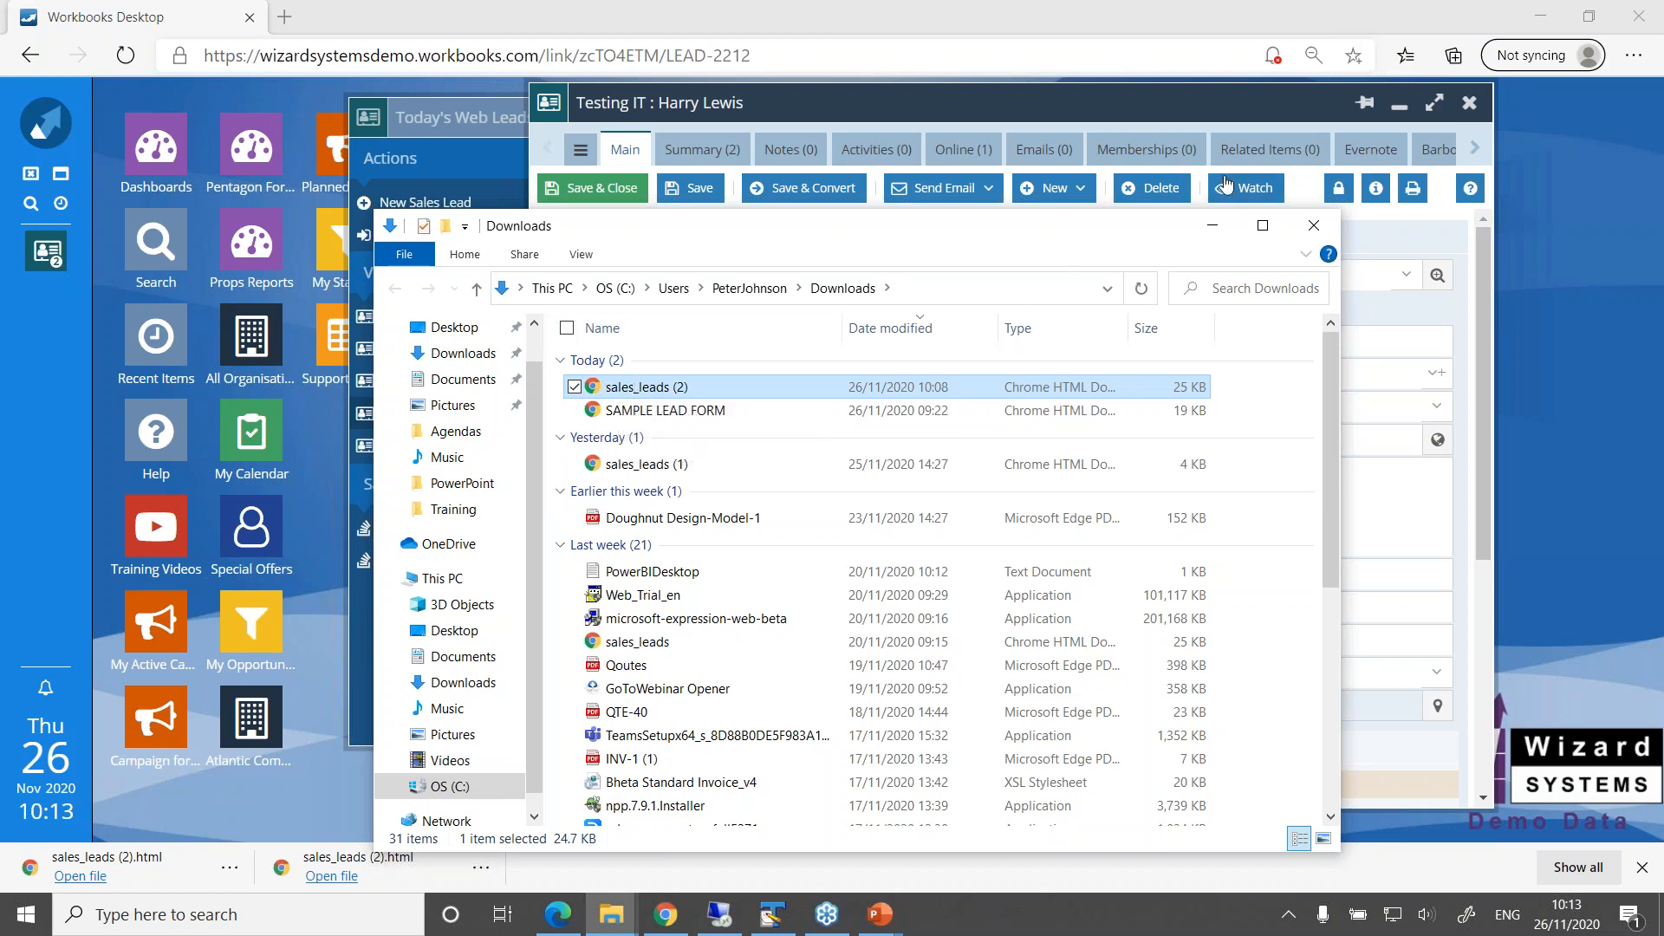
click(1216, 231)
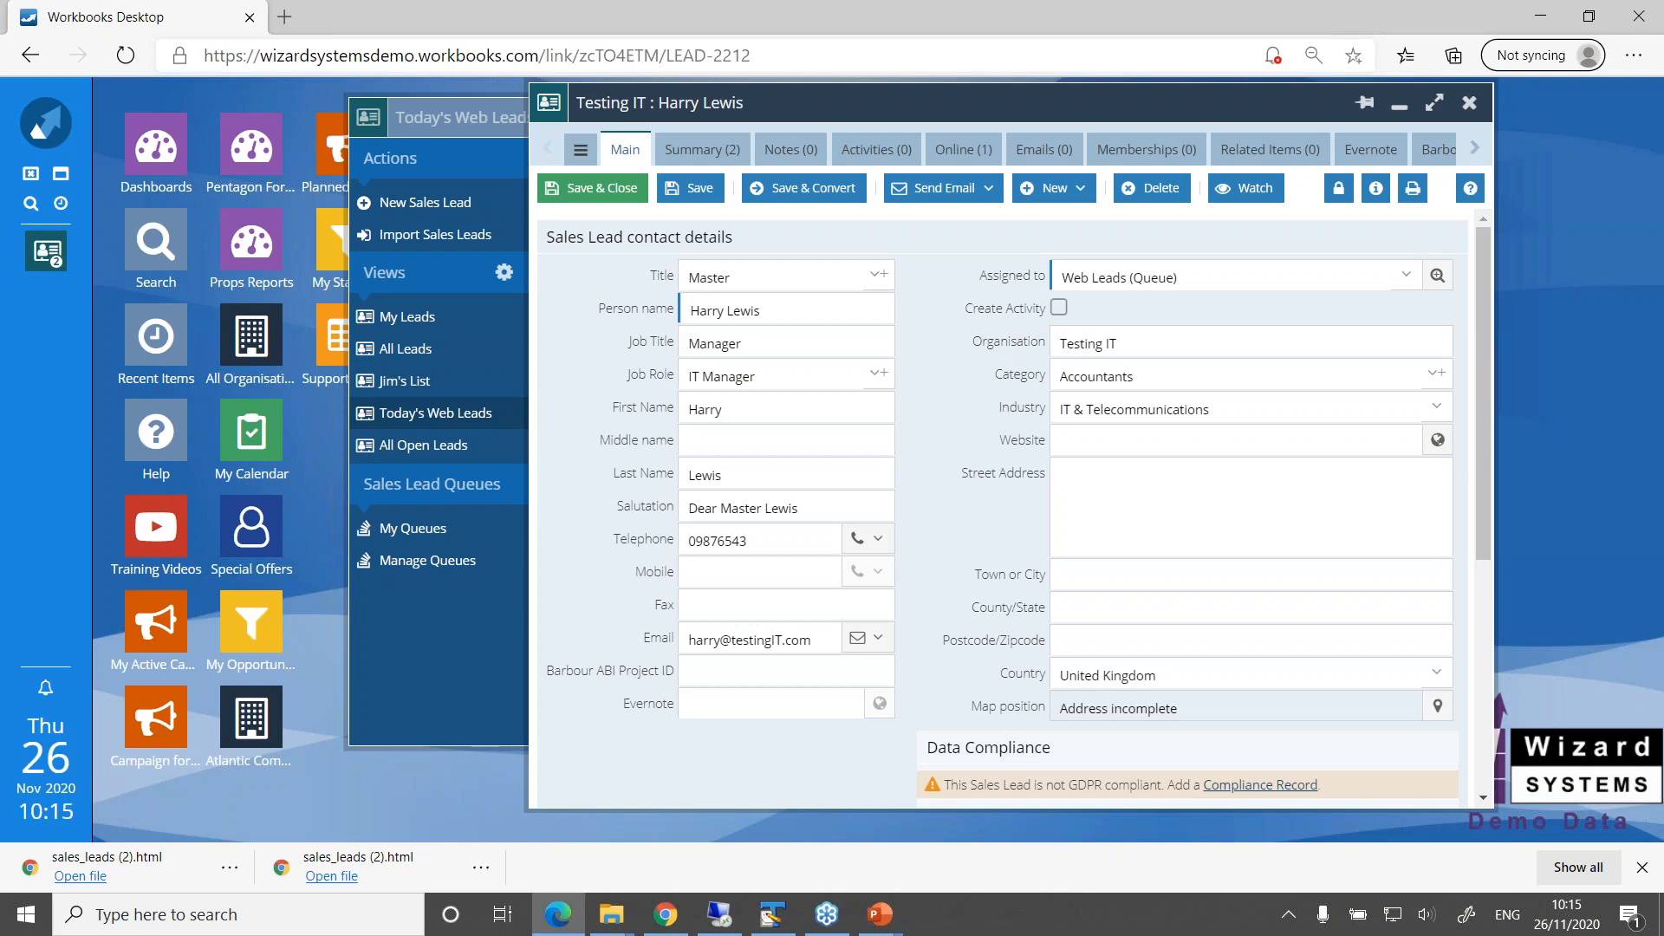
Examine the Testing IT lead's queue assignment, the available assignees, and the Status options in its Profile section
drag(1090, 98, 972, 93)
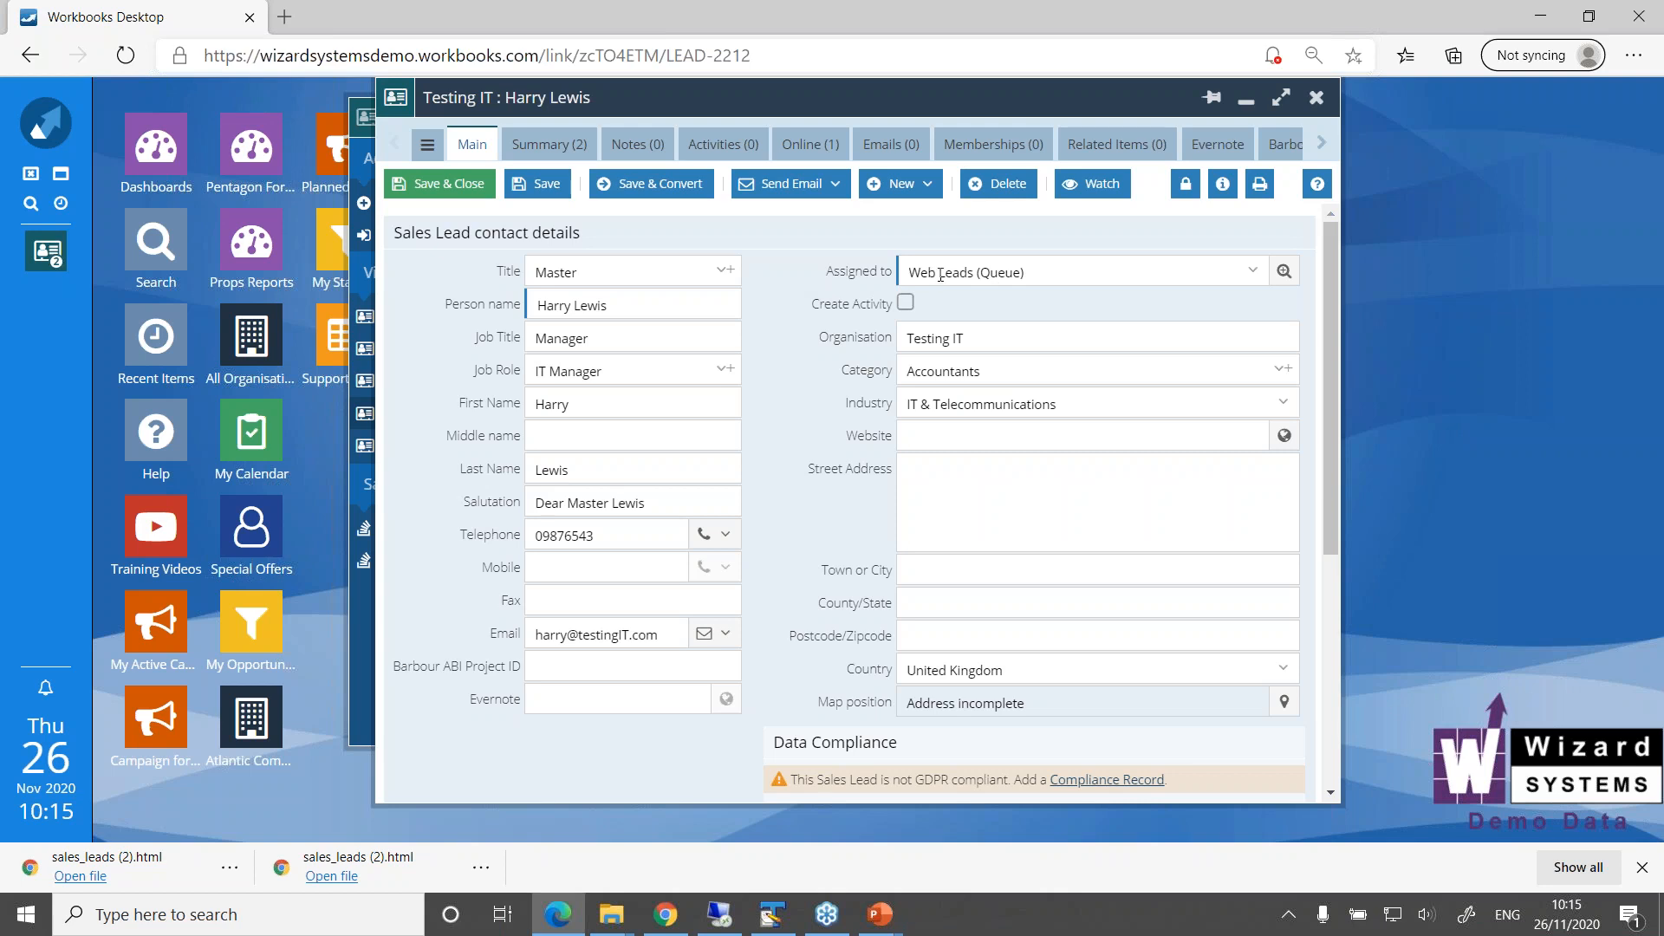
click(1045, 269)
drag(1045, 268, 888, 260)
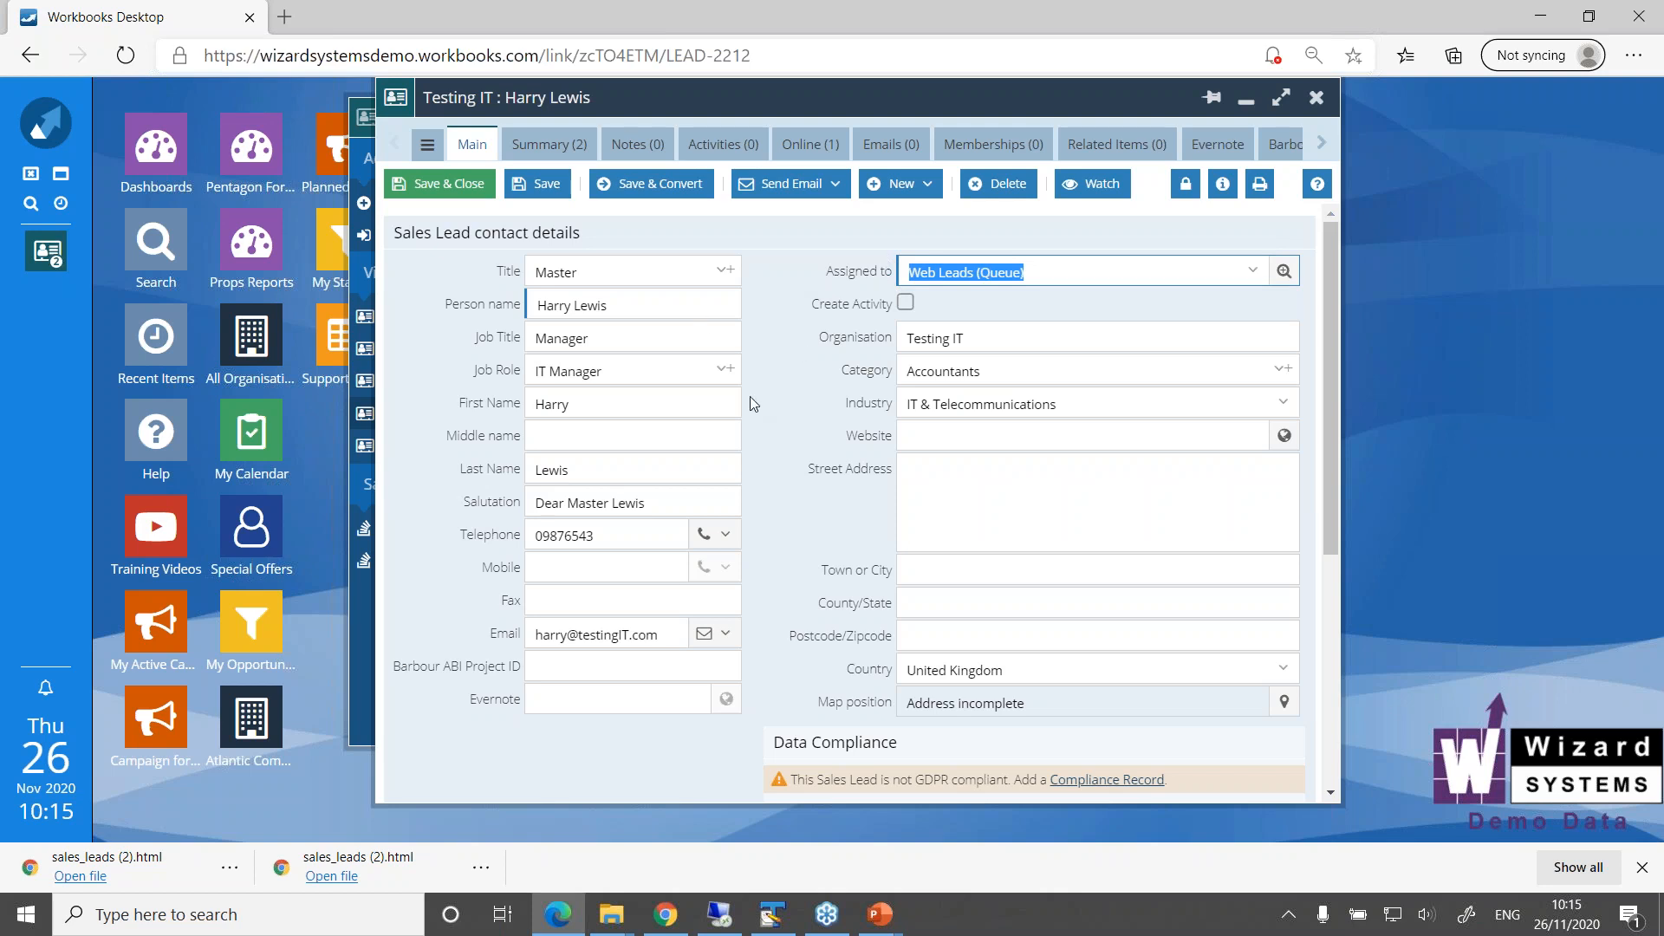
drag(805, 98, 748, 101)
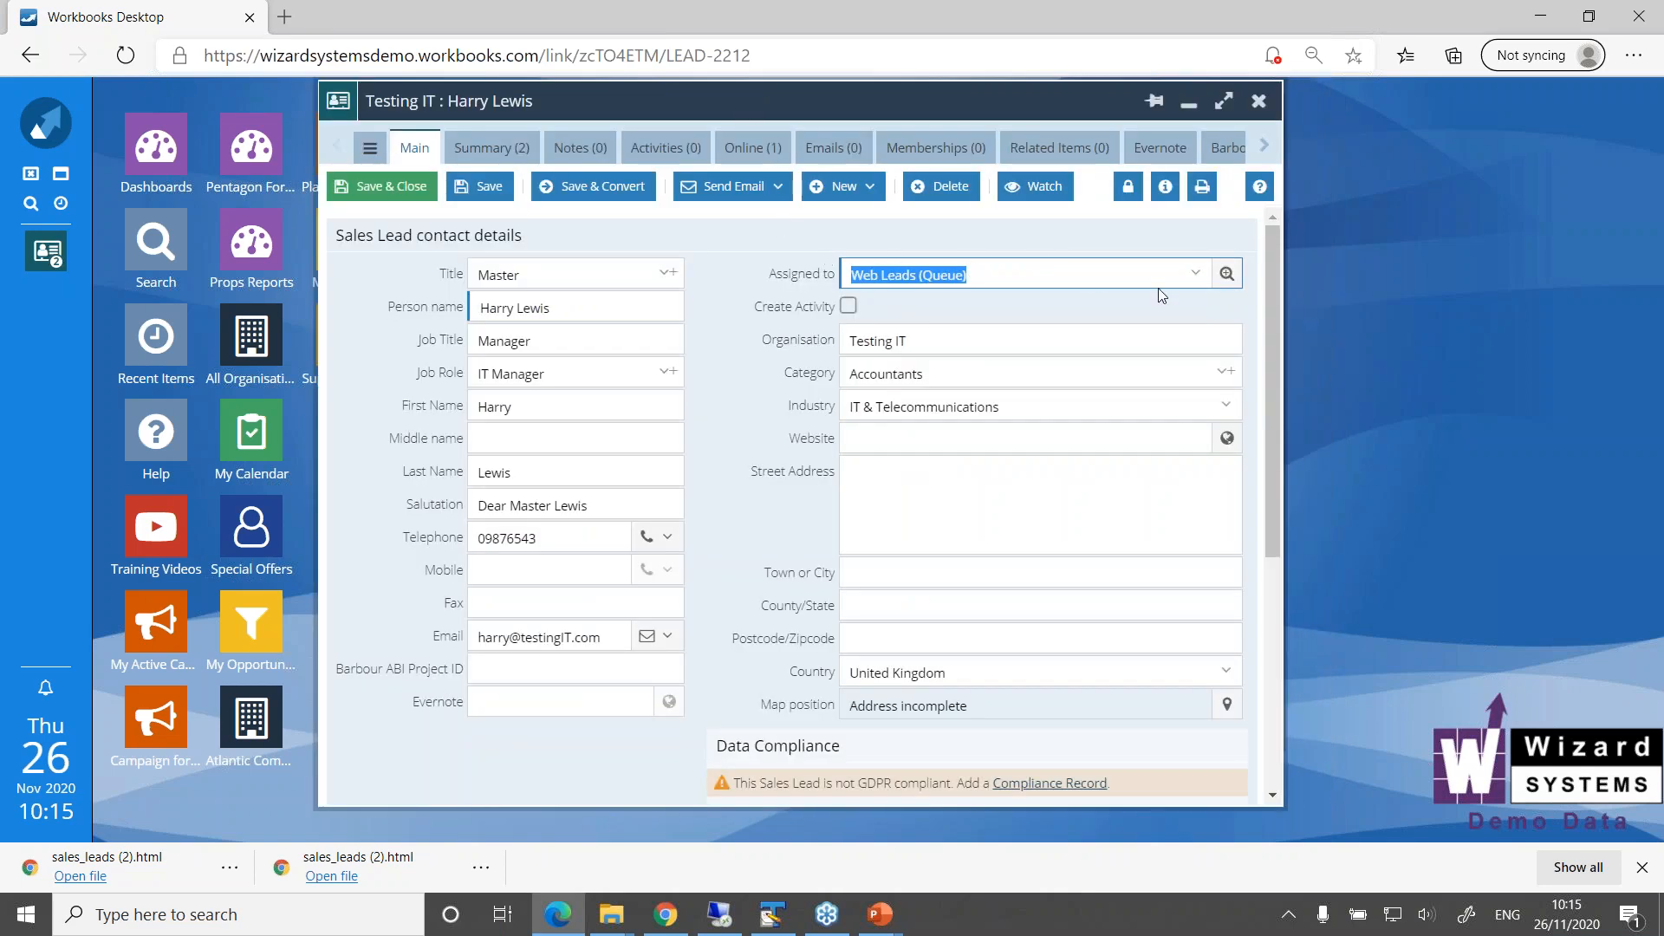
click(1195, 275)
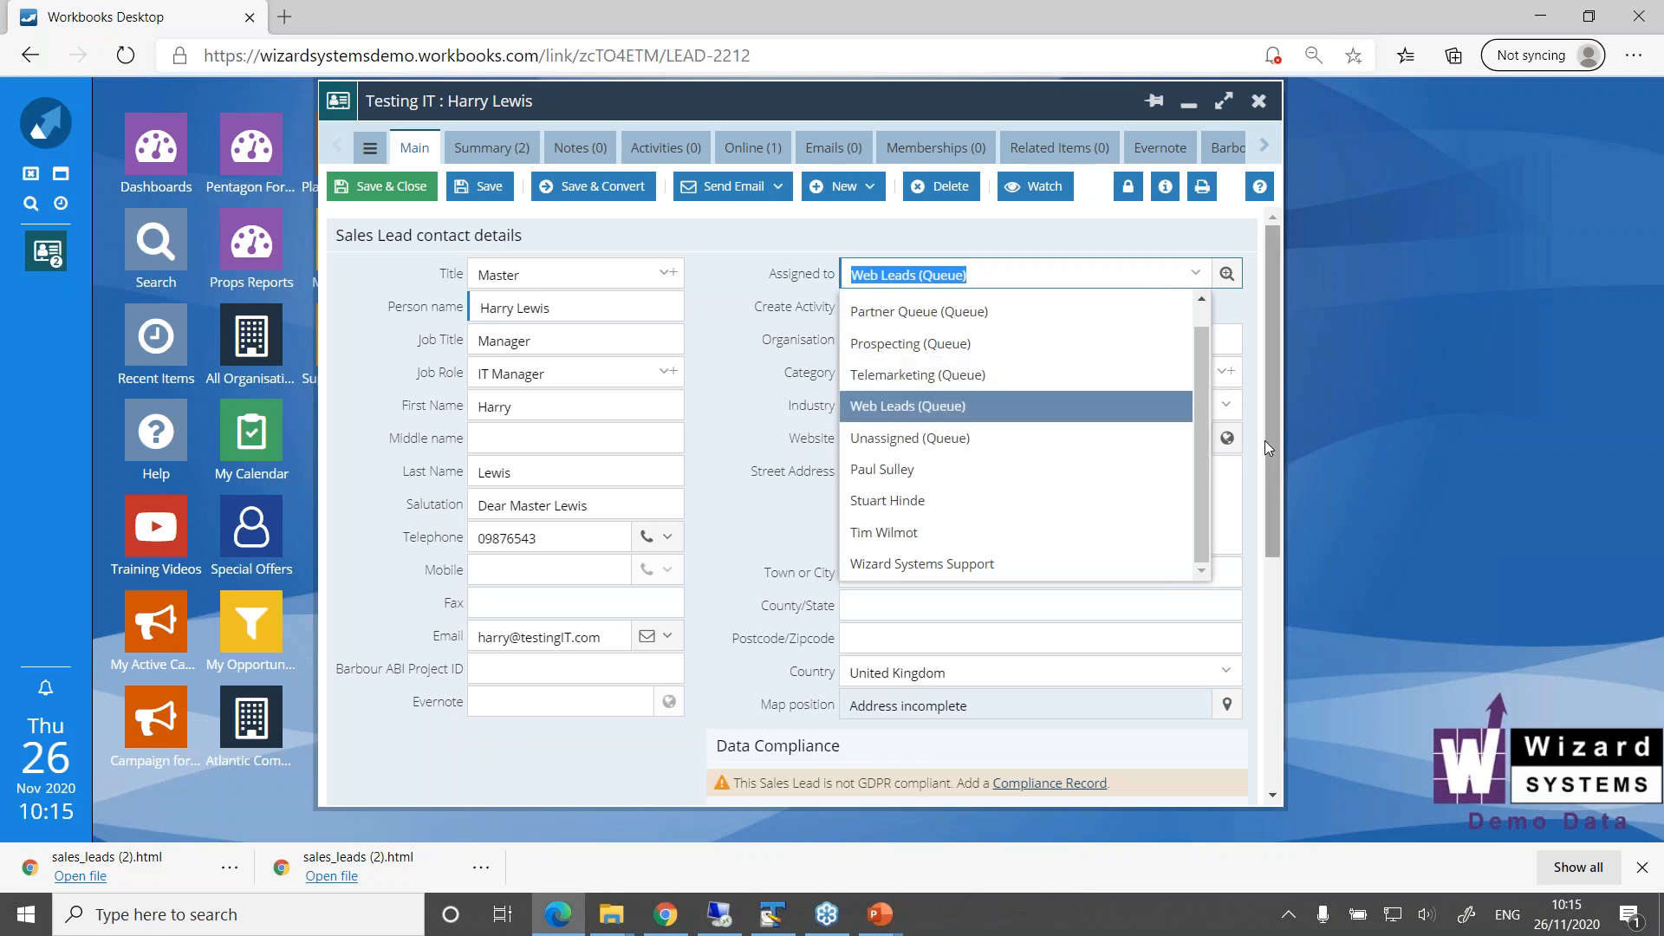
drag(1273, 444, 1277, 655)
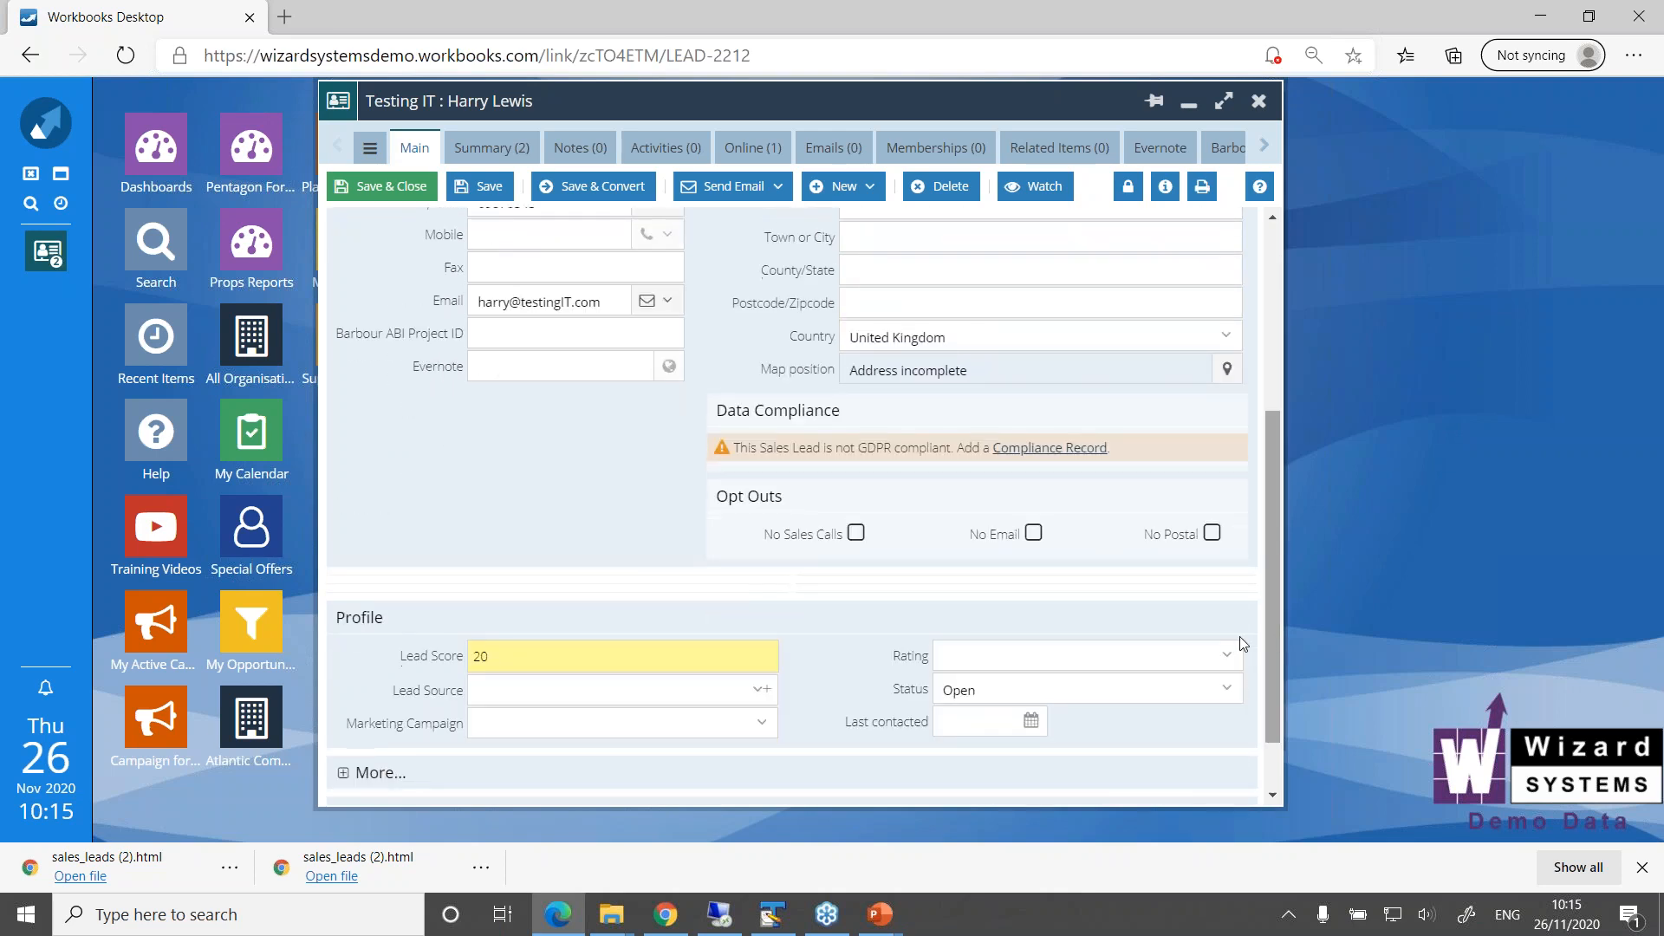
click(1228, 693)
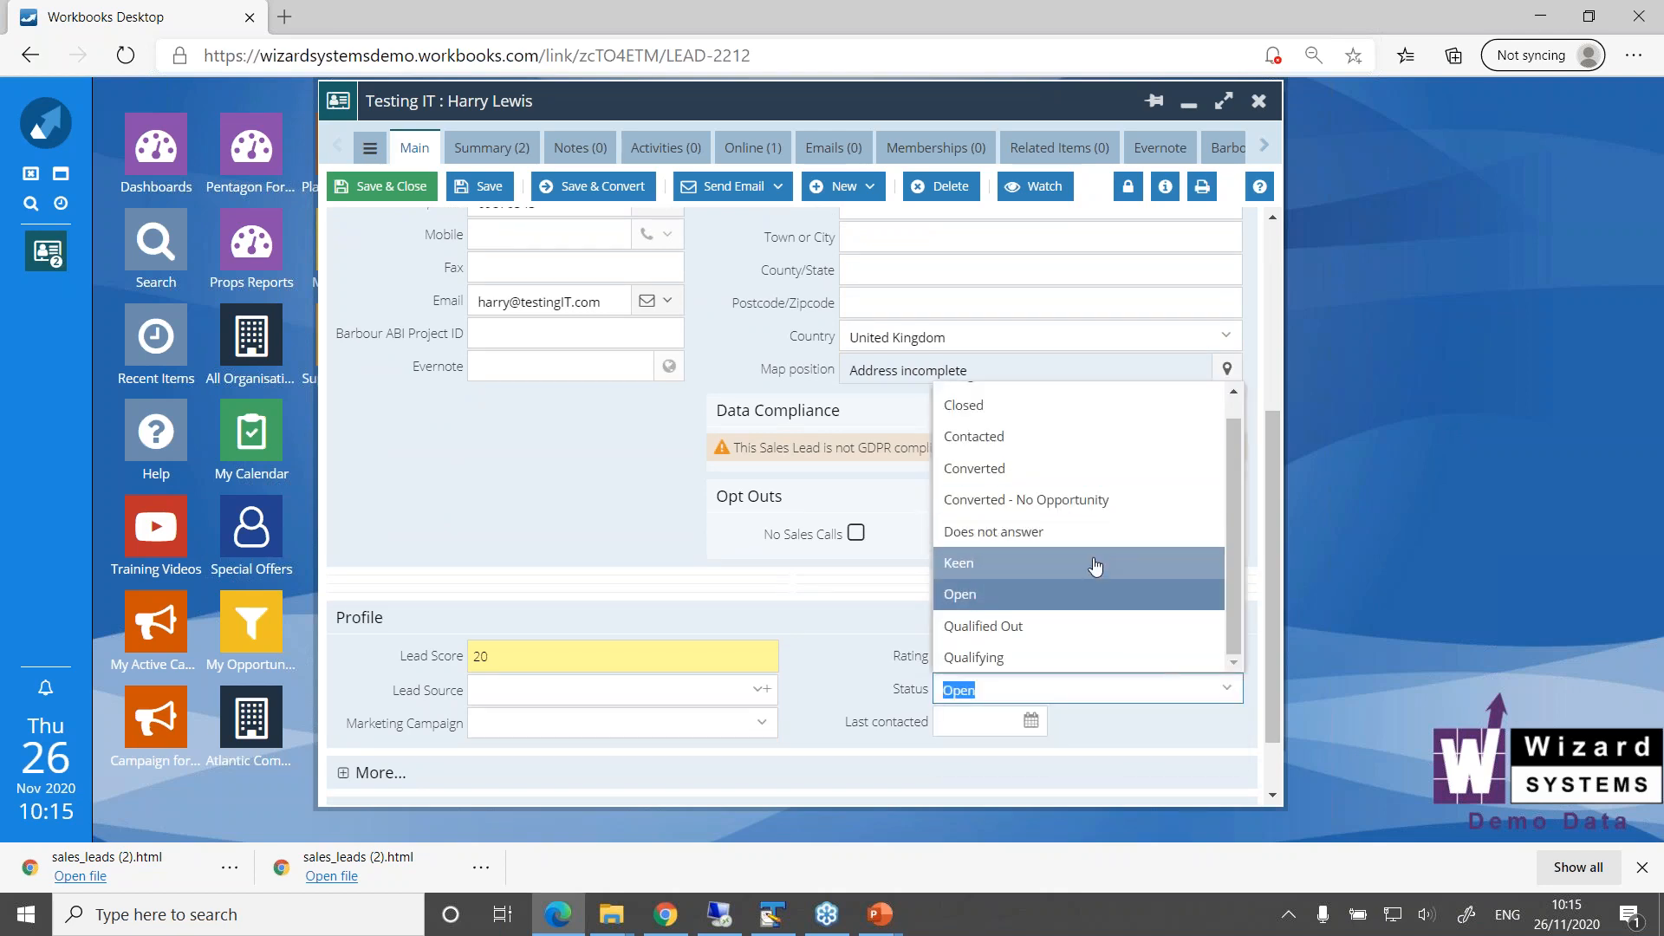
click(611, 538)
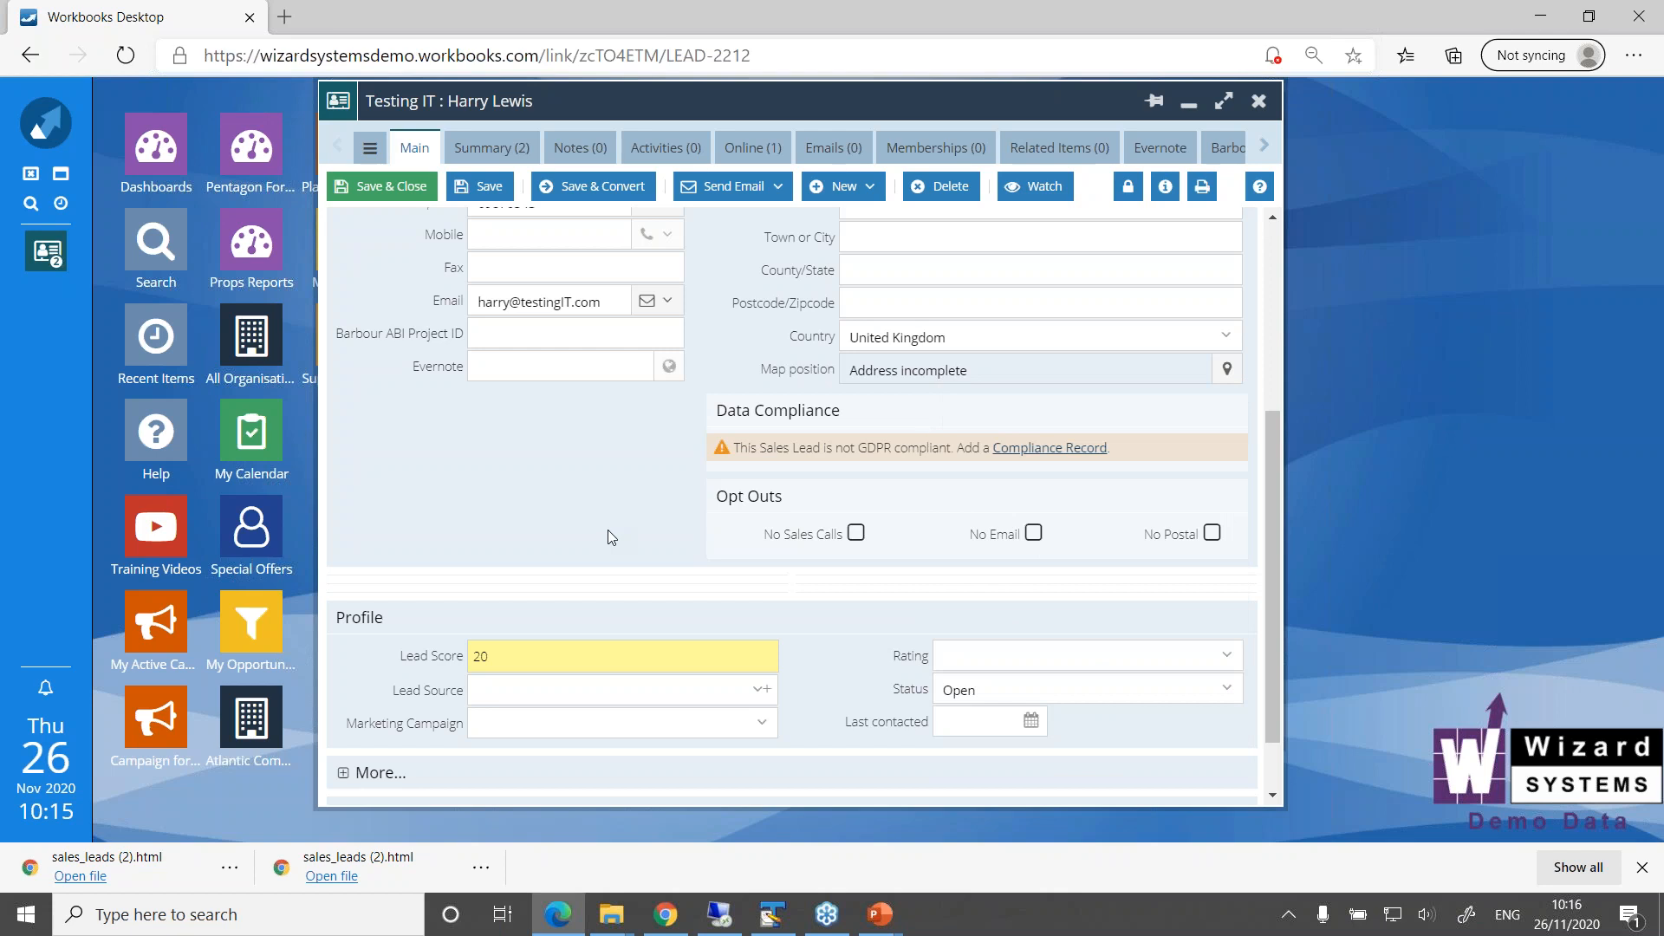
scroll(1271, 627, up, 4)
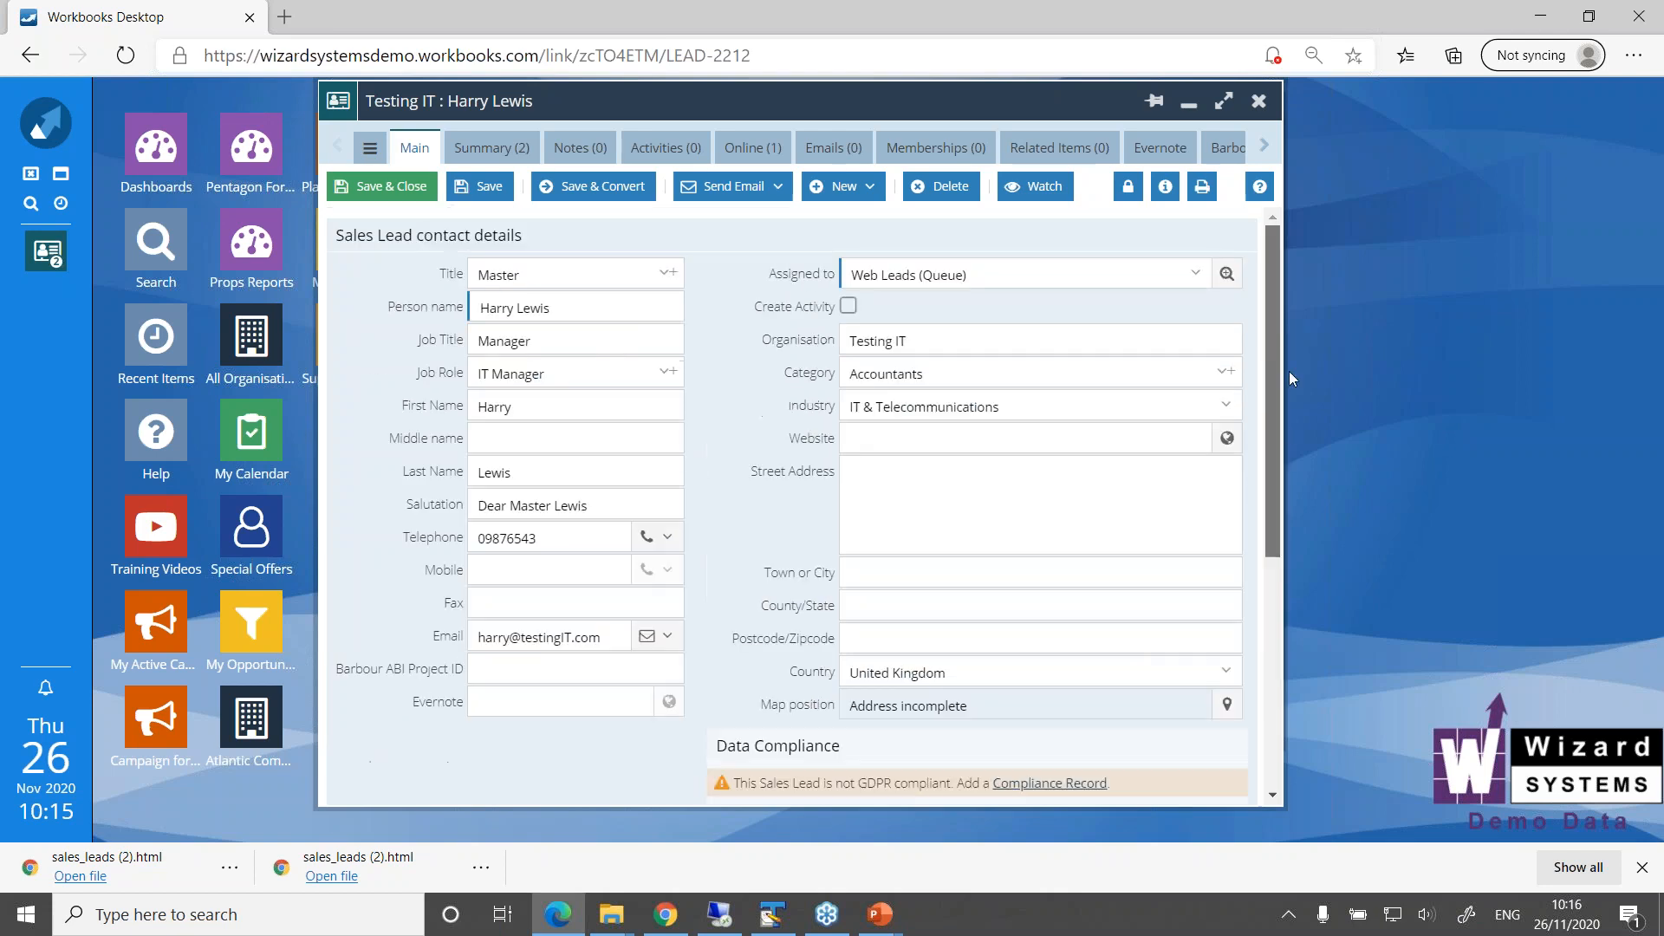
click(1194, 274)
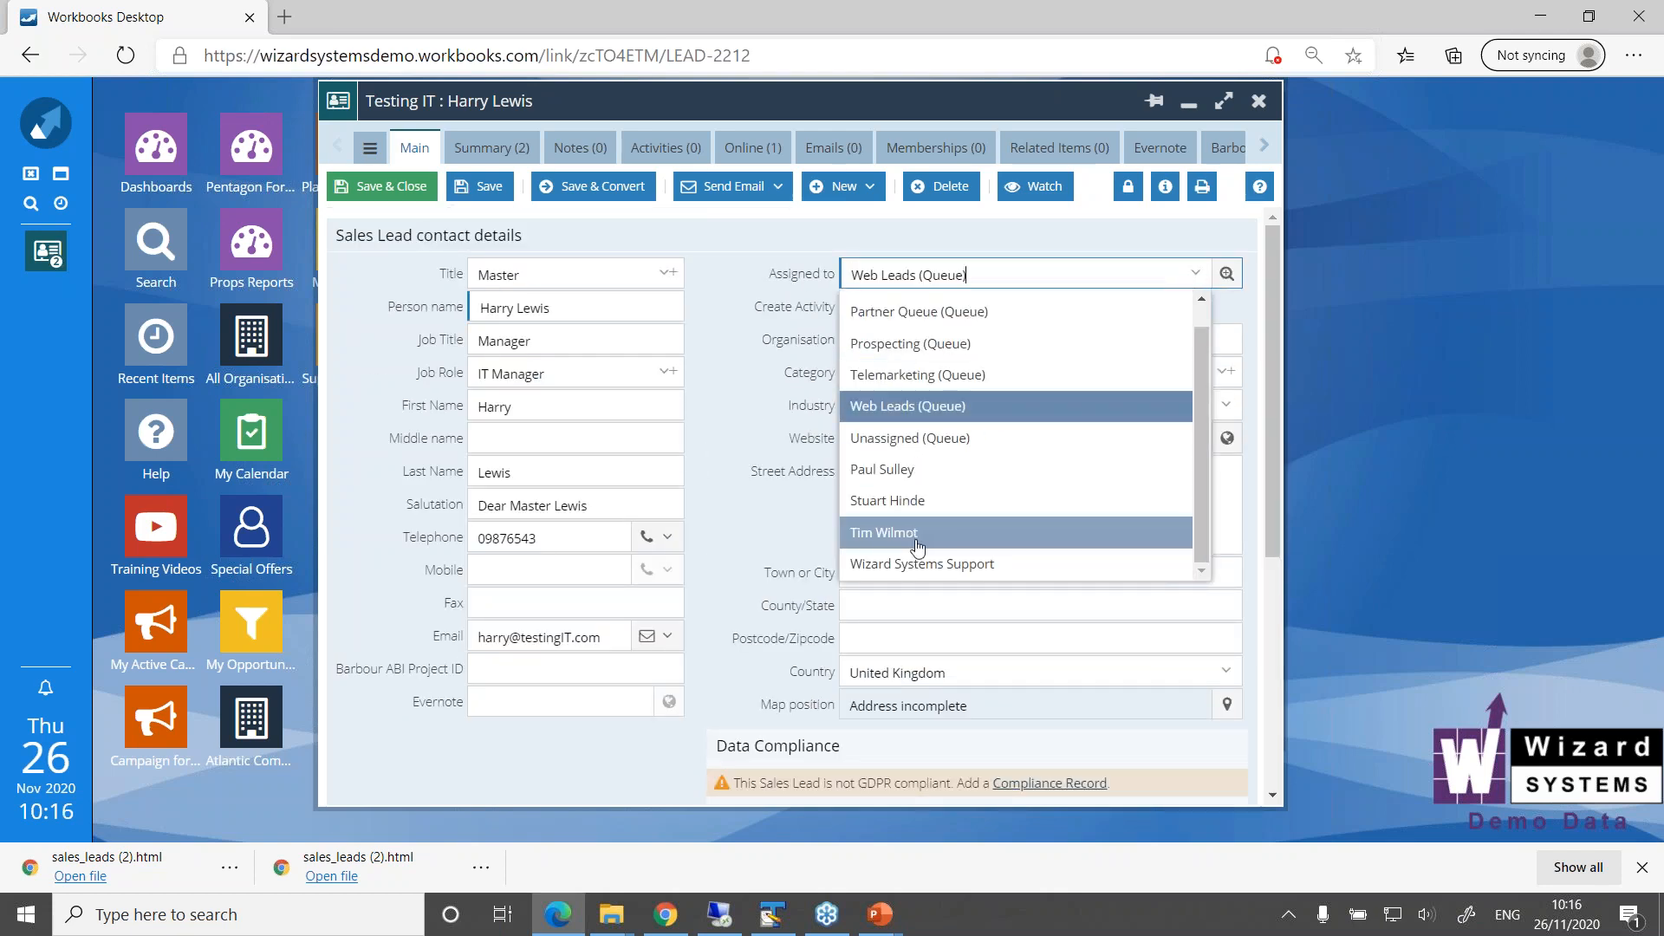
click(741, 419)
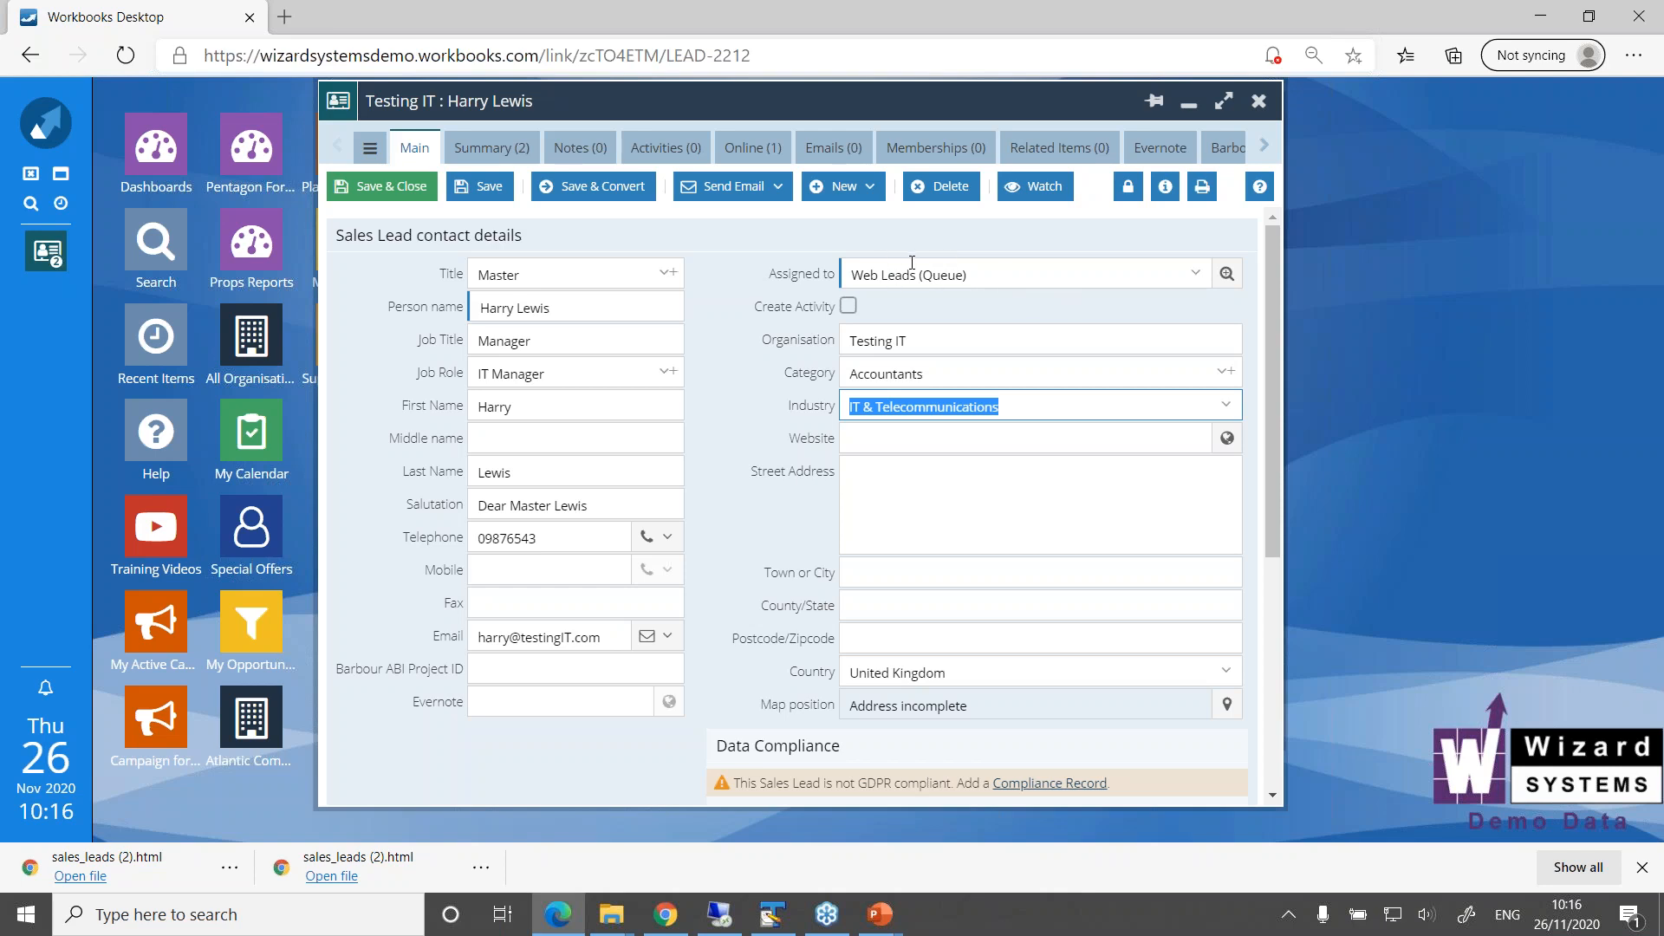
Open the Web Leads queue from the sales lead queue management list, examine its sharing policy and subscribers, and close and minimise the windows
click(45, 123)
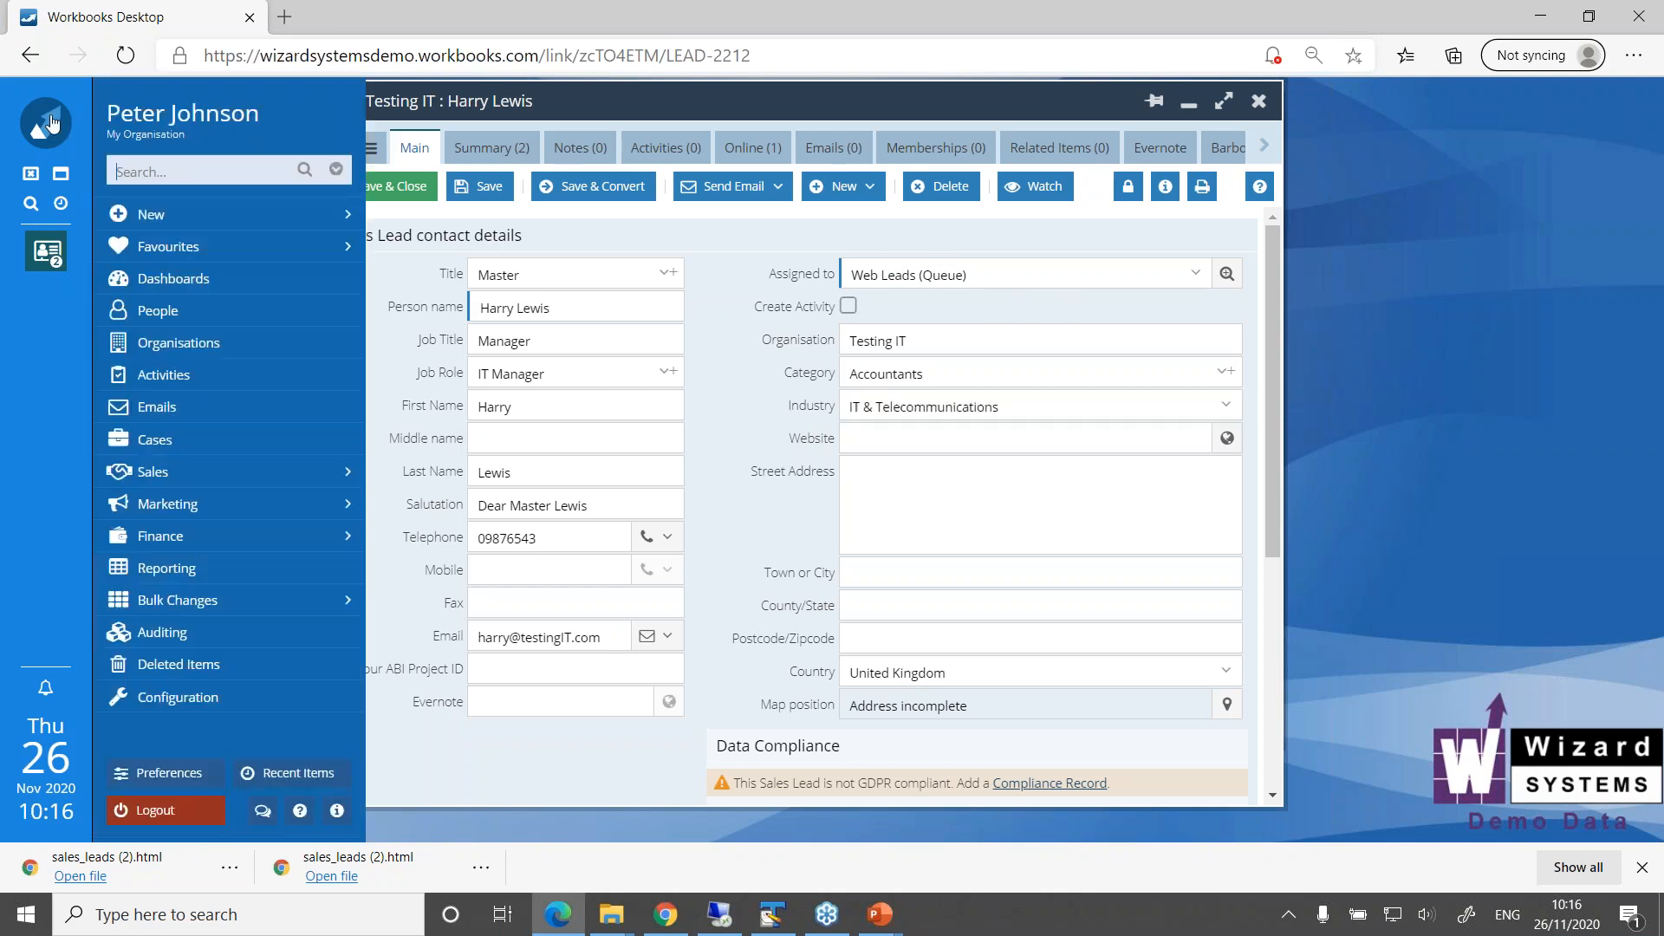
click(47, 252)
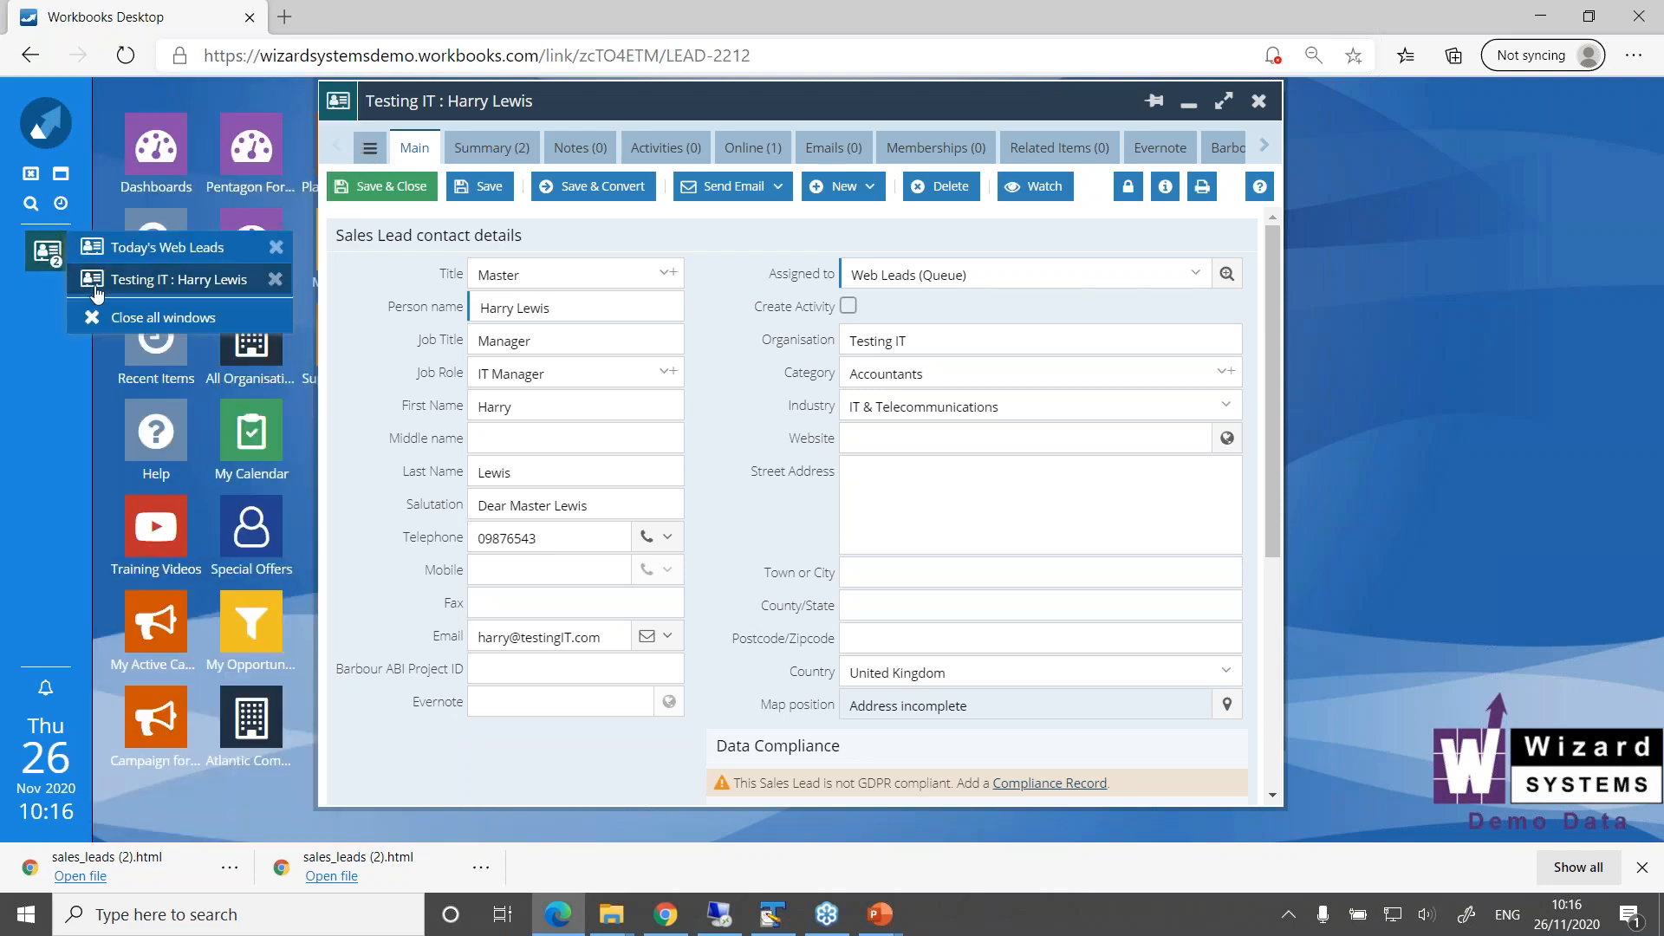
click(143, 248)
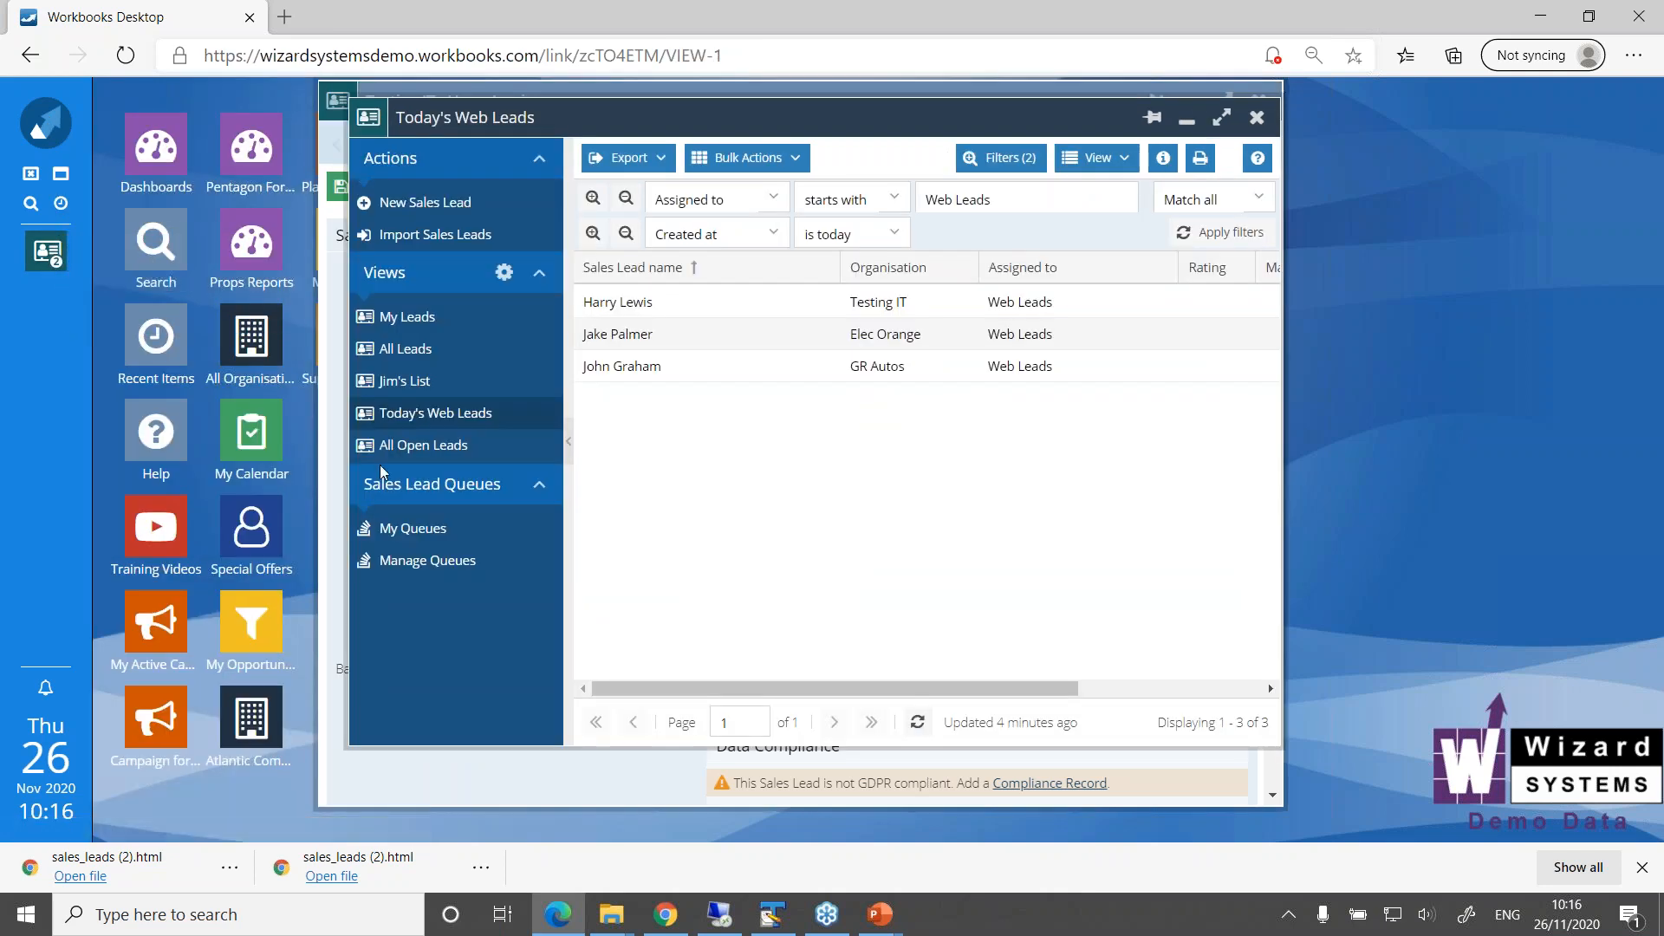
click(421, 563)
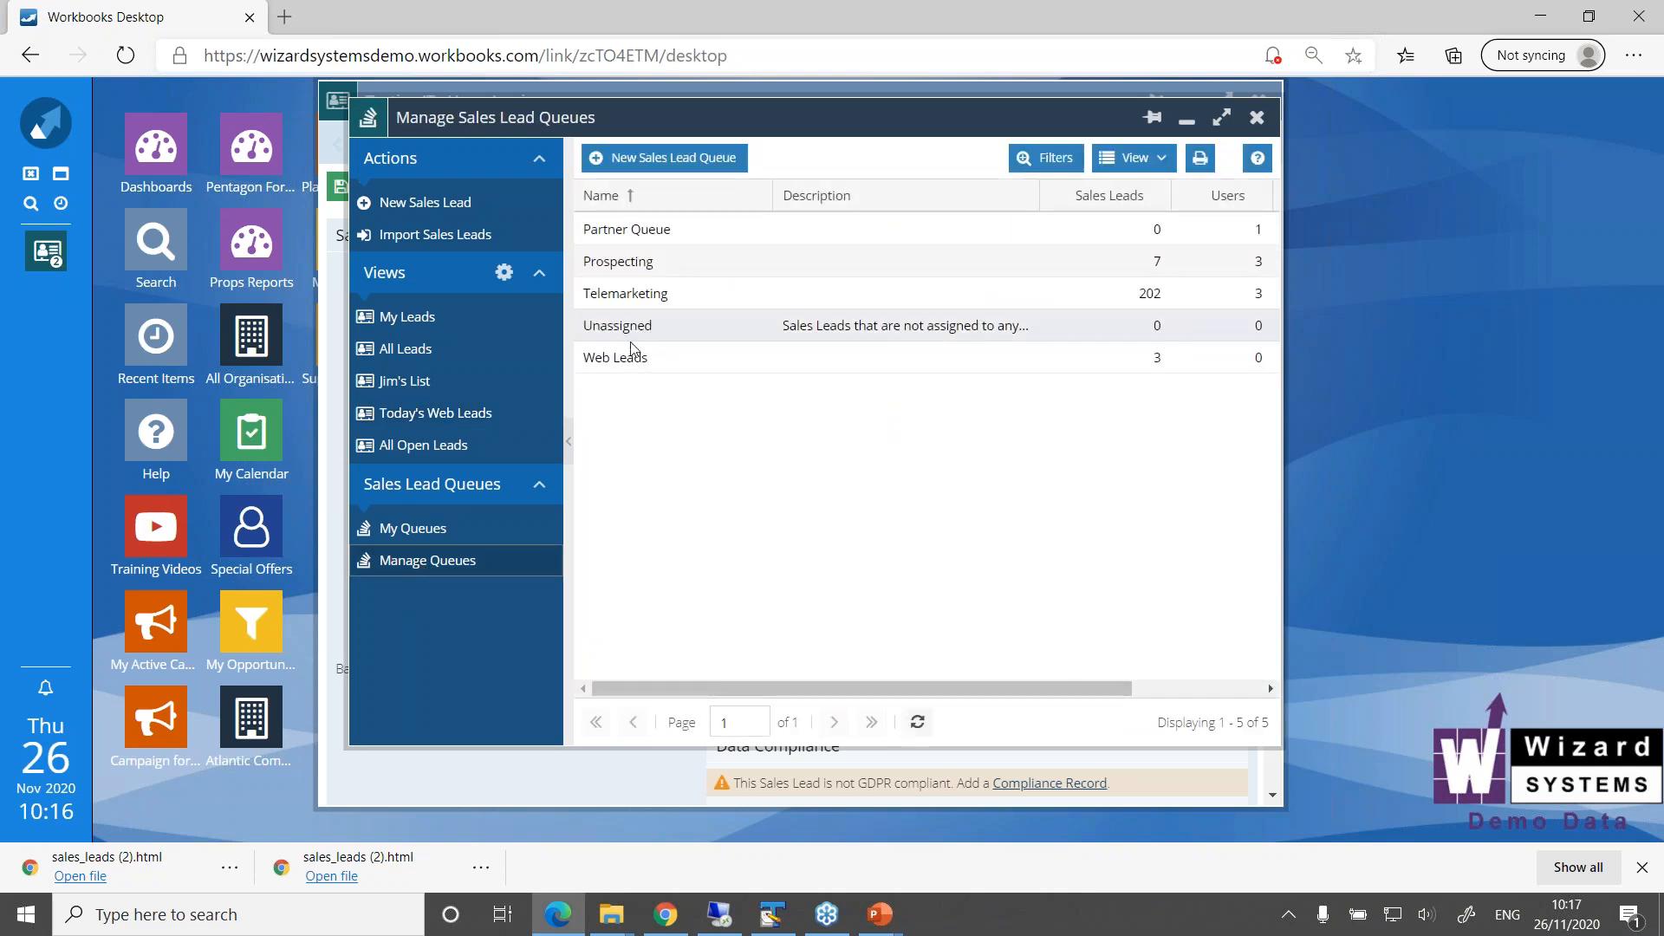
click(631, 358)
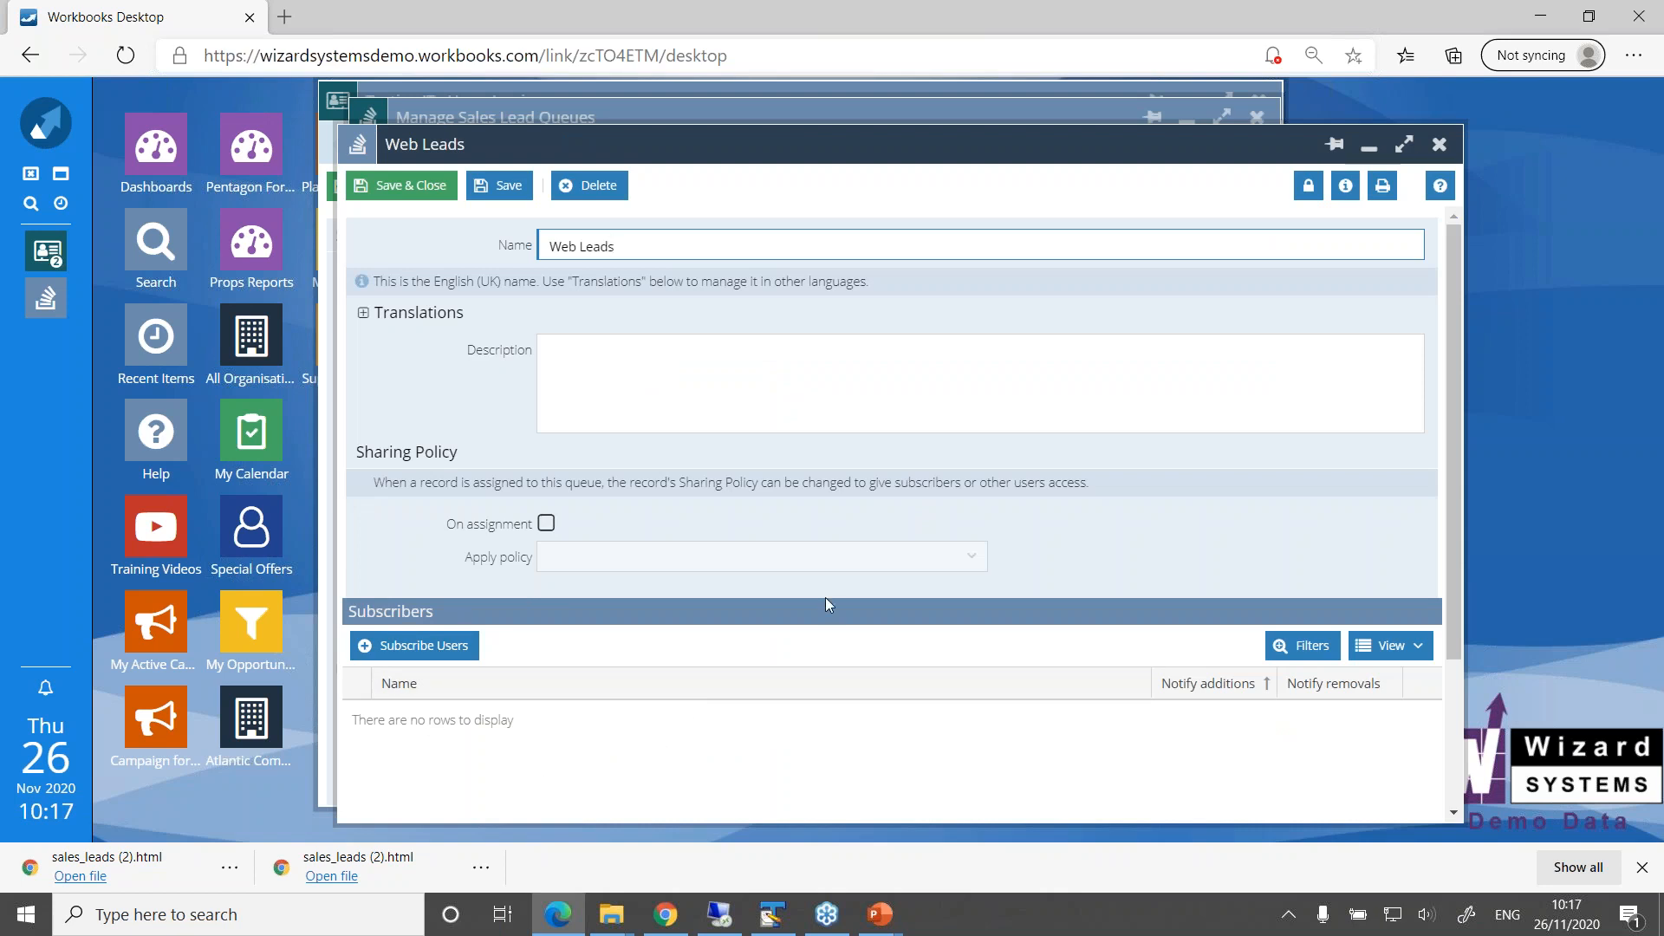
click(1441, 145)
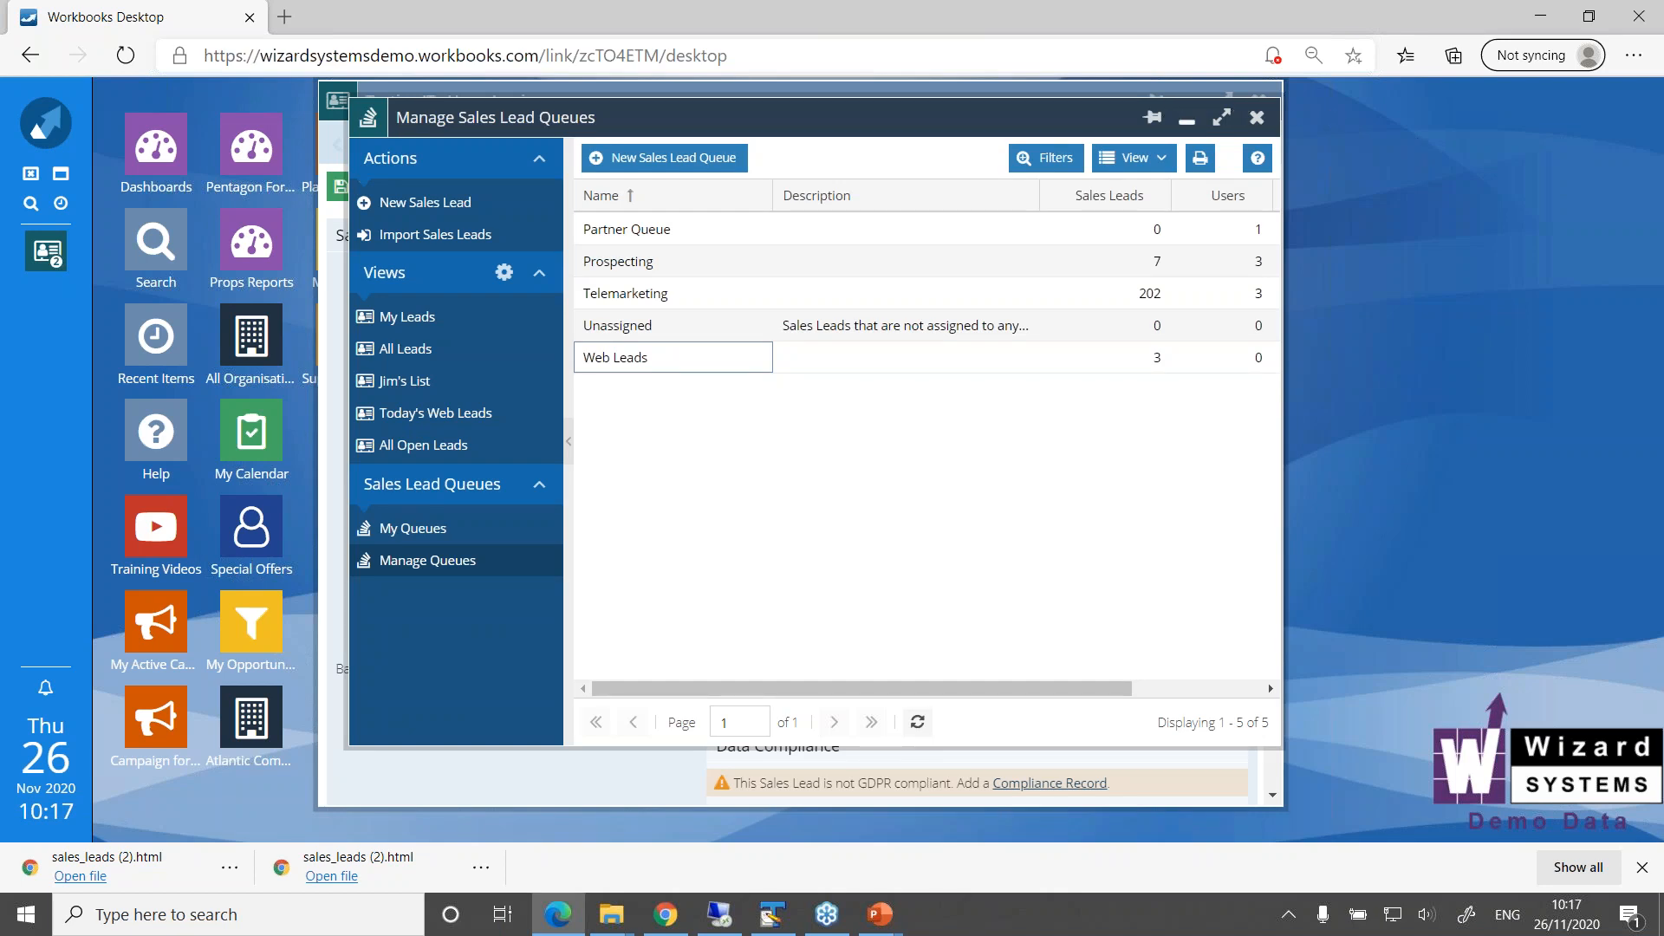
click(1186, 121)
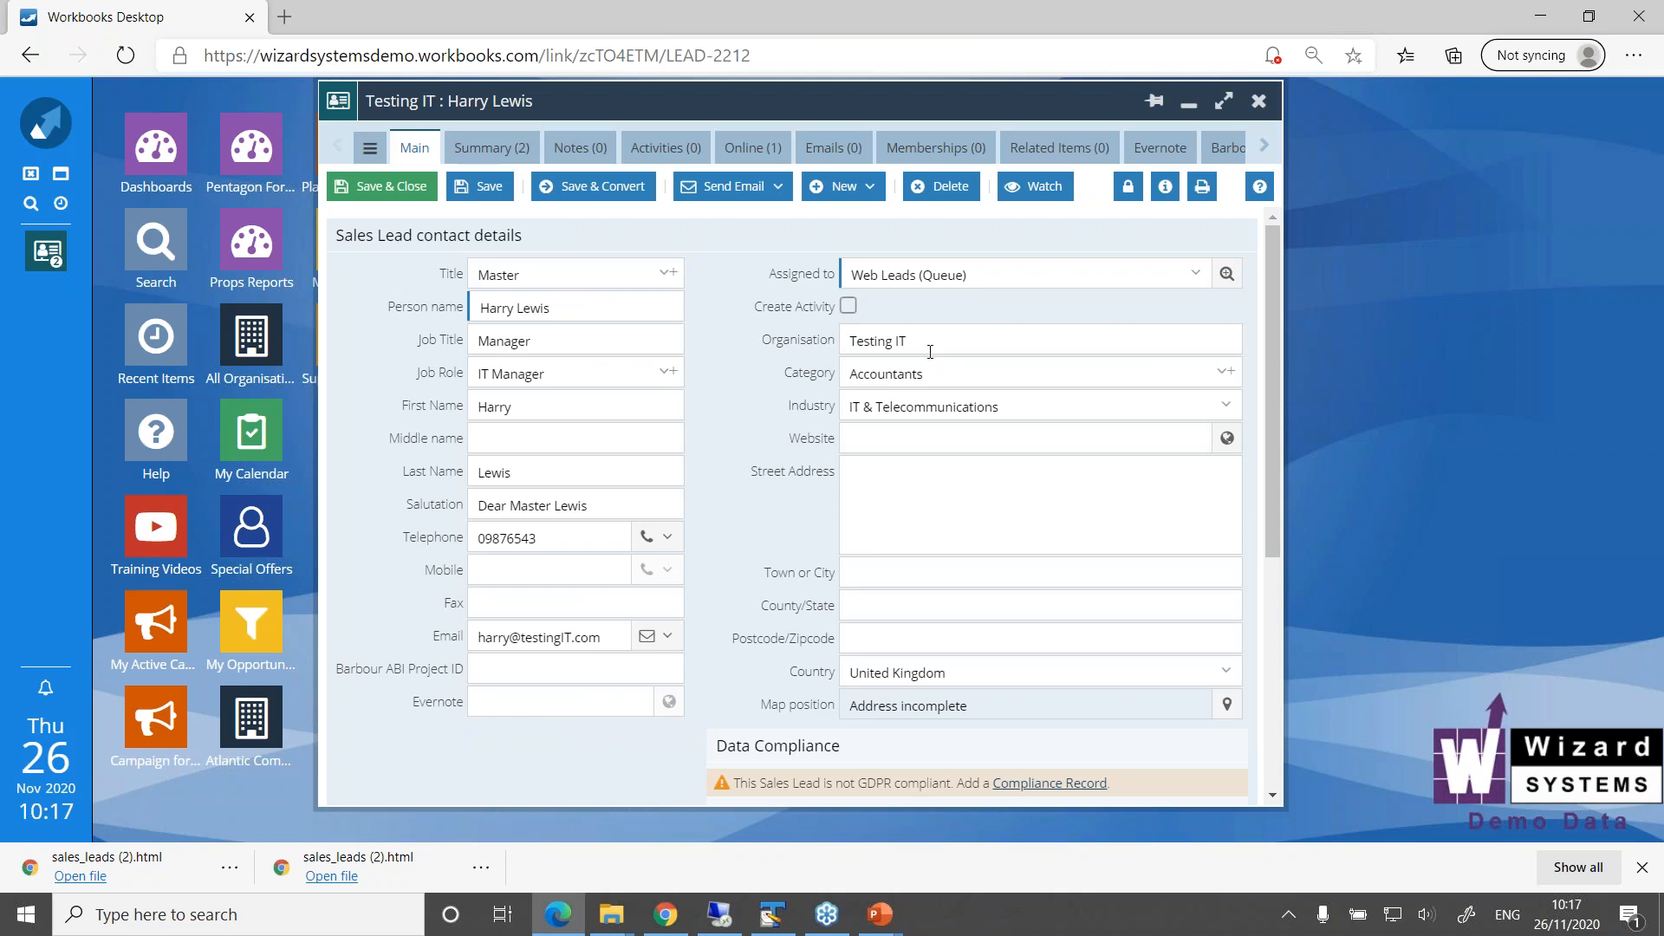
Examine the Testing IT lead's queue assignment and the Today's Web Leads view, and minimise the list window
drag(967, 277, 841, 260)
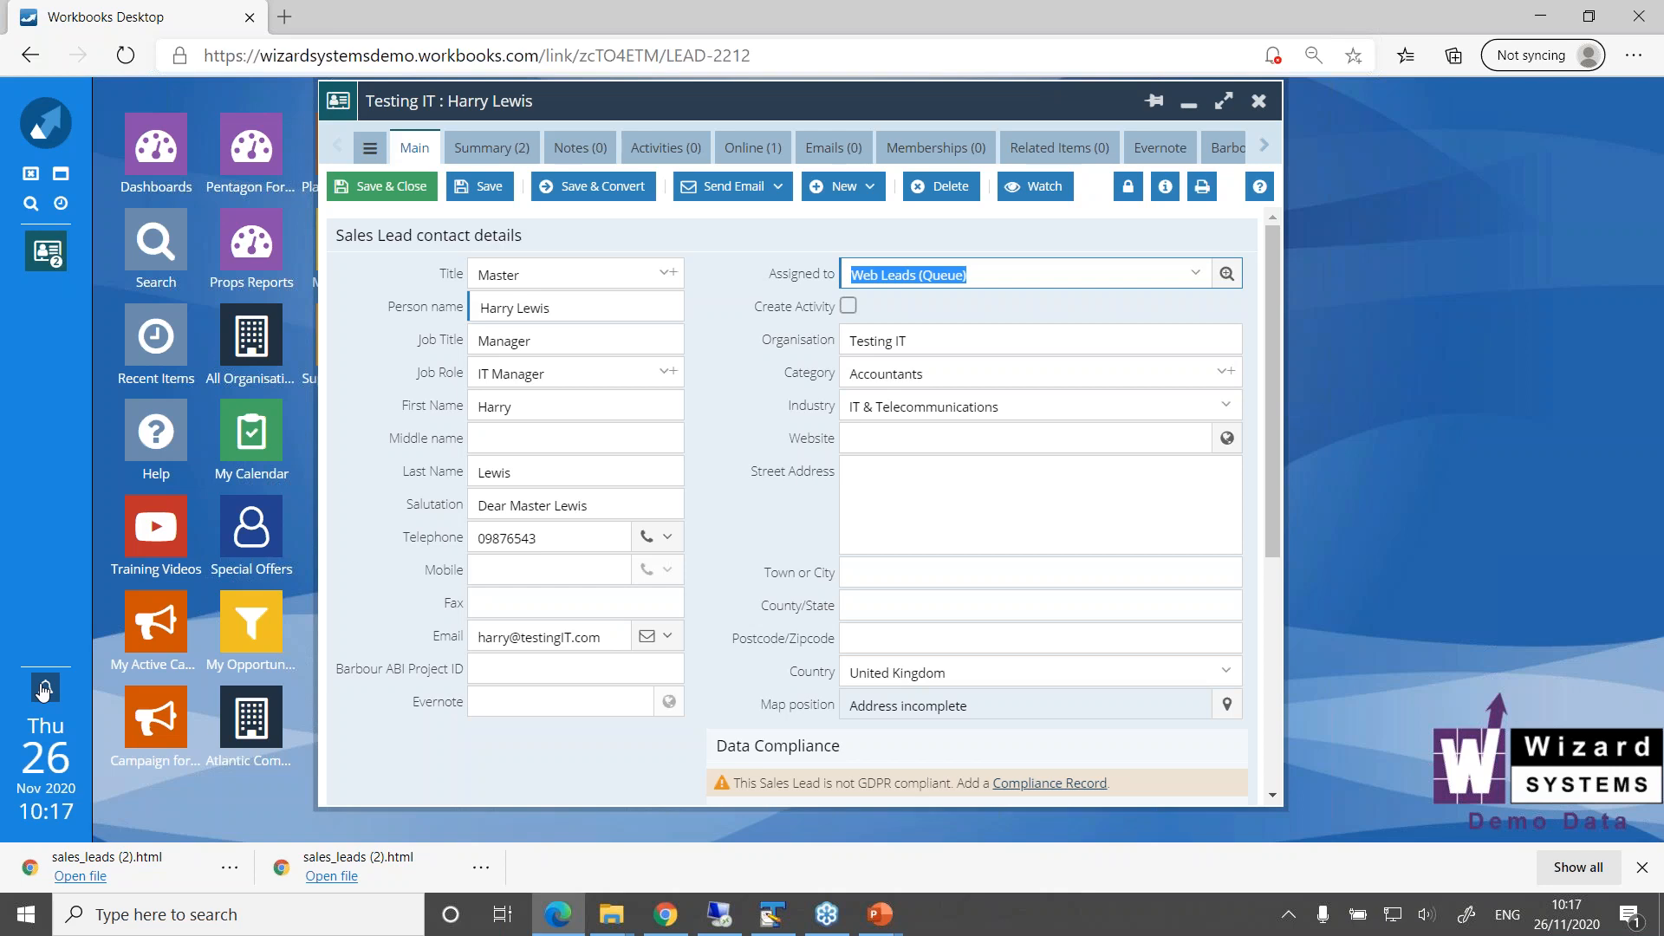
click(46, 252)
click(109, 251)
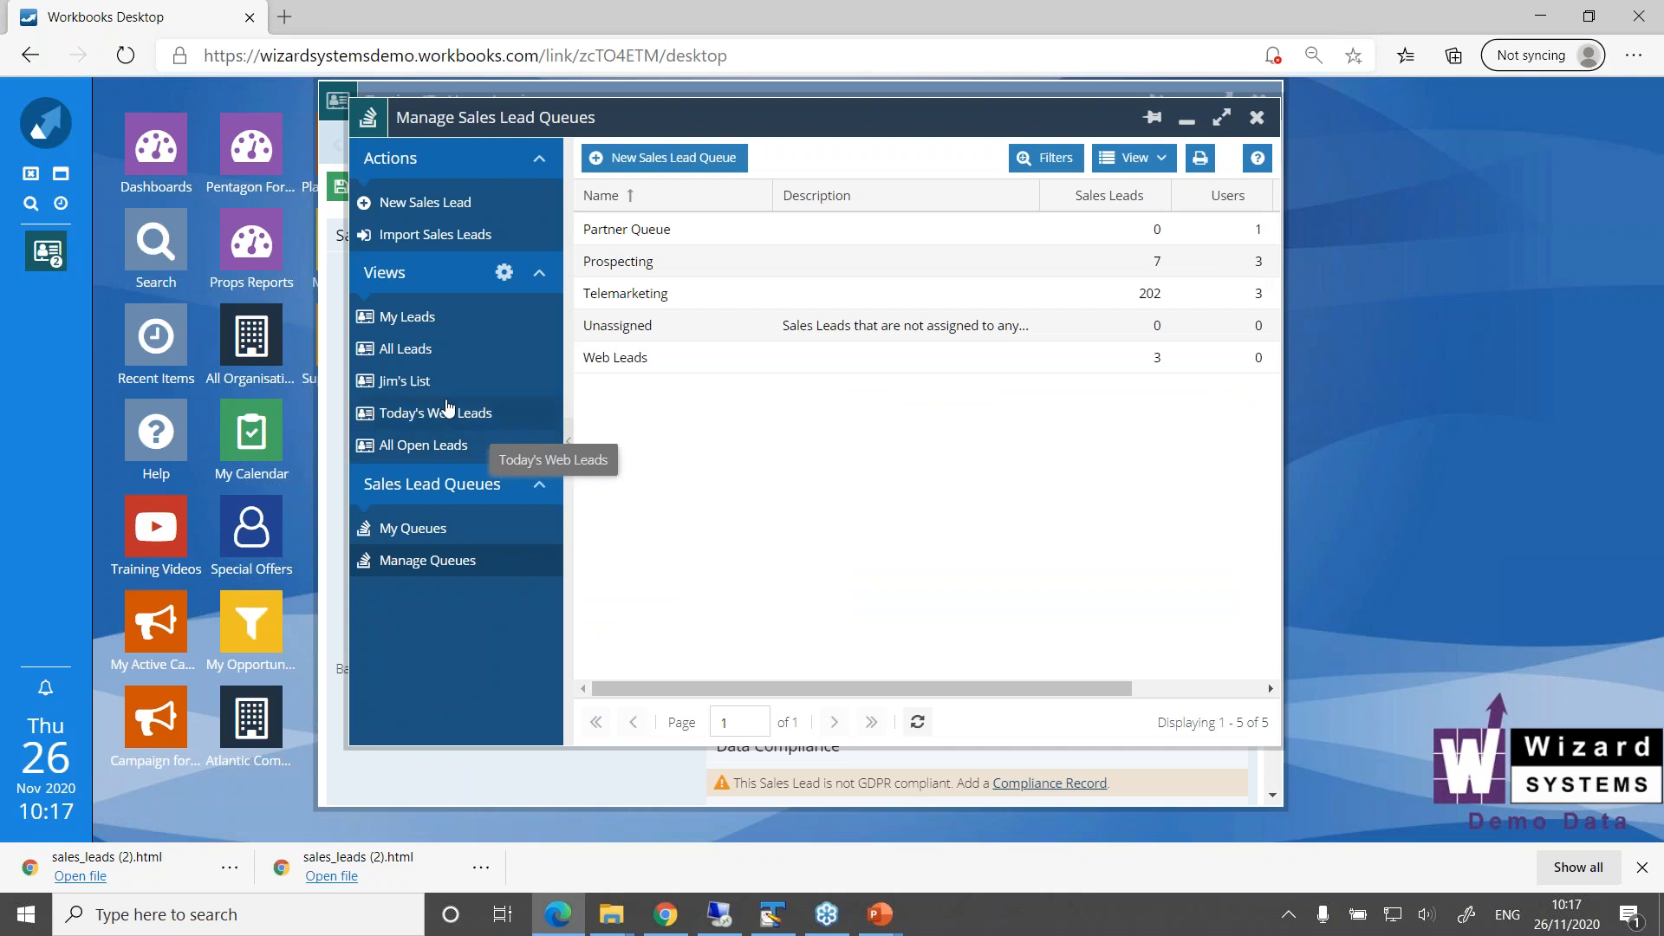
click(389, 414)
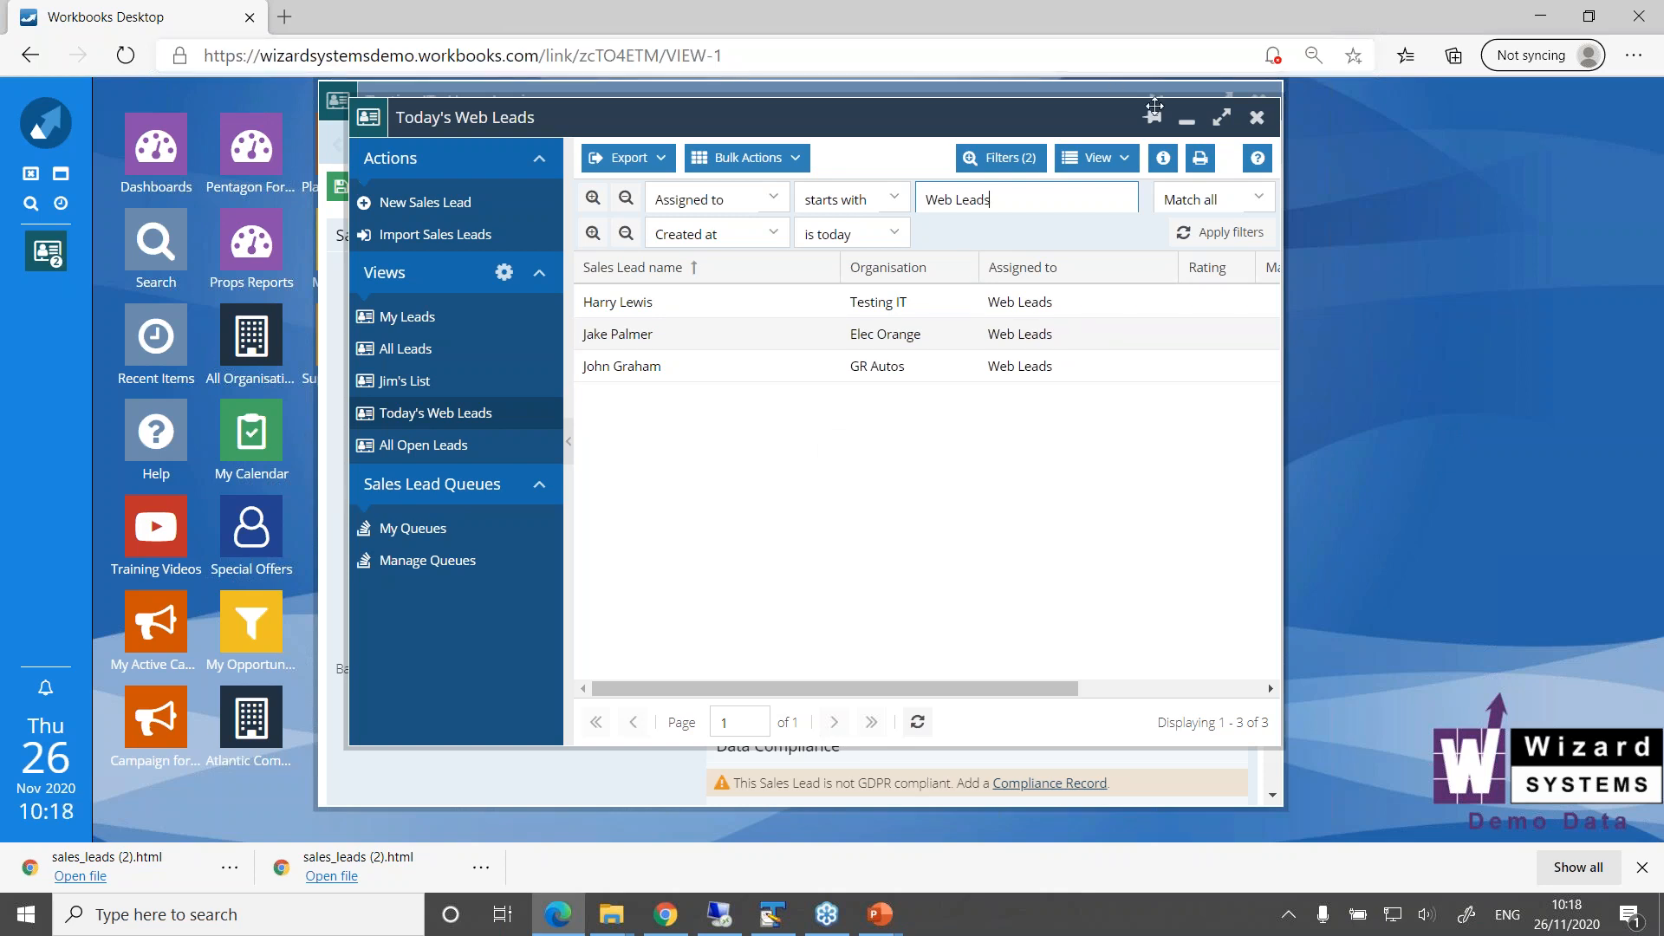
click(1187, 127)
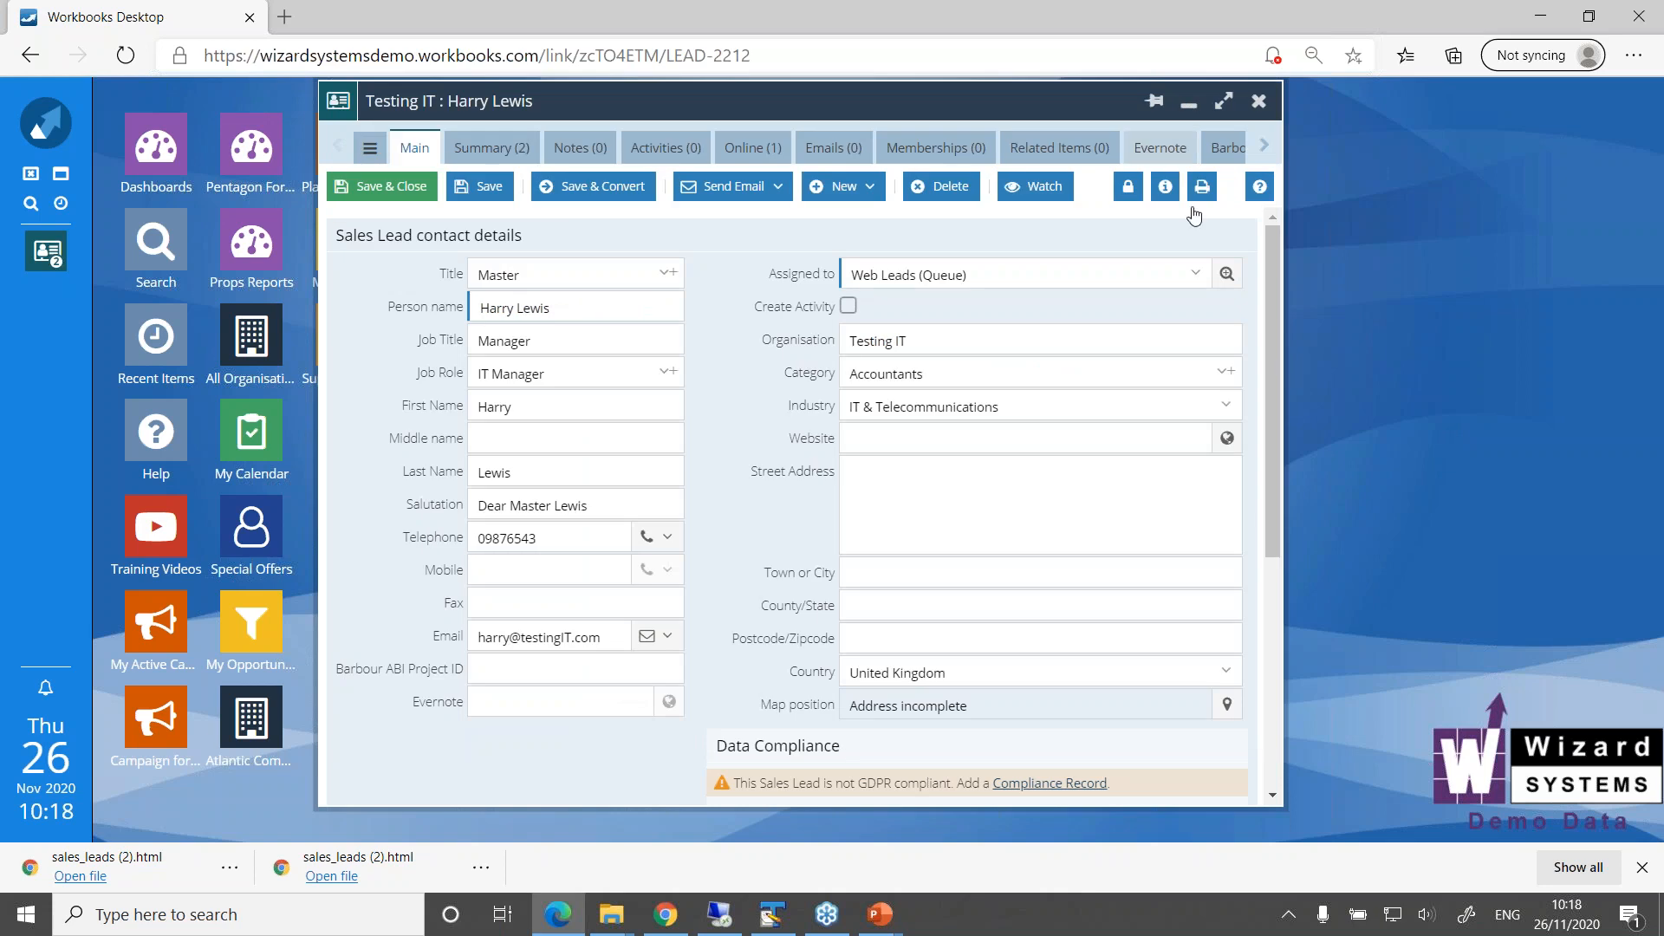
Examine the Testing IT lead's Lead Score in the Profile section and its Country and Industry values
drag(1271, 362, 1266, 605)
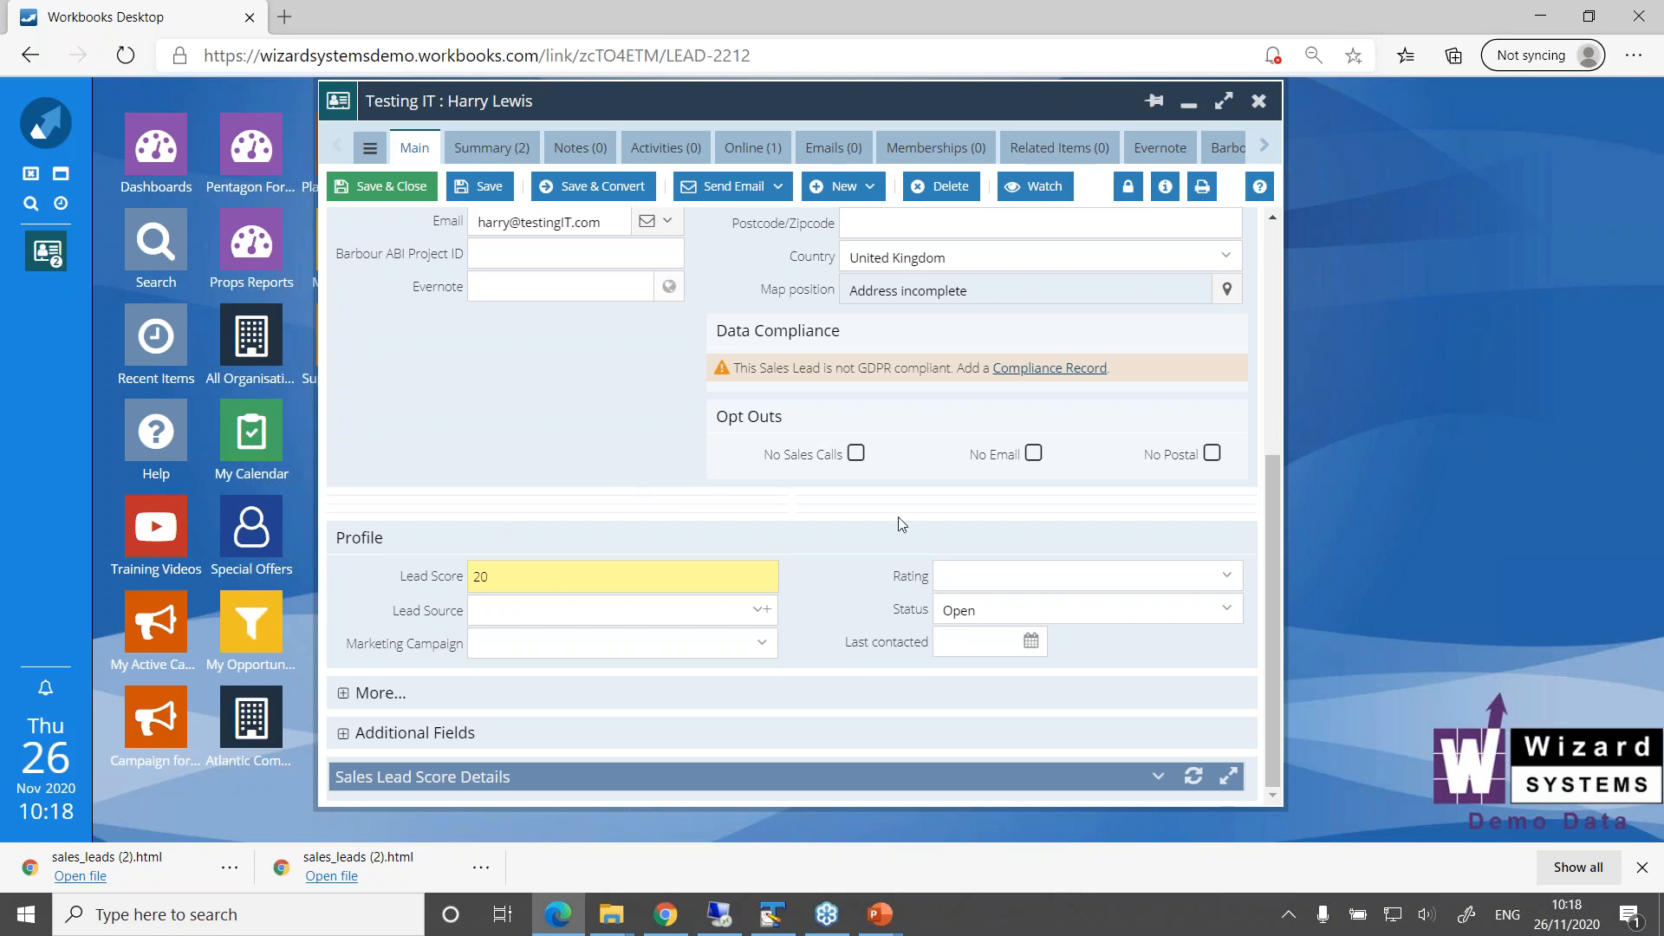
drag(1272, 615, 1335, 362)
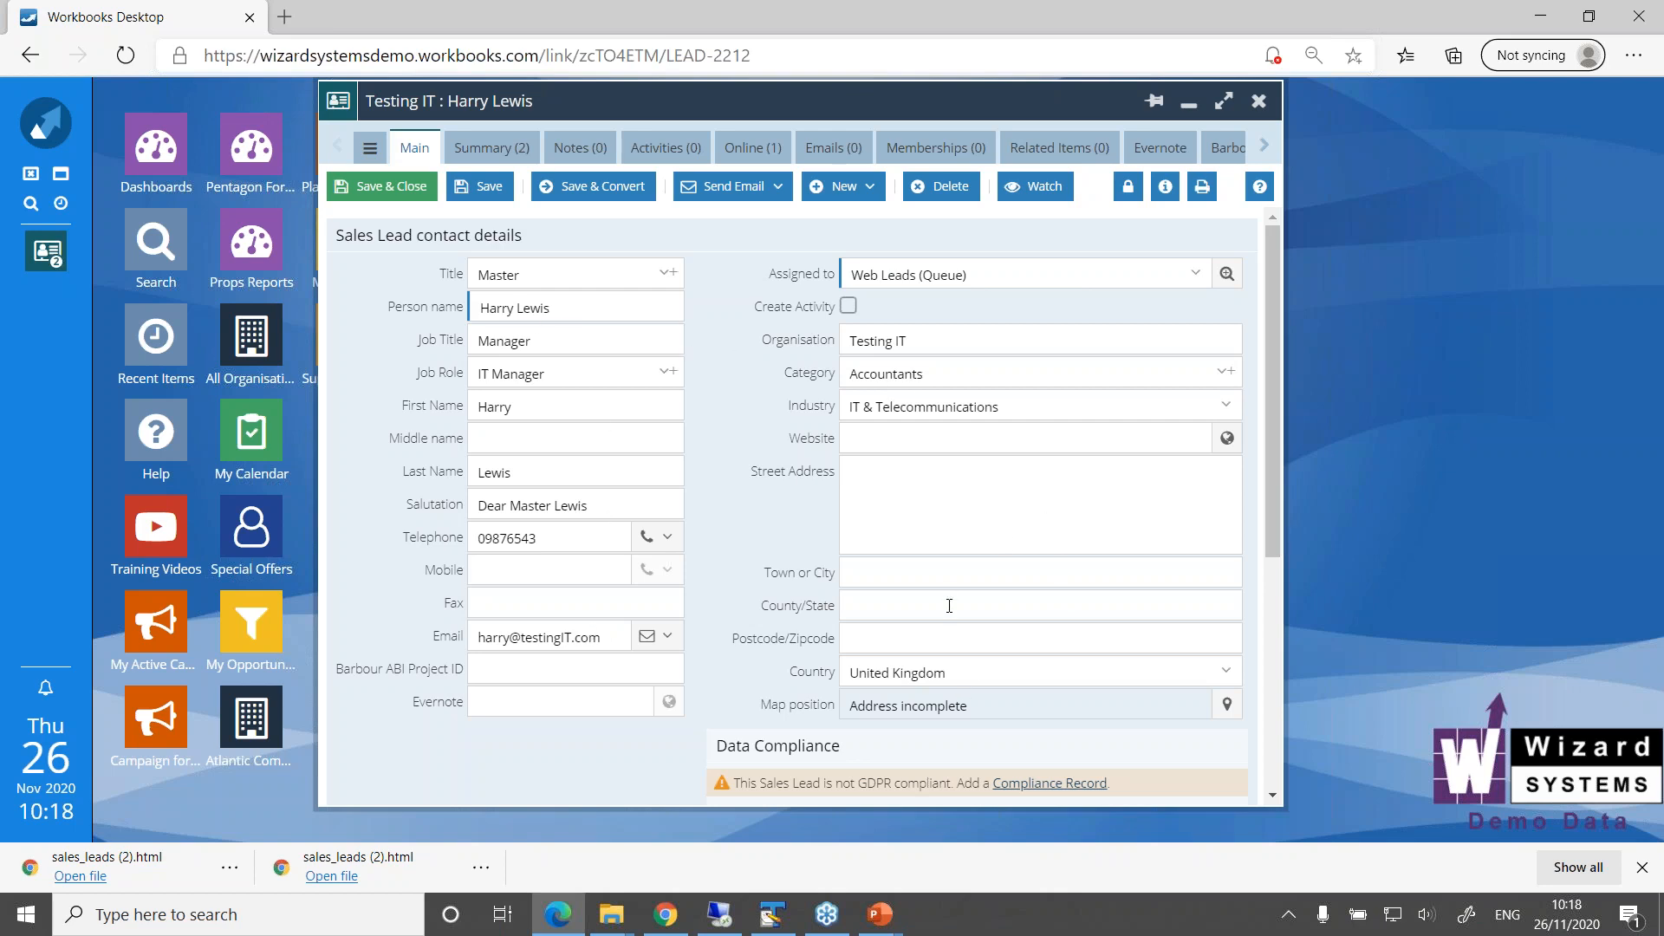
click(971, 678)
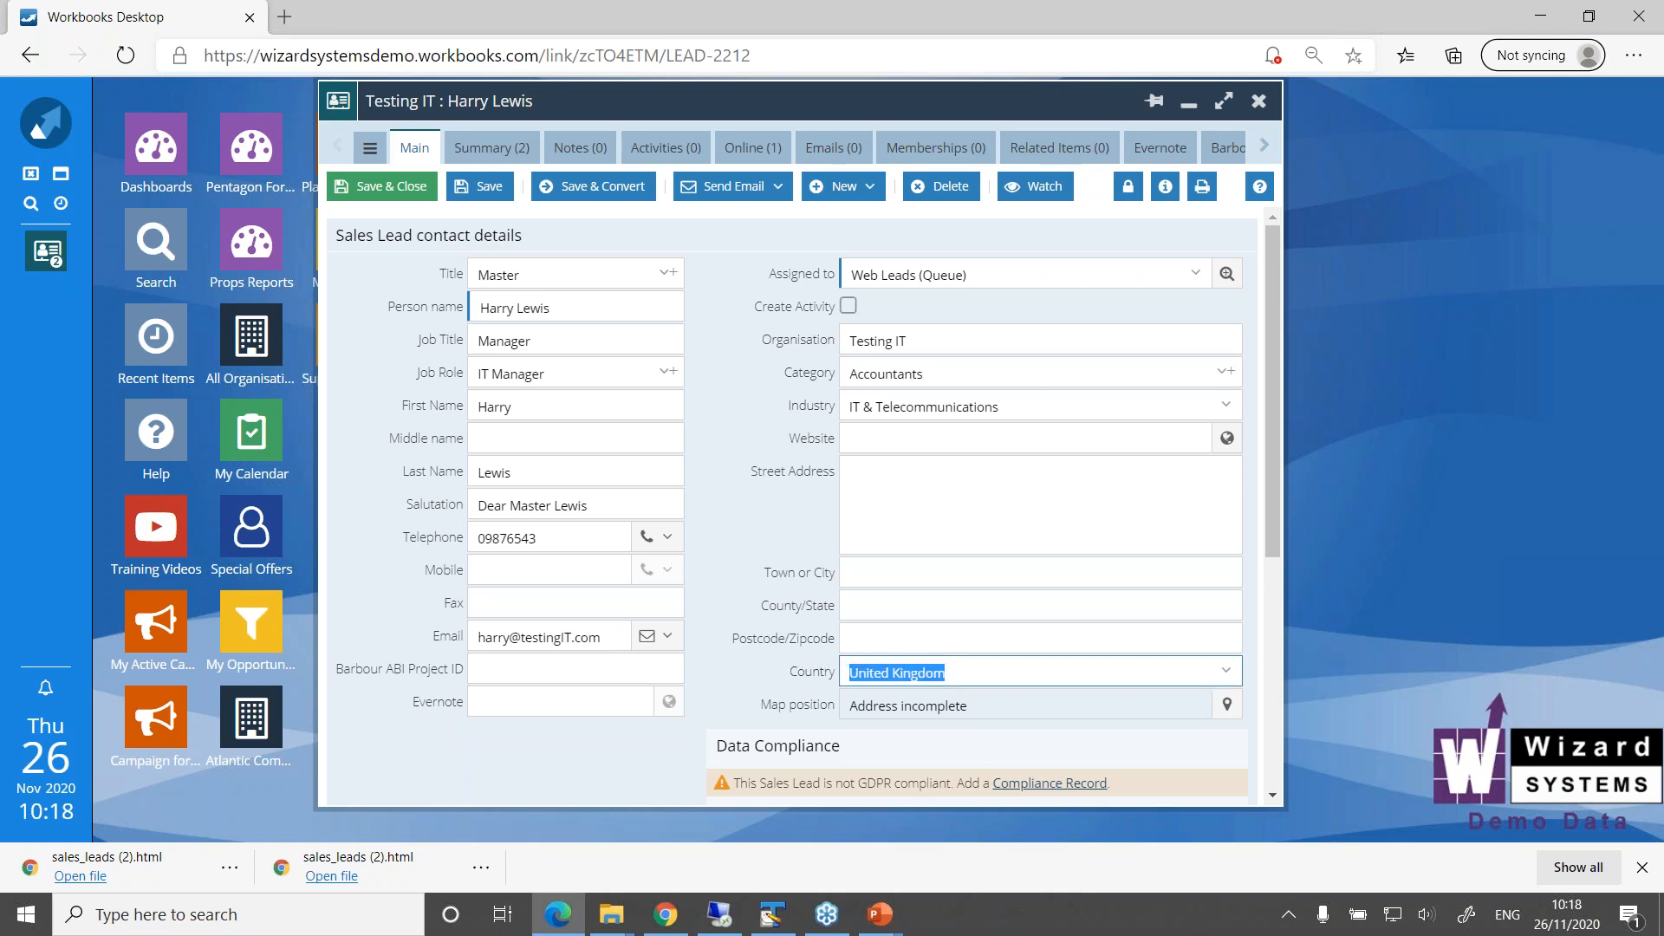
click(1011, 413)
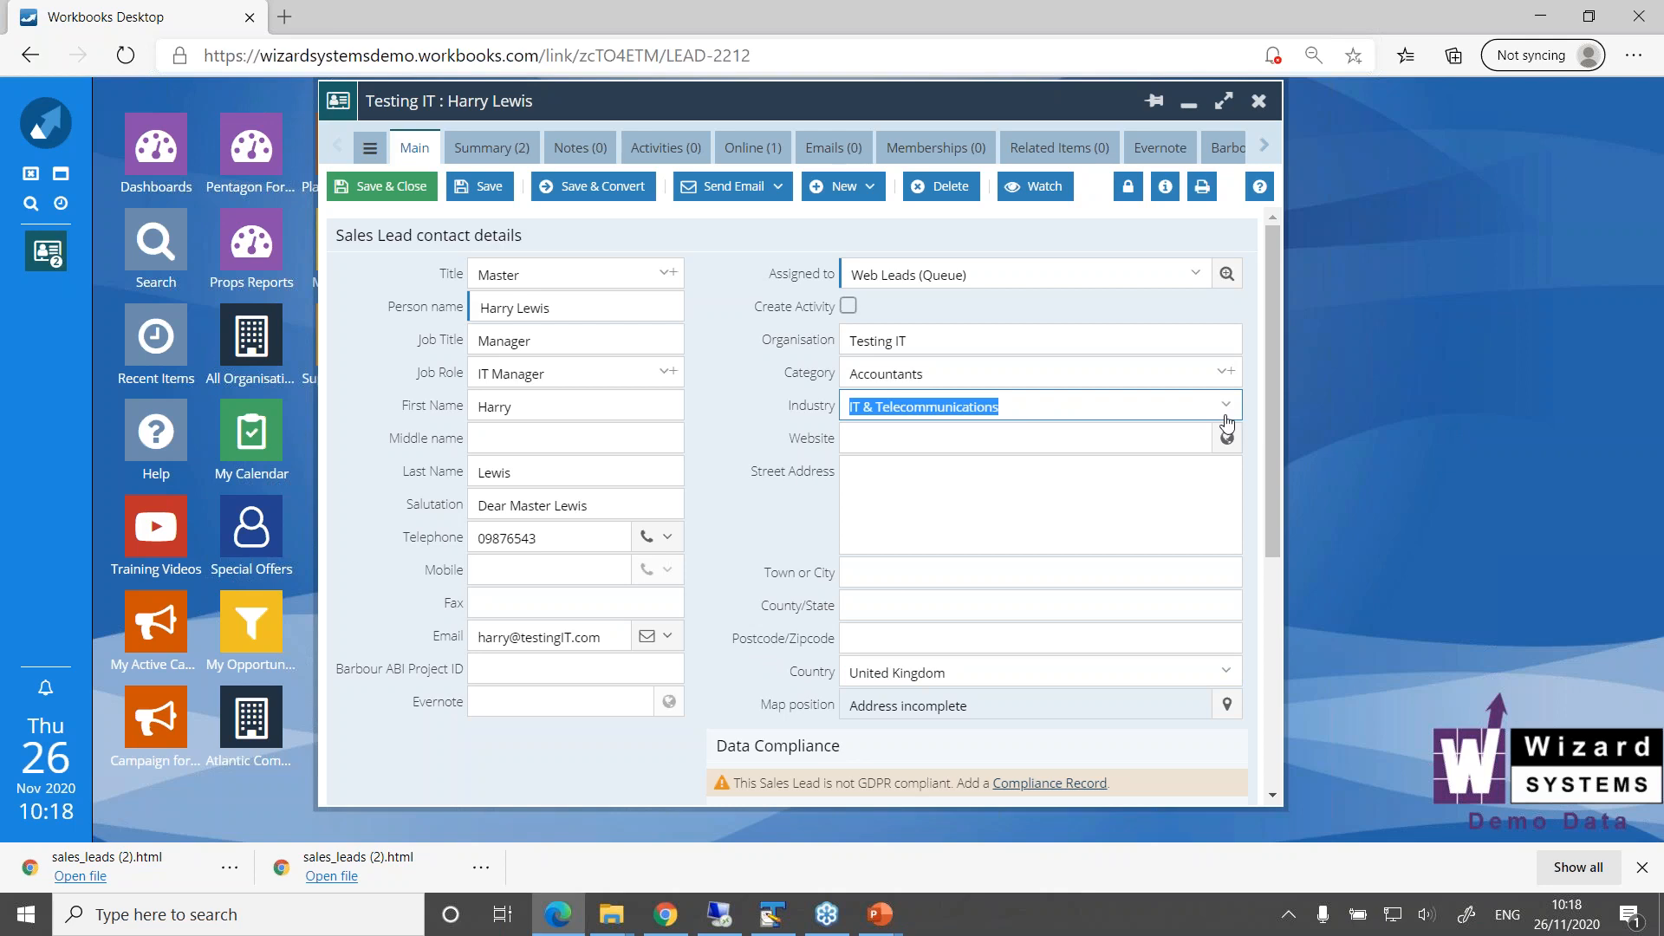
Set the Testing IT lead's Industry to Manufacturing and save the record
mouse_move(1271, 427)
mouse_down()
mouse_move(1267, 627)
mouse_move(1277, 448)
mouse_up()
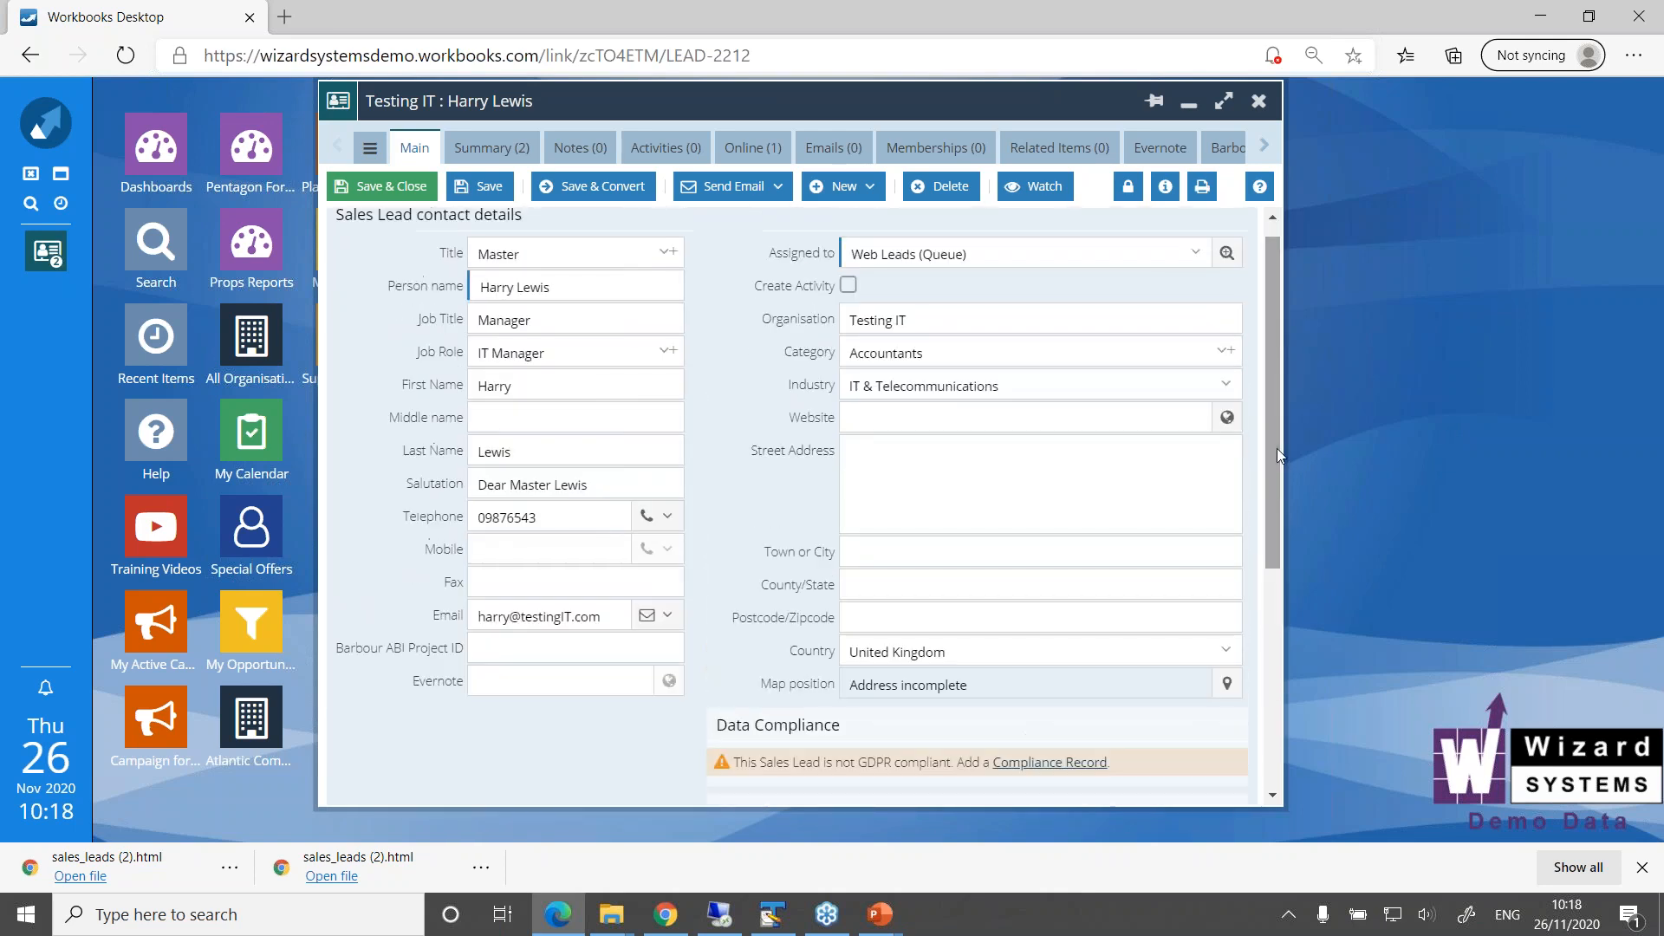
click(1221, 386)
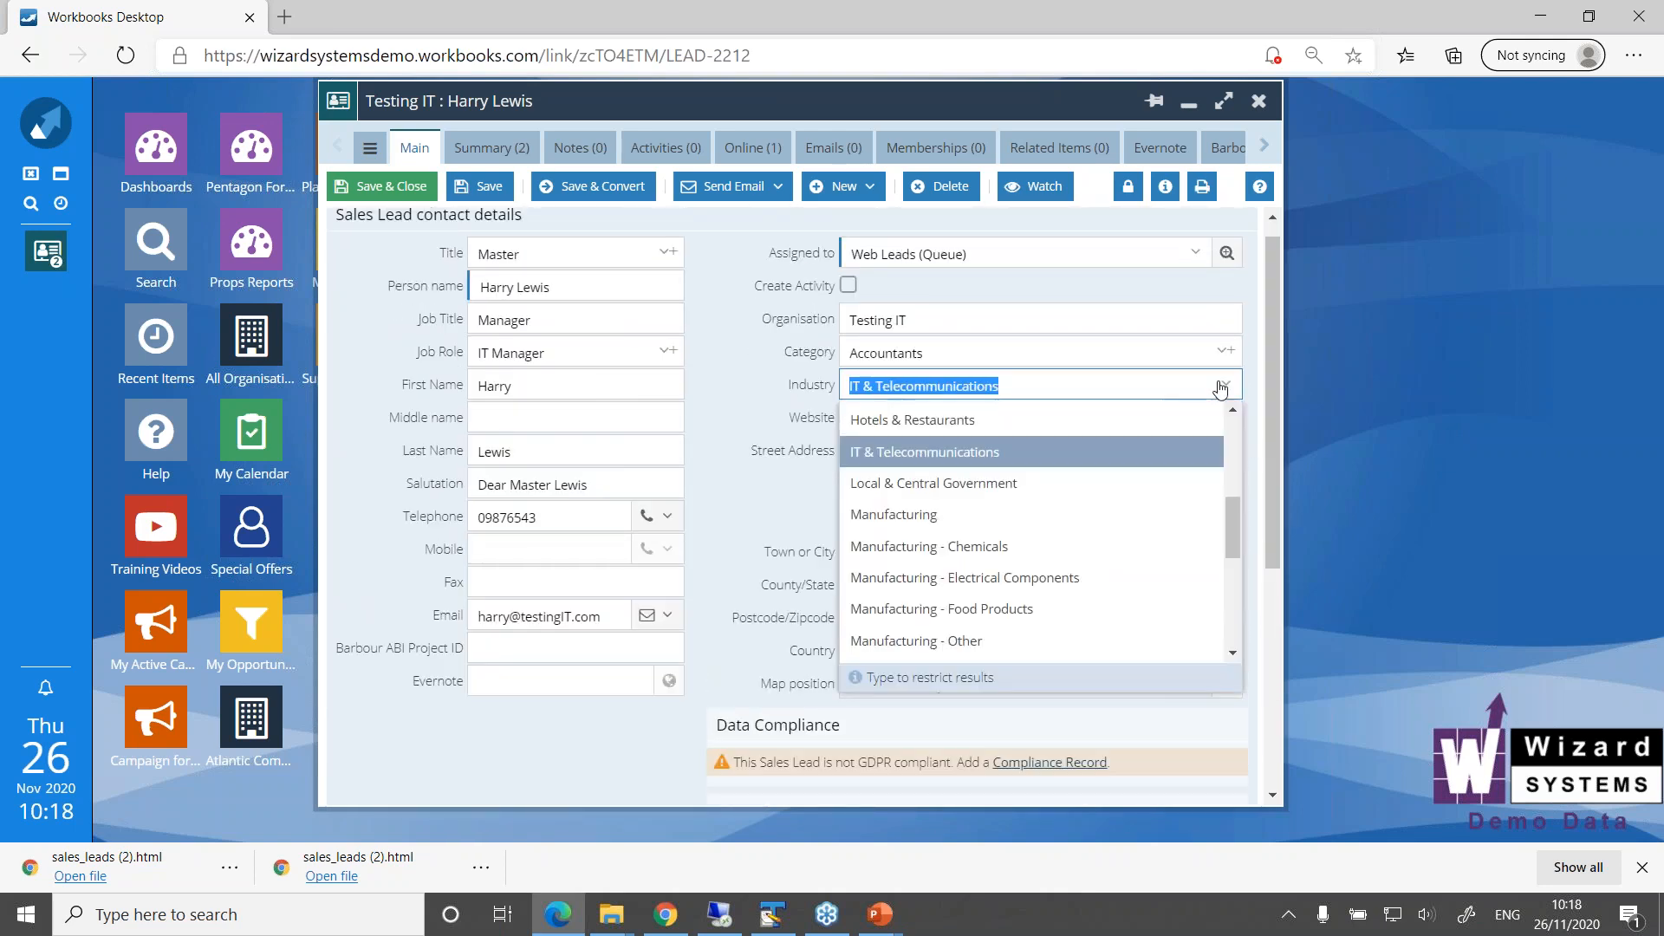
click(1001, 517)
click(482, 186)
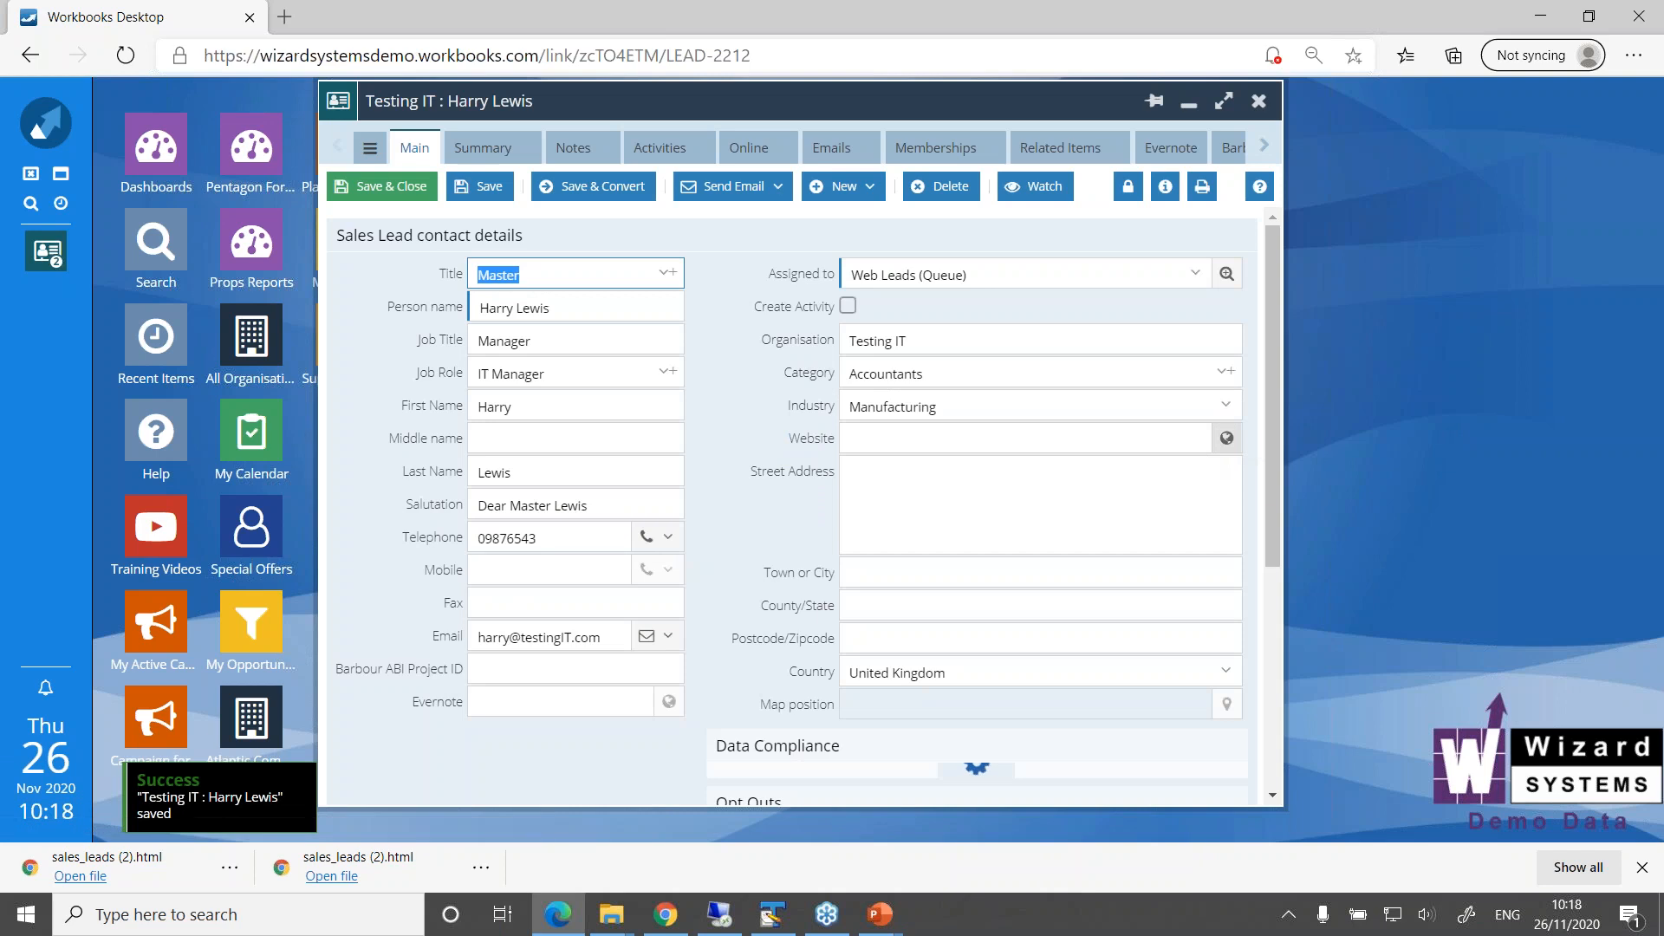
Examine the recalculated Lead Score in the Profile section against the Testing IT lead's contact details
drag(1272, 434, 1272, 595)
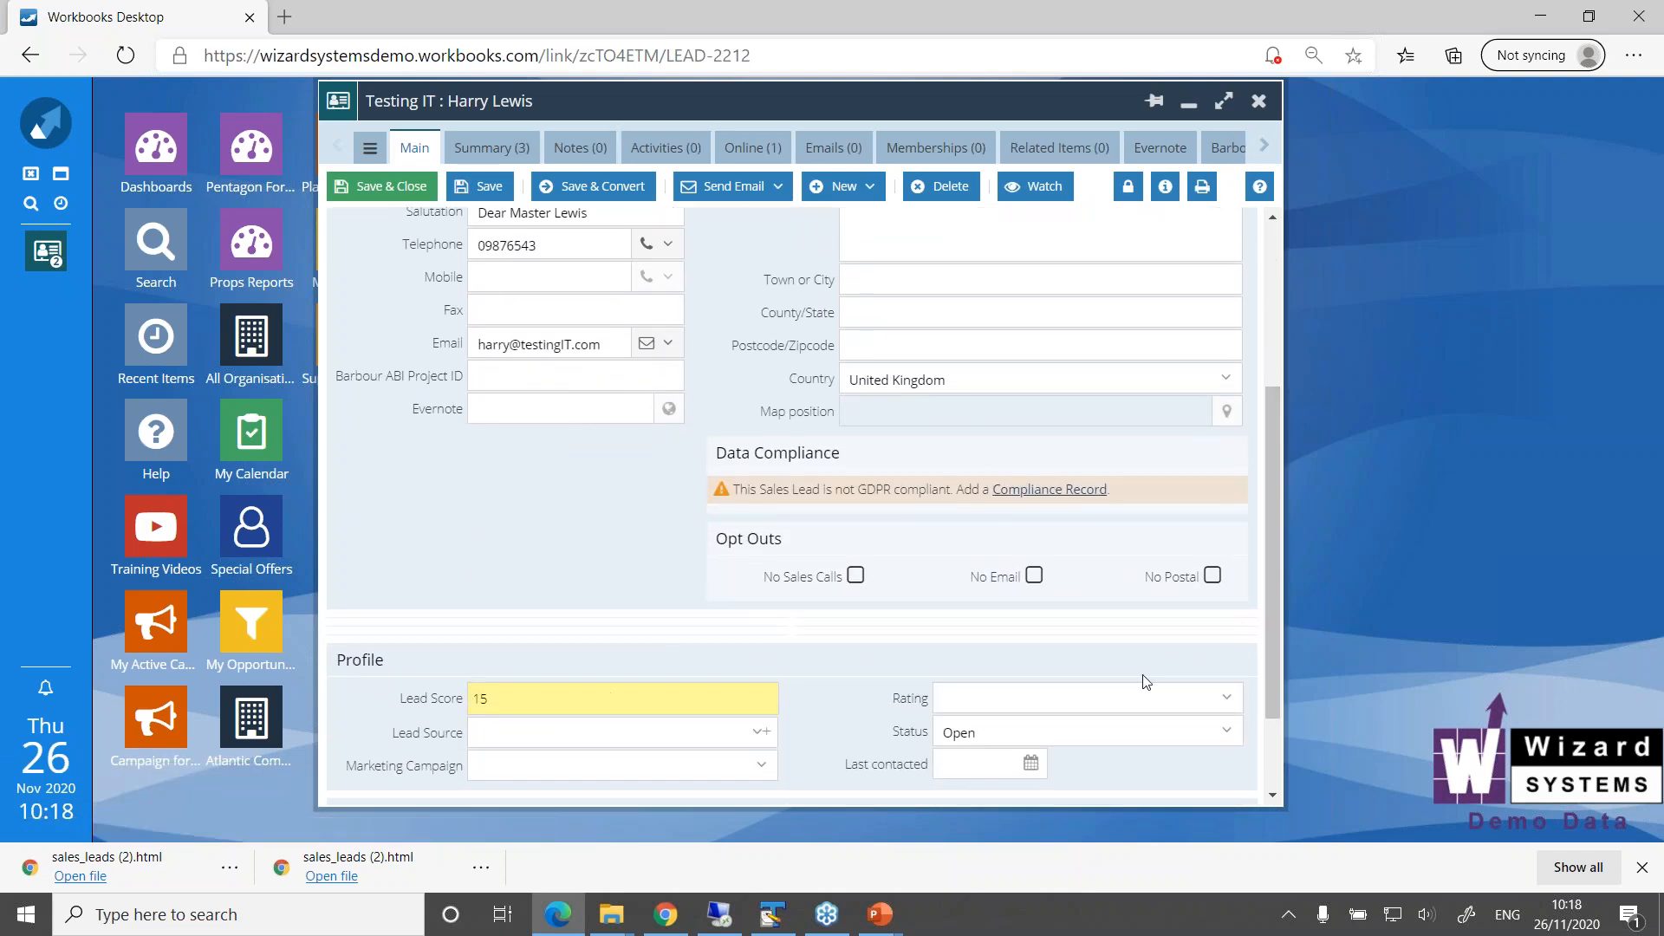
click(1278, 624)
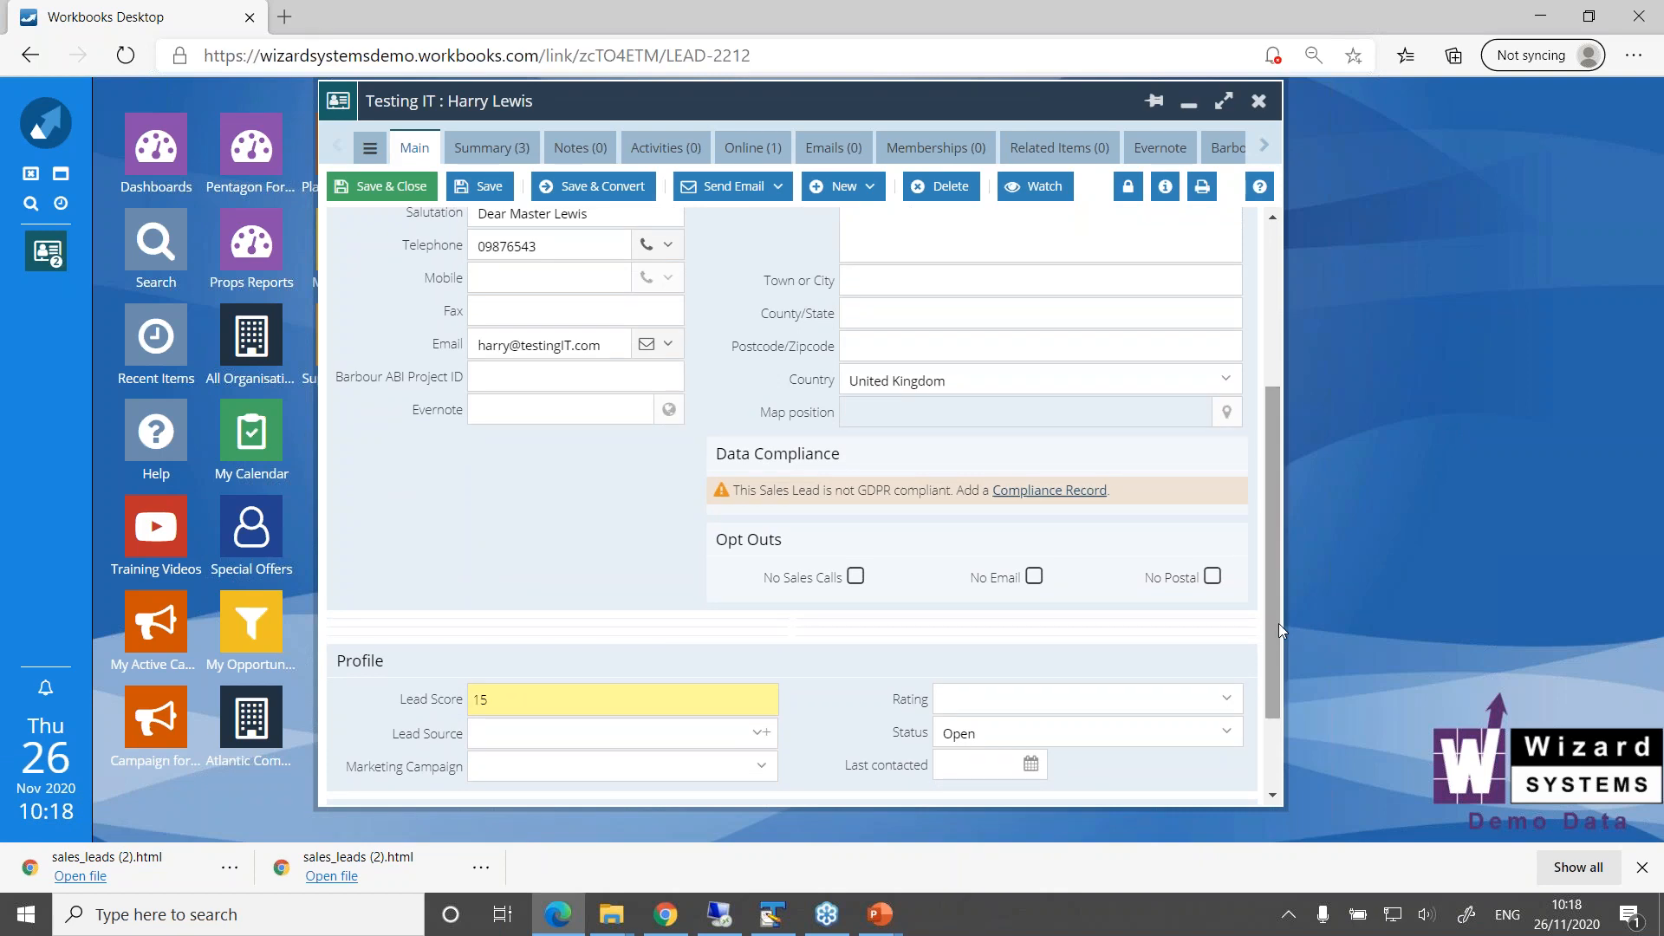
drag(1274, 621, 1286, 487)
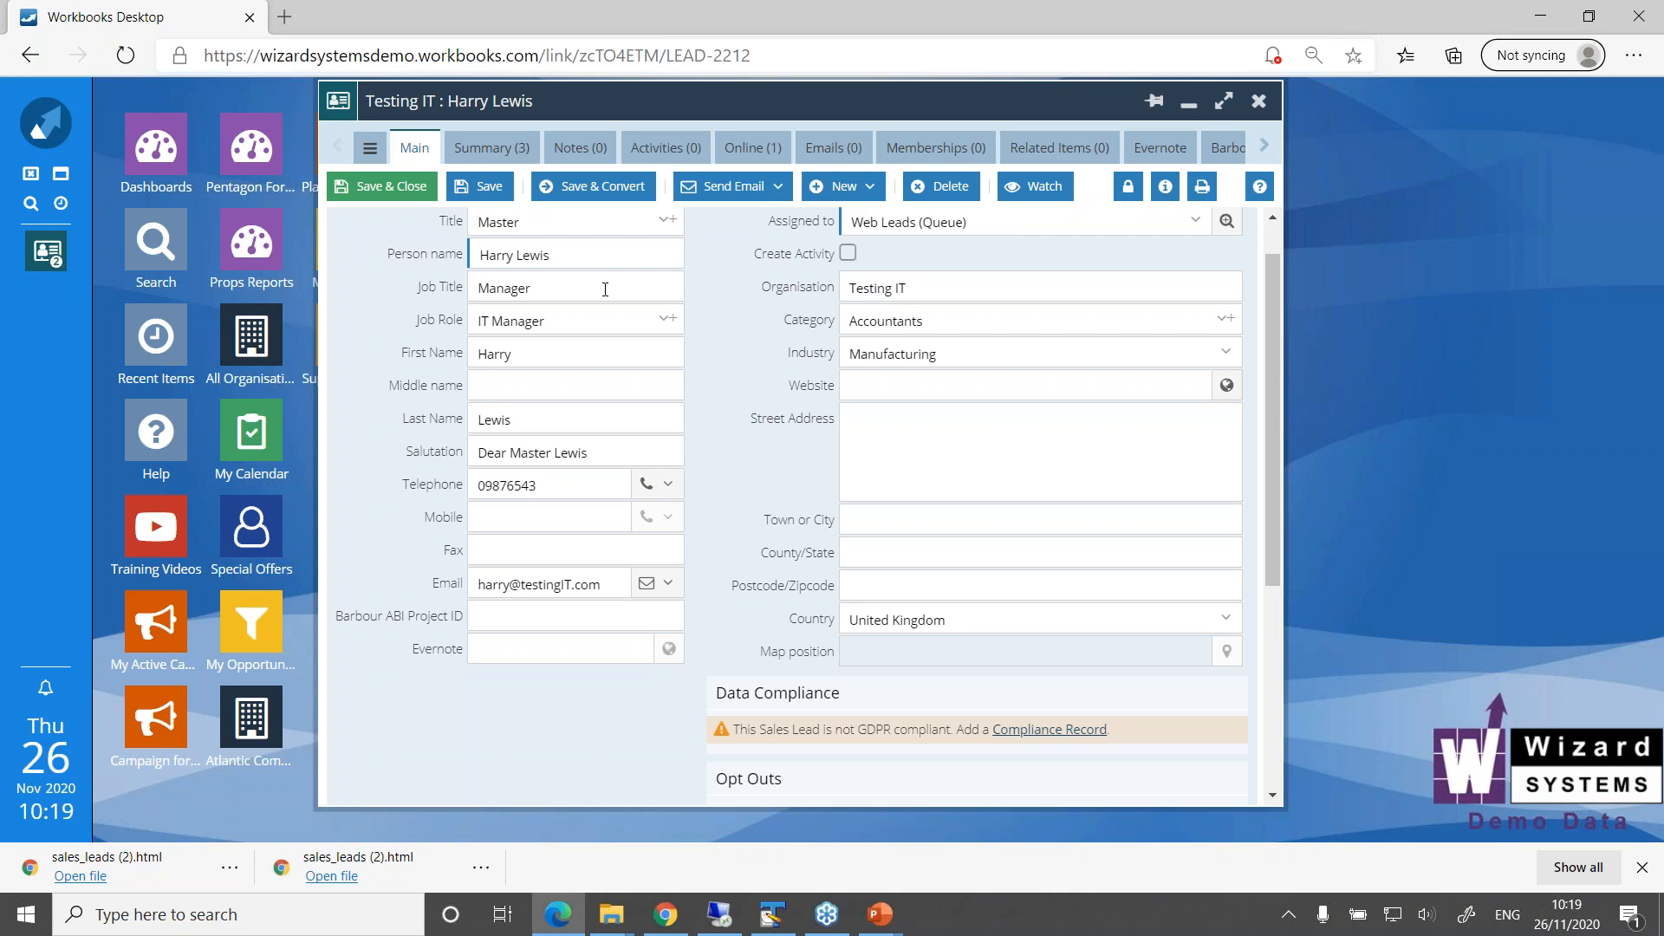
drag(1277, 422, 1288, 603)
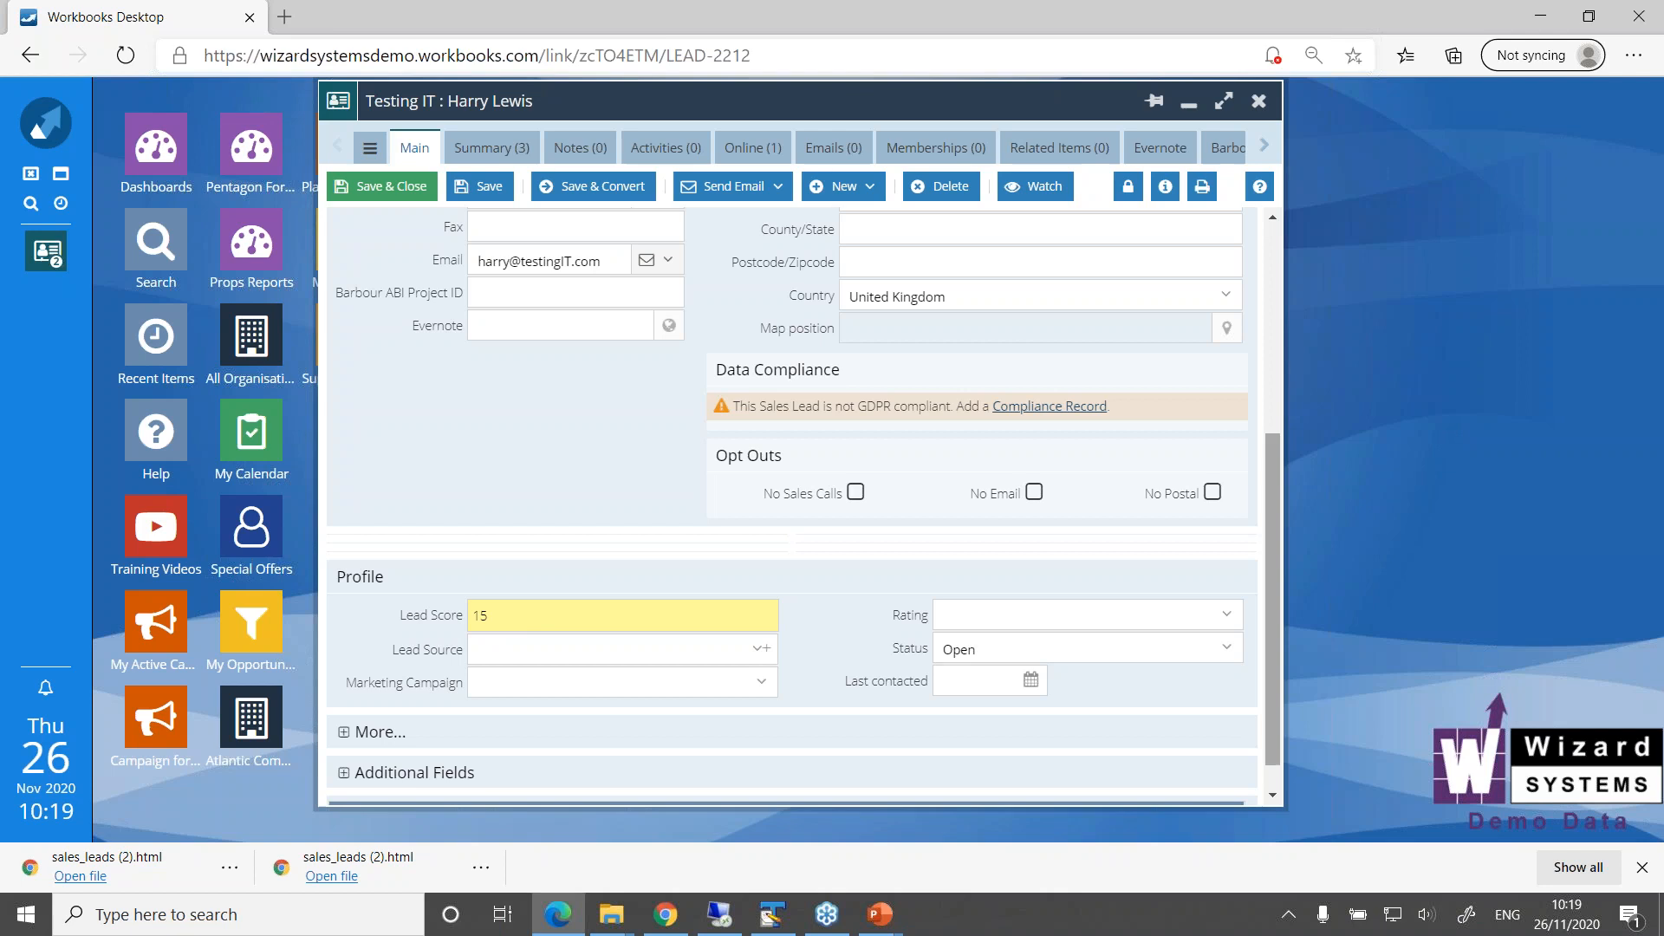
drag(1277, 617, 1300, 333)
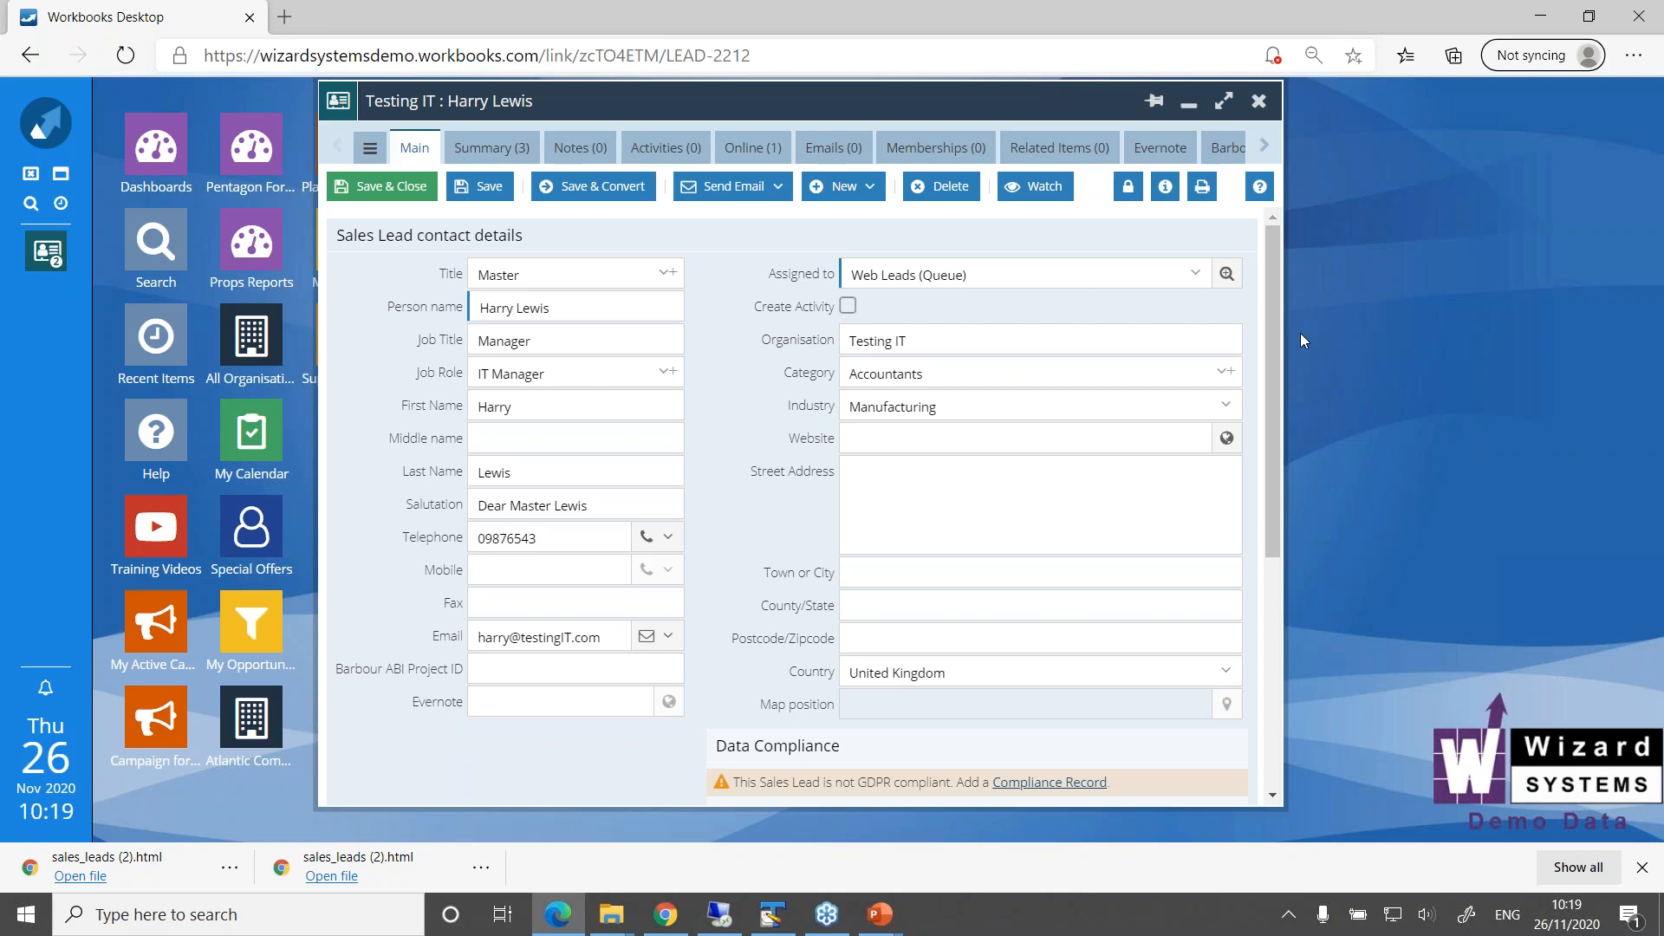
Switch to the Workbooks 101 Webinar slide show in PowerPoint and advance from the Questions slide to the closing contact slide
click(882, 918)
click(894, 856)
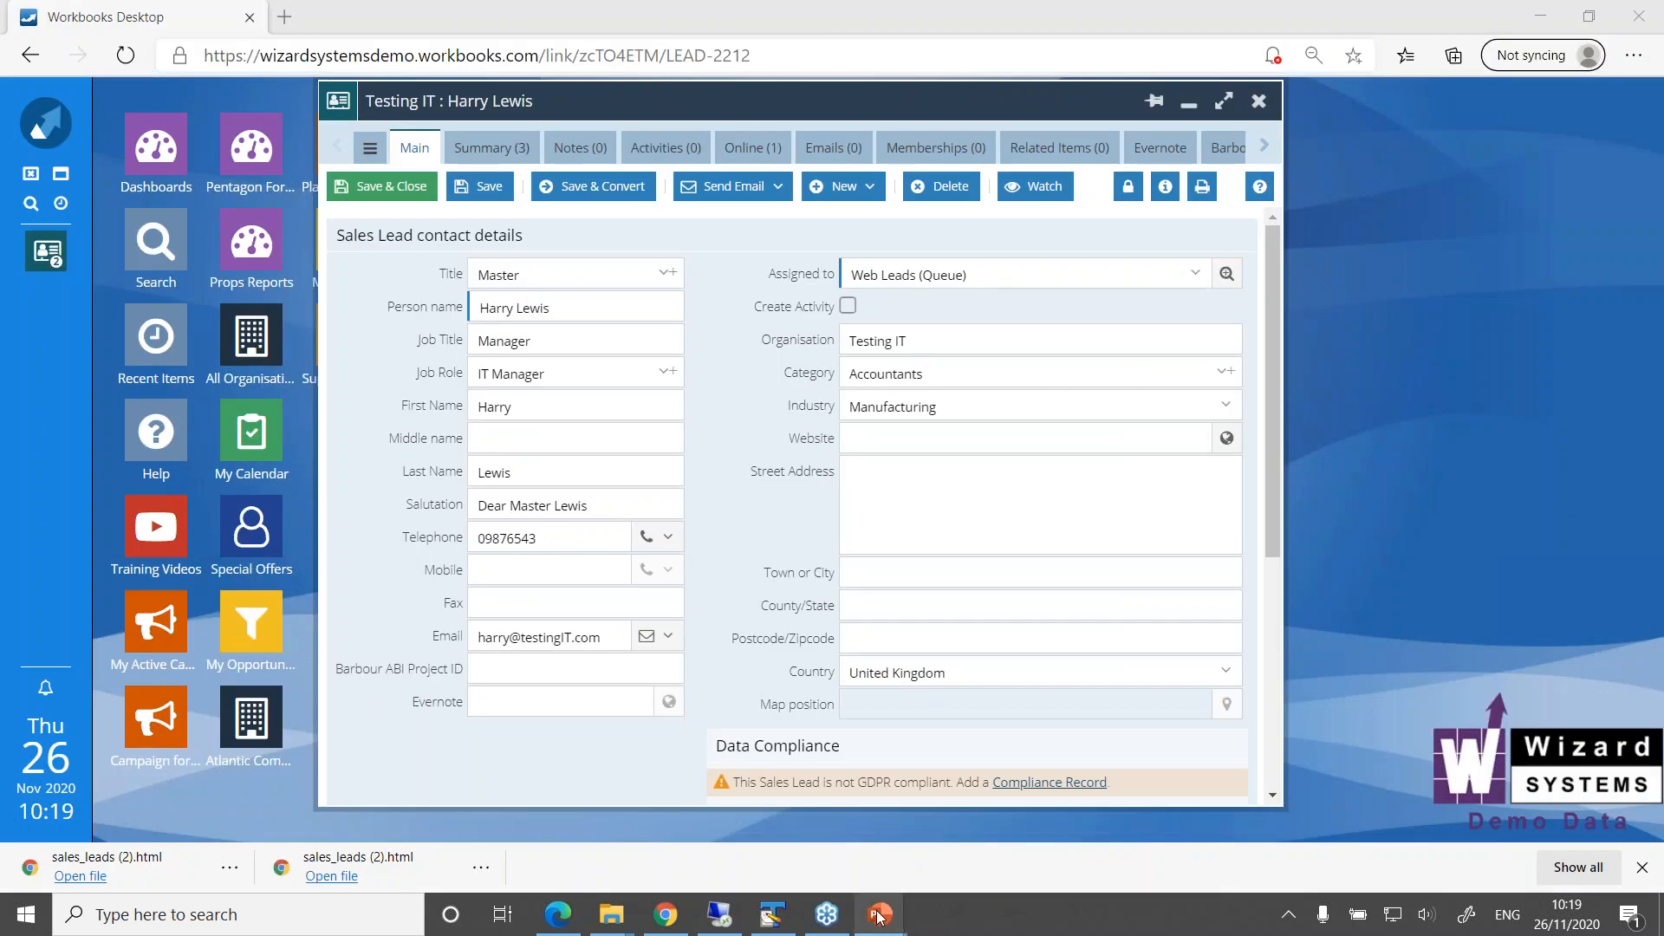
mouse_move(877, 917)
click(871, 778)
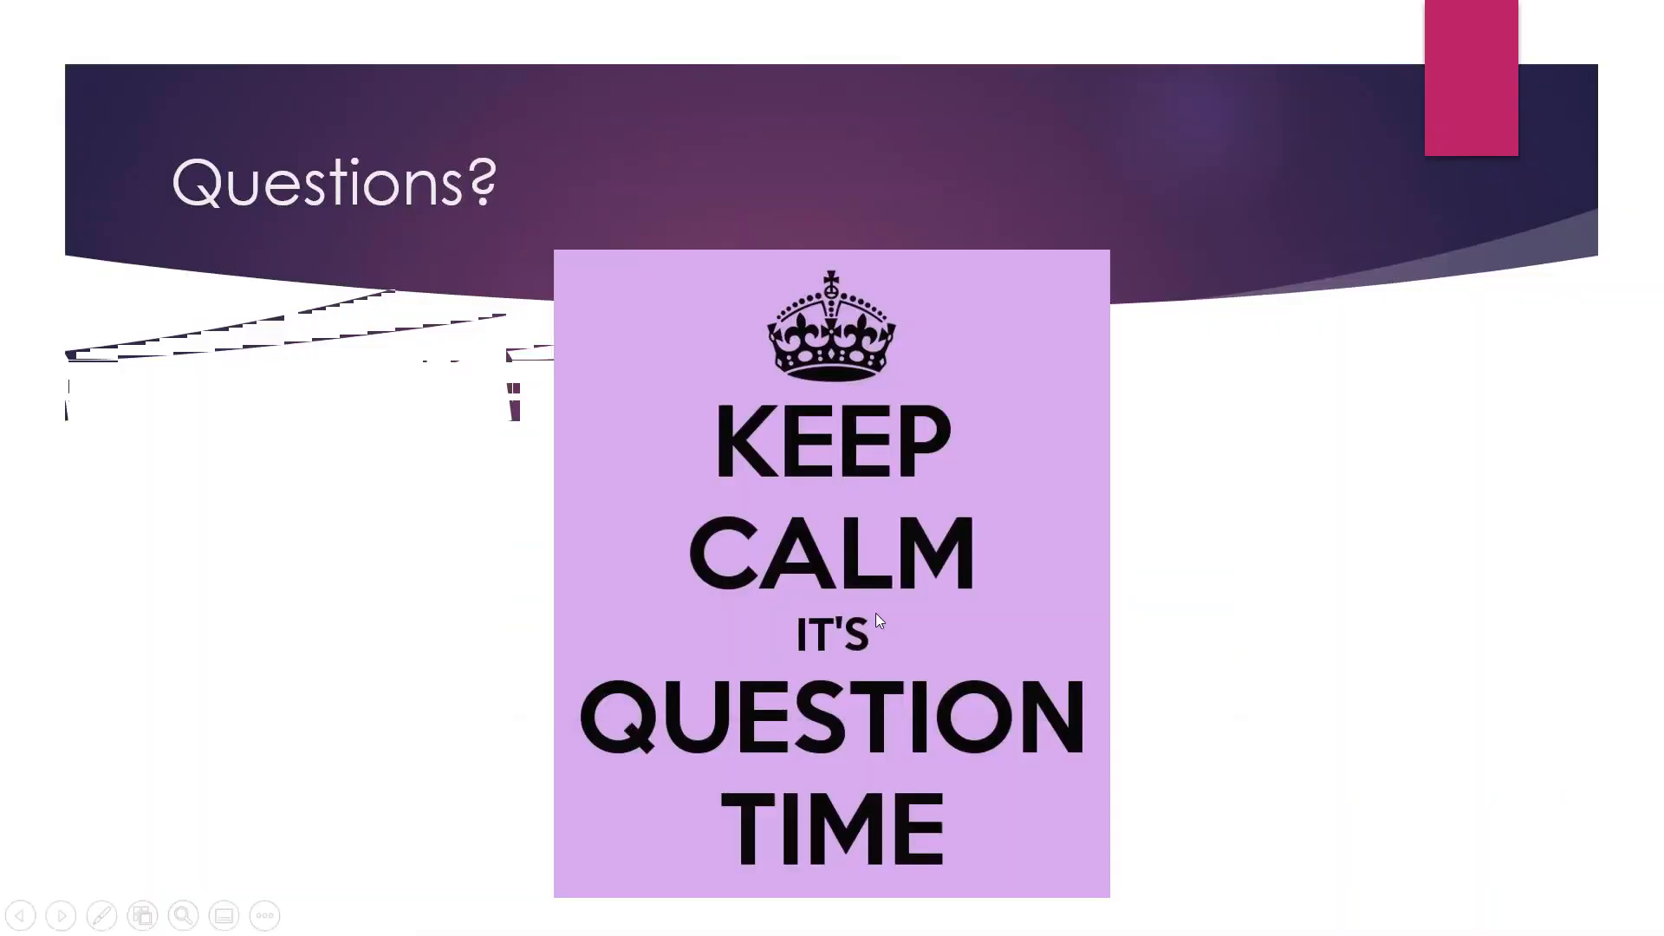
click(877, 618)
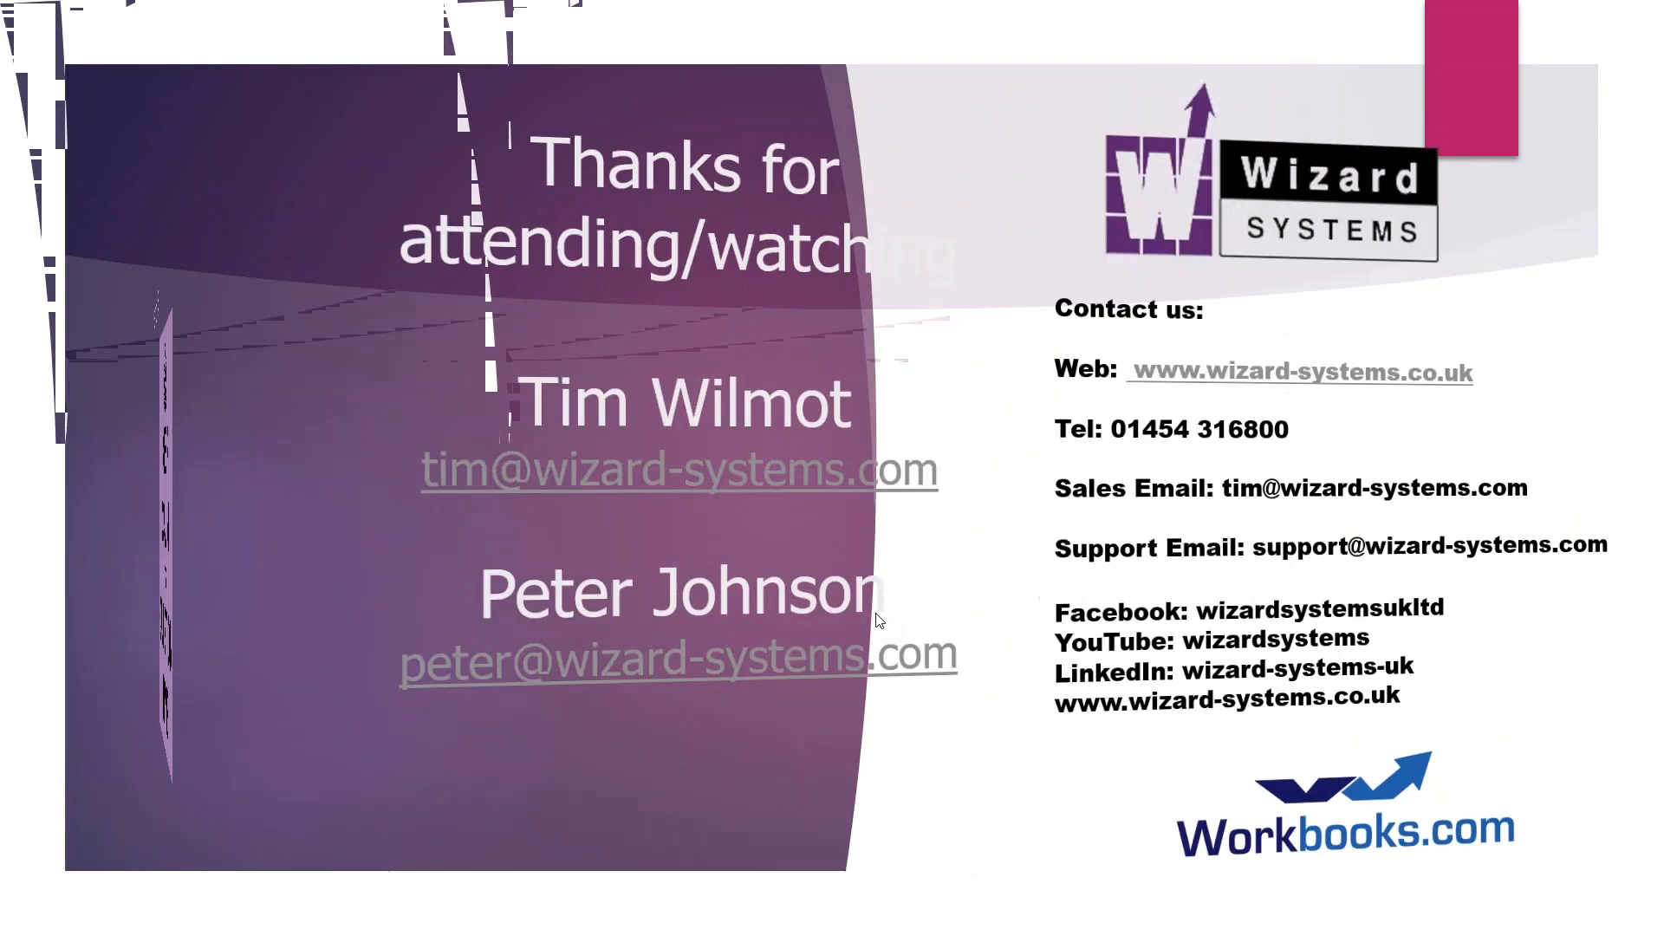